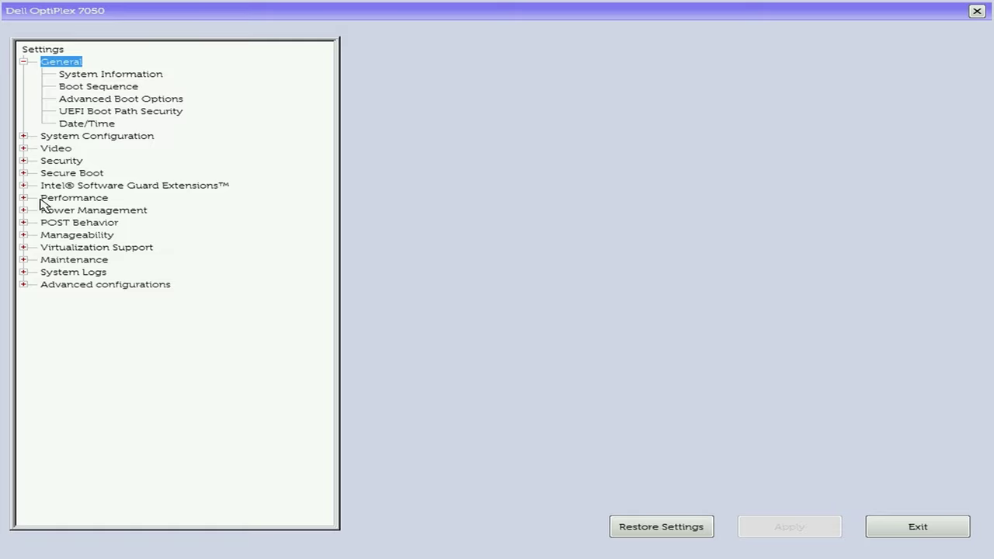
# Inspect Secure Boot Enable, TPM 1.2 Security and Advanced Boot Options, then view the Boot Sequence page.
pyautogui.click(22, 172)
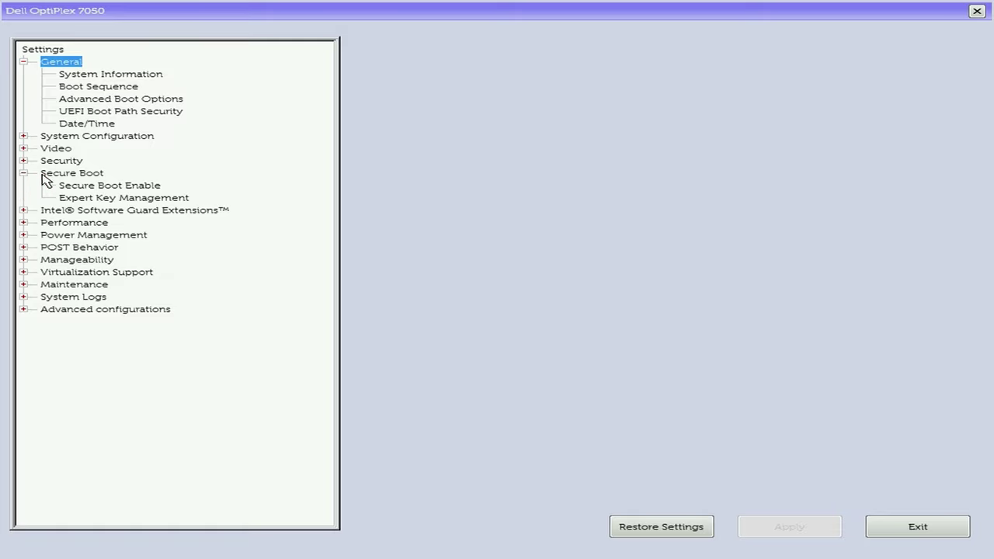
pyautogui.click(67, 177)
pyautogui.click(73, 187)
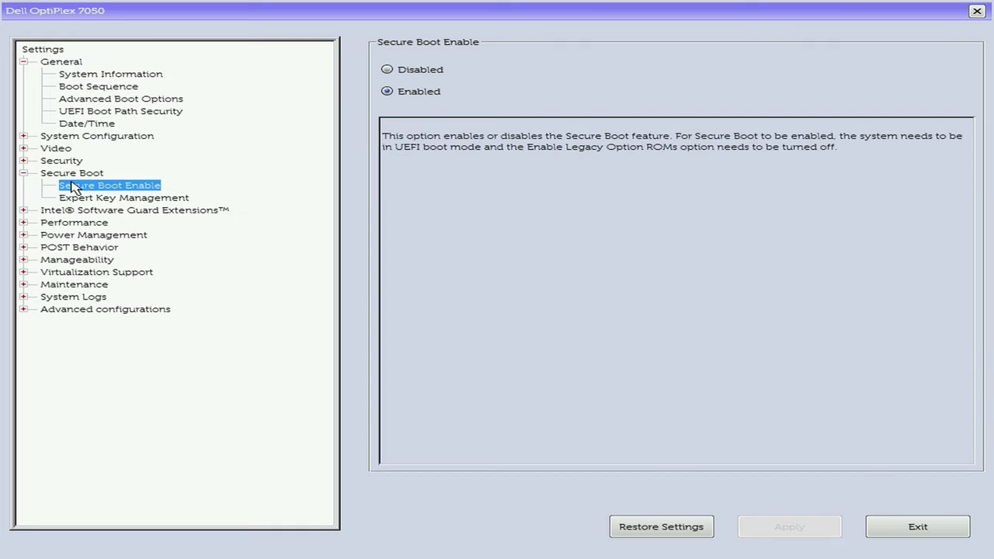
pyautogui.click(26, 162)
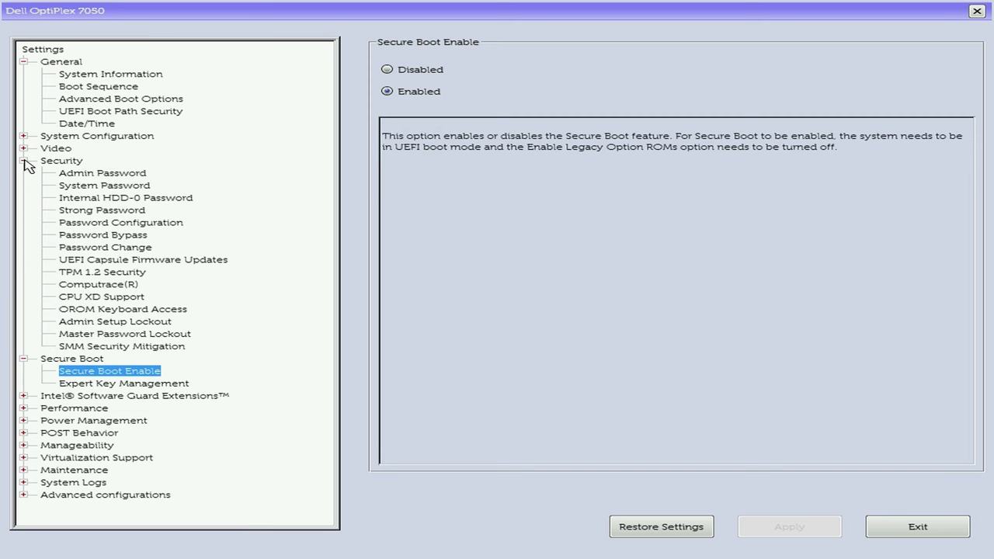
pyautogui.click(83, 270)
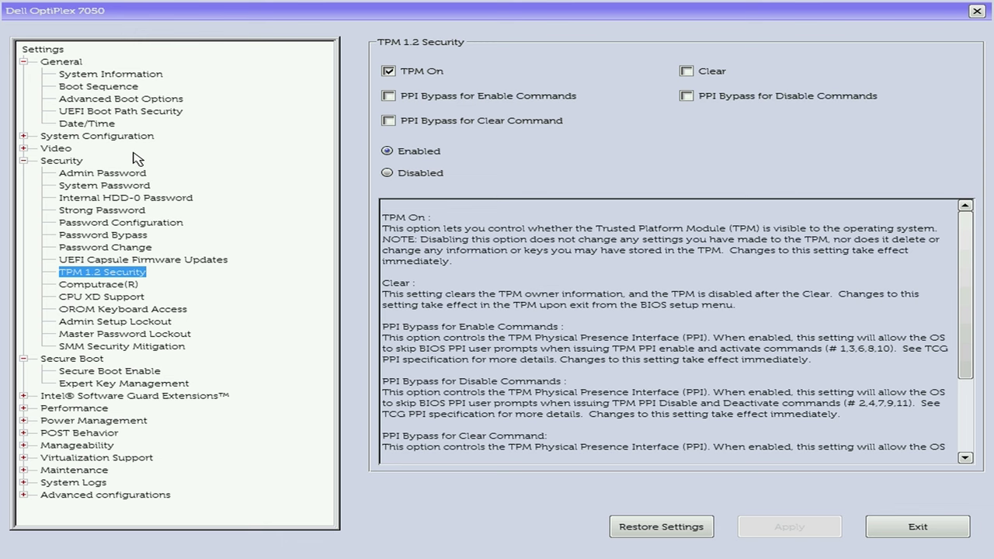
pyautogui.click(69, 101)
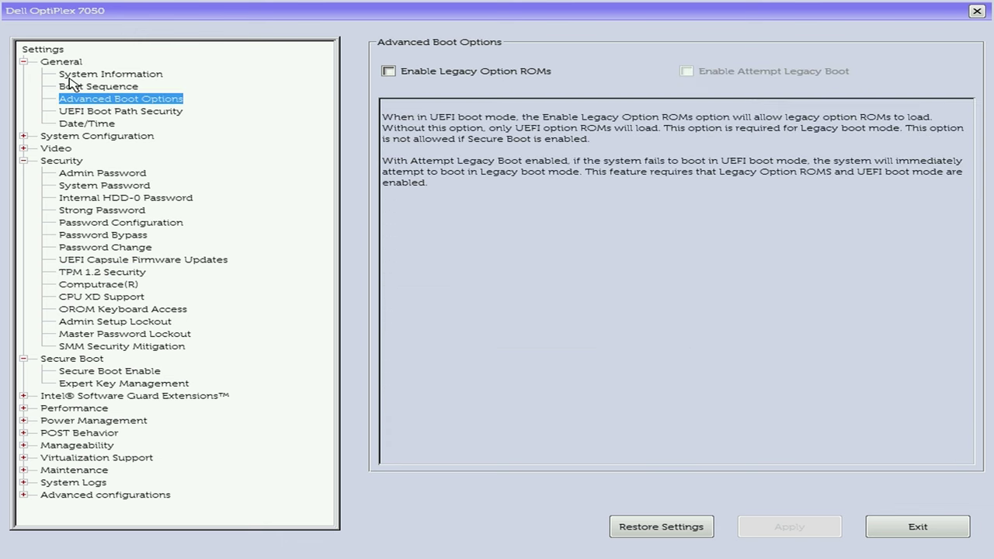
pyautogui.click(70, 86)
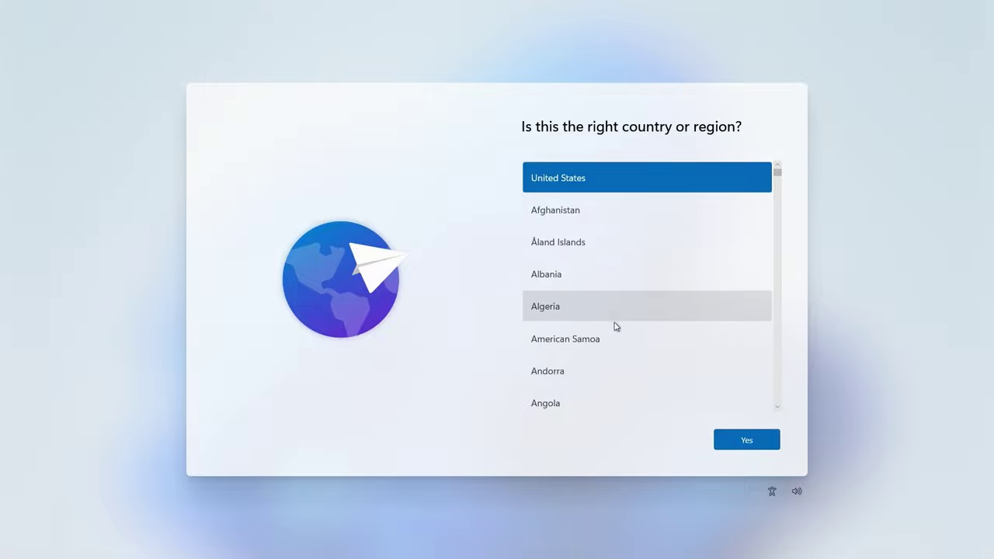
# Confirm United States and the US keyboard layout, skipping a second keyboard layout.
pyautogui.click(734, 440)
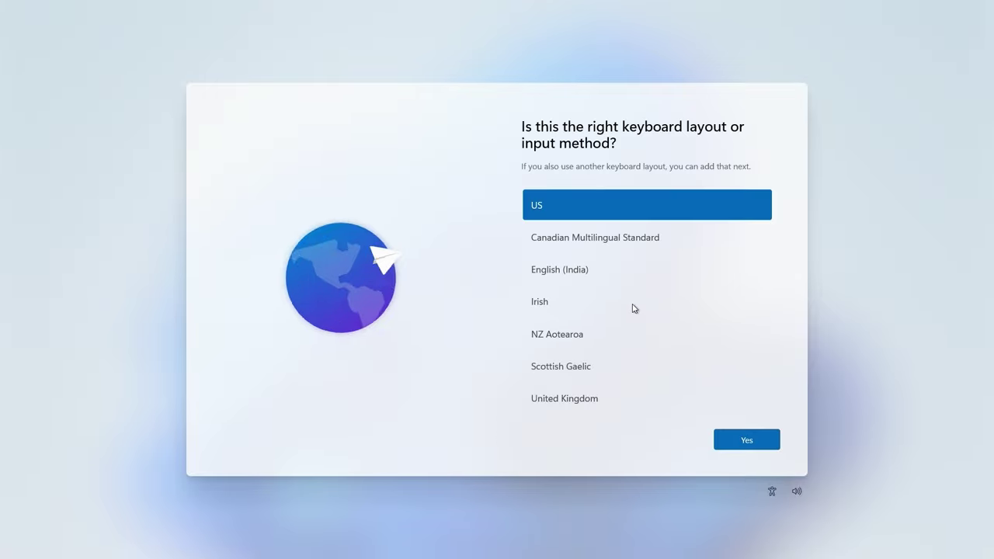
pyautogui.click(751, 444)
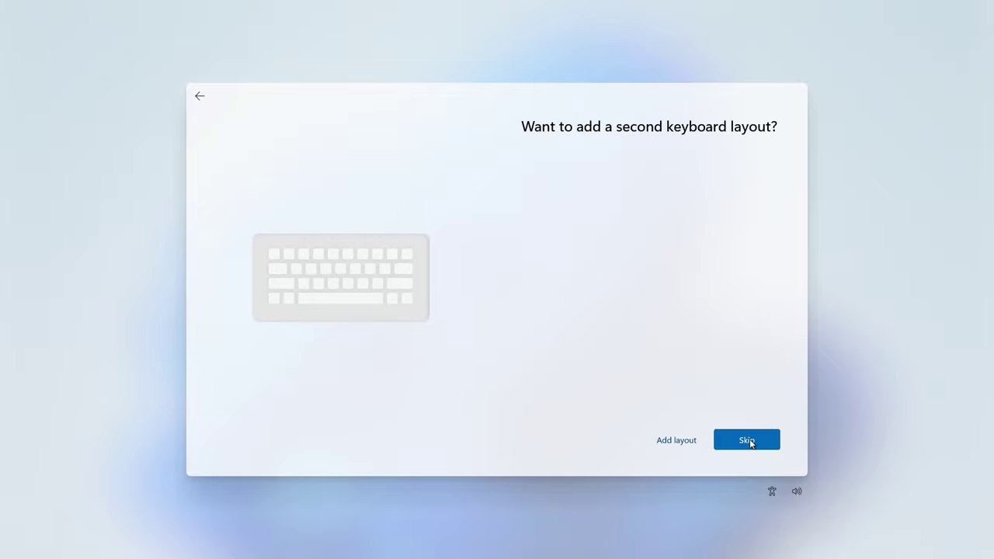
pyautogui.click(747, 441)
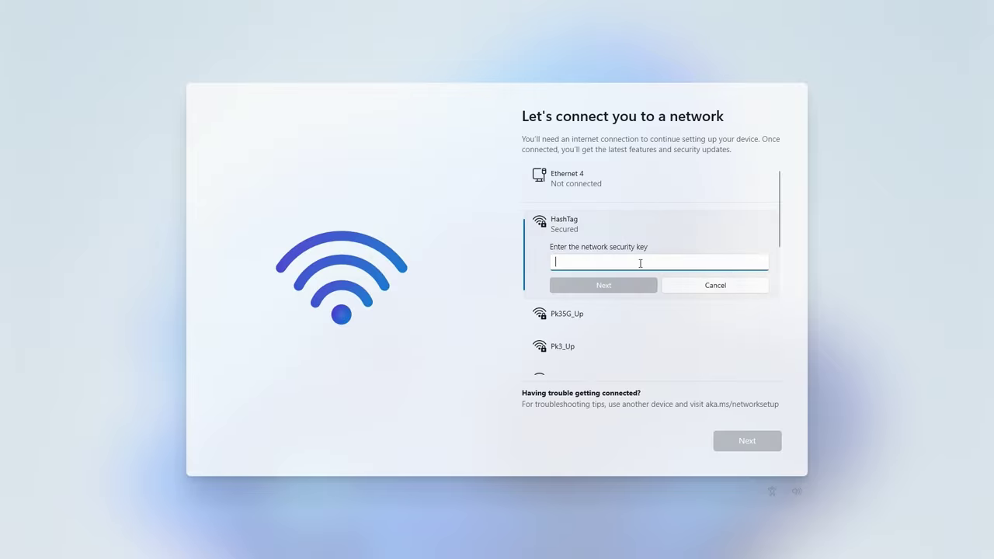
# Enter the Wi-Fi security key to connect to HashTag and continue past the network page.
pyautogui.write('••••••••••')
pyautogui.click(634, 285)
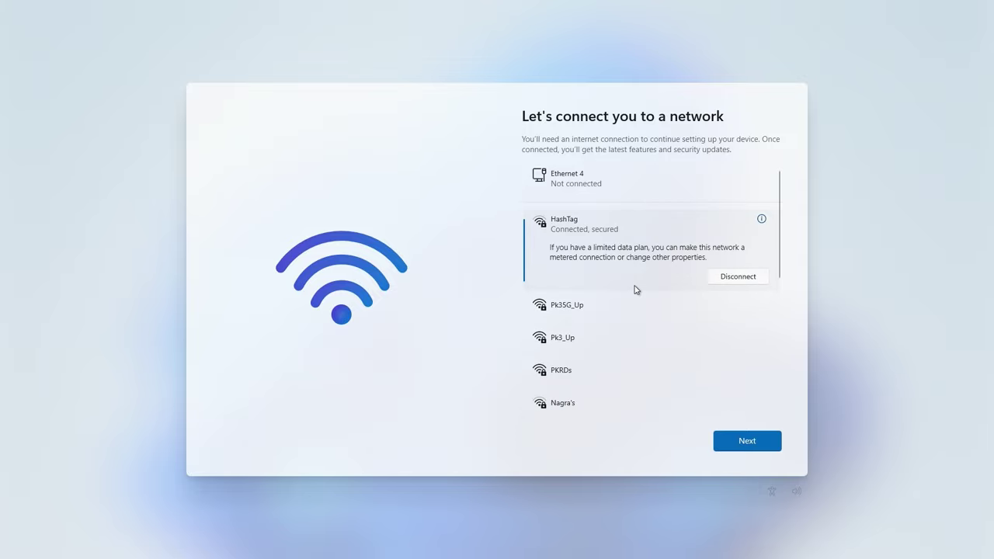
pyautogui.click(761, 219)
pyautogui.click(715, 435)
pyautogui.click(715, 435)
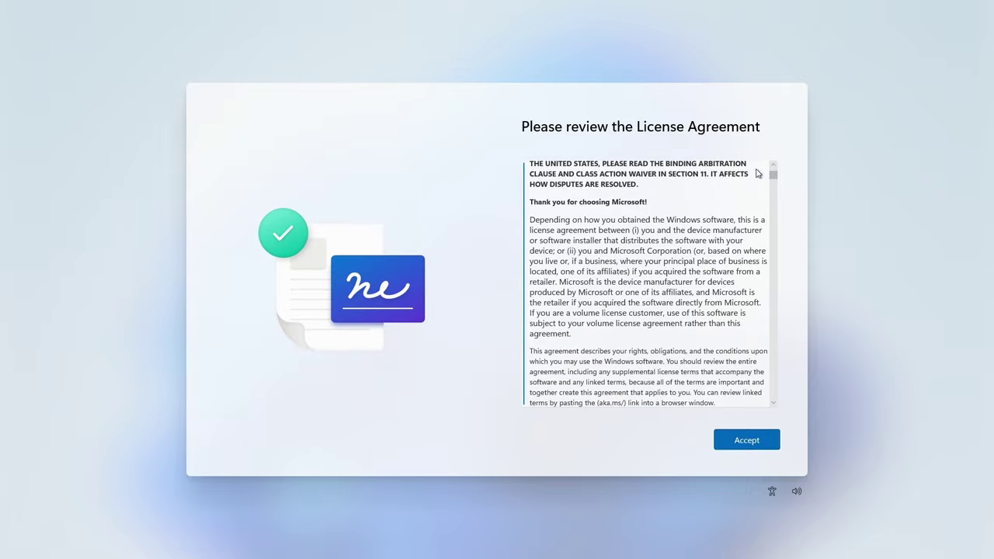
# Scroll through the license agreement and accept it.
pyautogui.moveTo(773, 172); pyautogui.dragTo(793, 406)
pyautogui.click(738, 441)
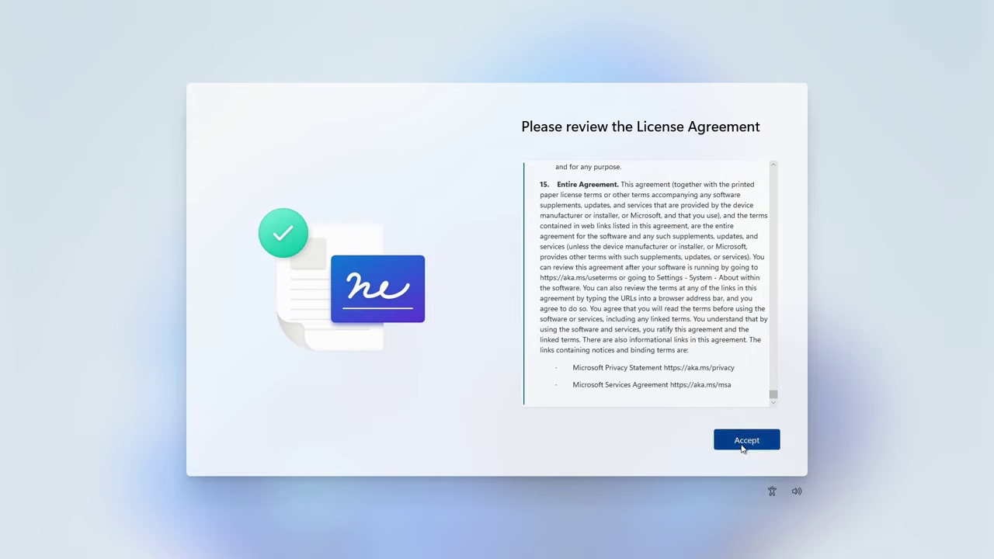
pyautogui.click(742, 448)
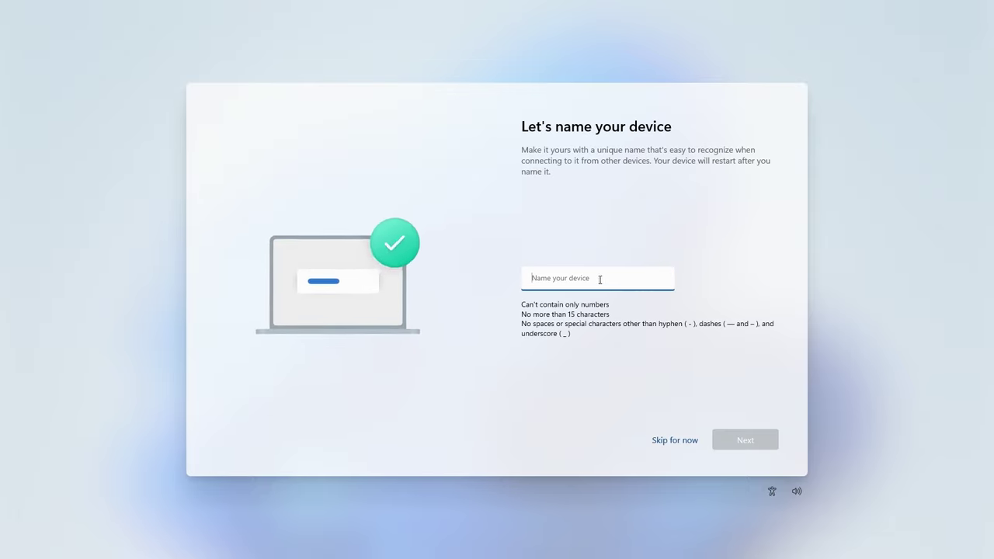
# Name the device hashtagtntpc and continue.
pyautogui.write('hashtagtntpc')
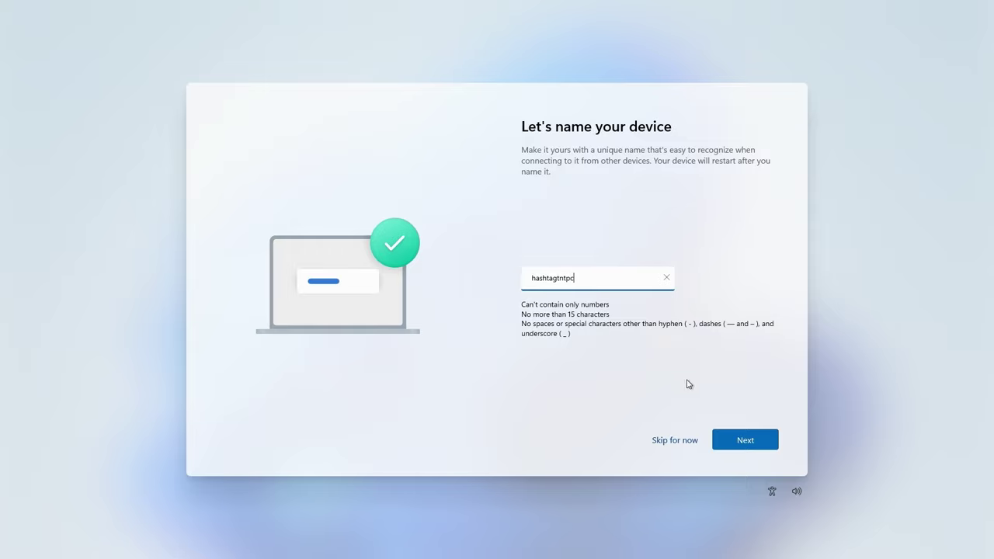
pyautogui.click(739, 441)
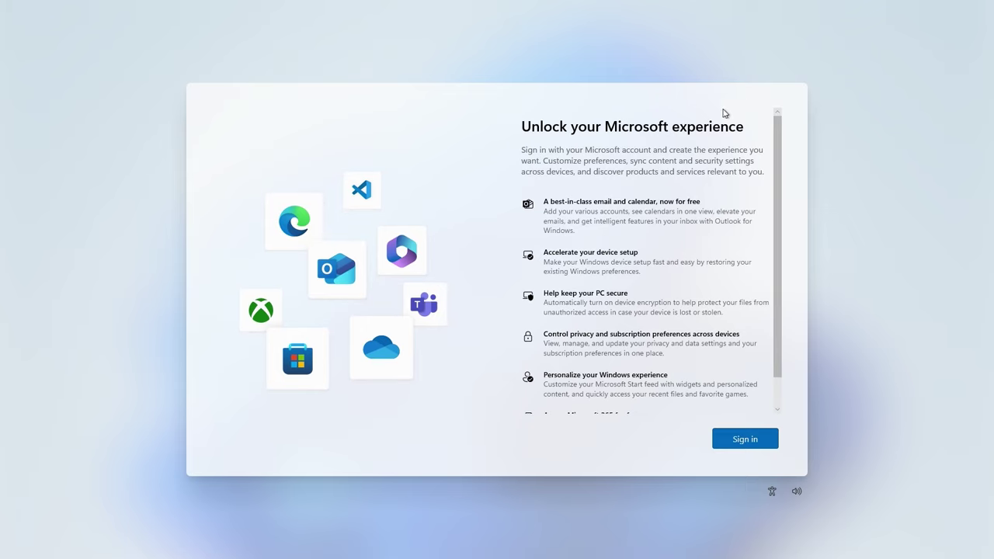
# Attempt Microsoft account sign-in with a dummy e-mail and password, then cancel password recovery.
pyautogui.scroll(-2, 776, 186)
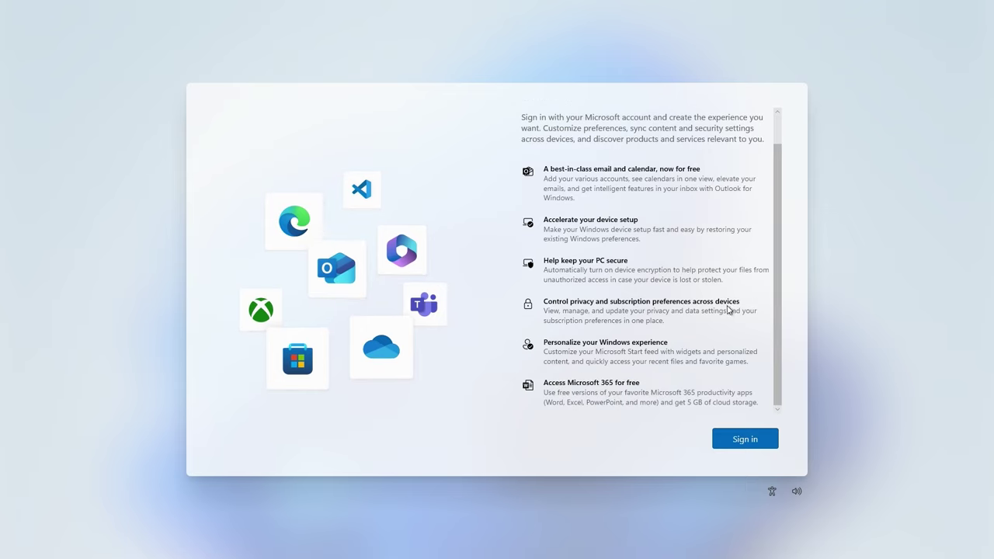
pyautogui.scroll(1, 696, 324)
pyautogui.click(753, 441)
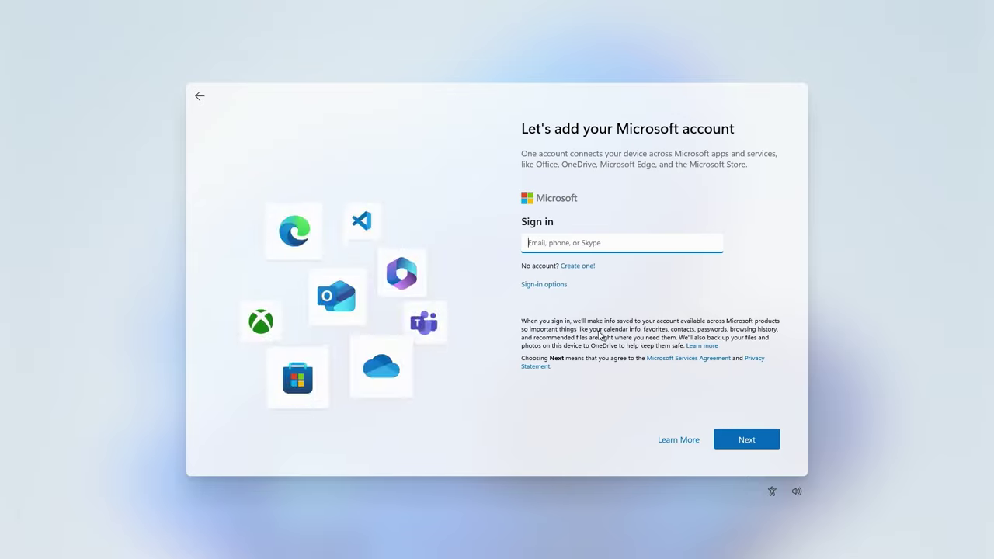
pyautogui.click(573, 244)
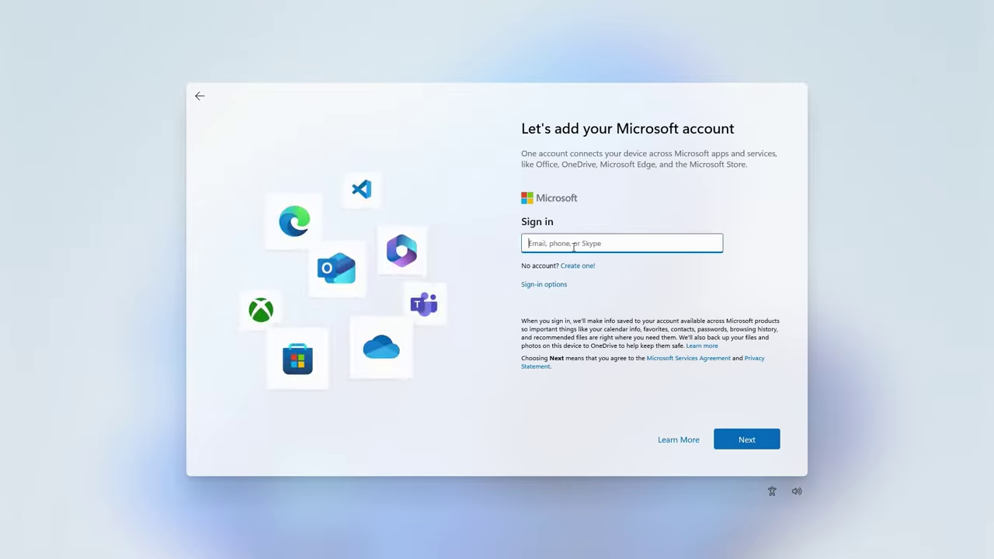
pyautogui.write('no@thankyou.com')
pyautogui.click(741, 439)
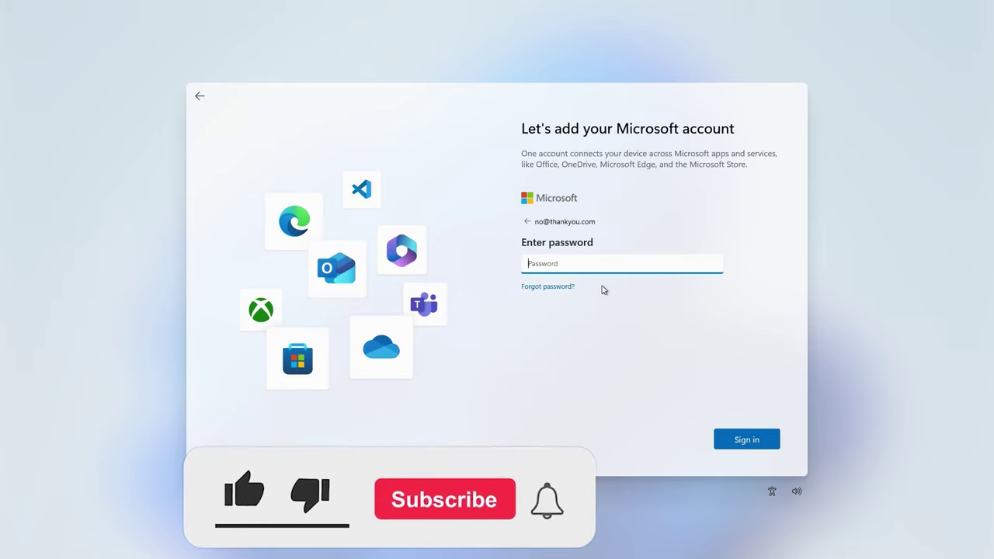
pyautogui.write('bogus')
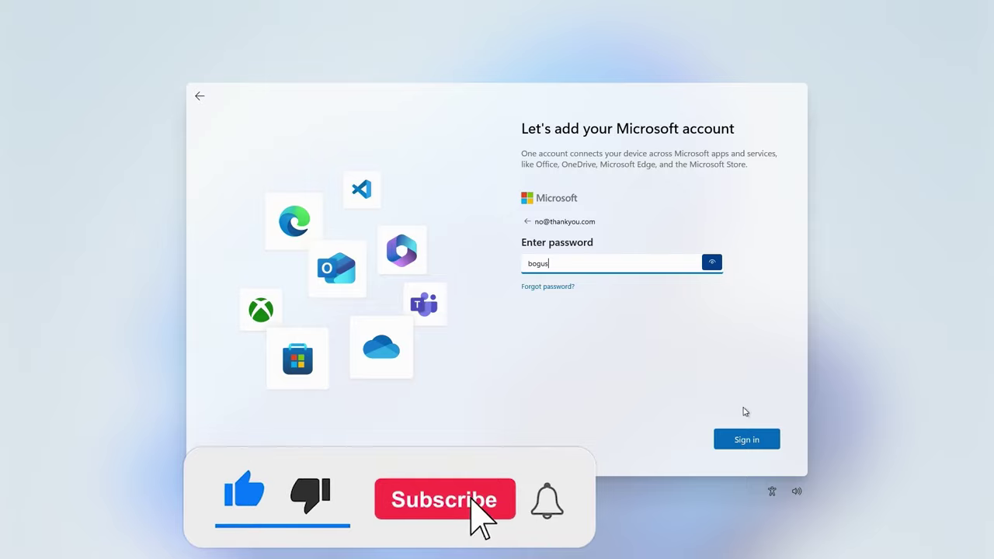
pyautogui.press('Return')
pyautogui.click(626, 274)
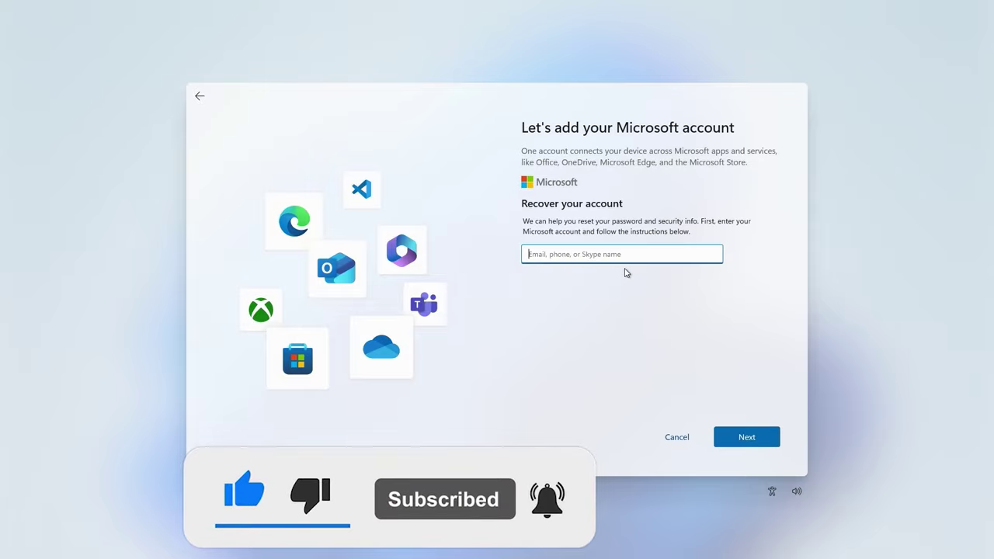
pyautogui.click(682, 438)
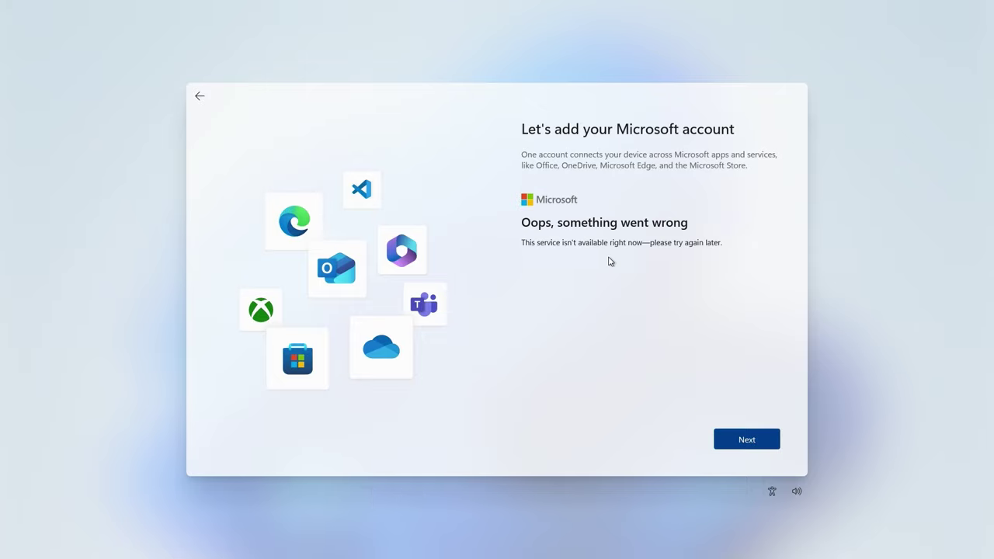
# Retry sign-in with a dummy e-mail and password, then dismiss the lockout error.
pyautogui.click(737, 442)
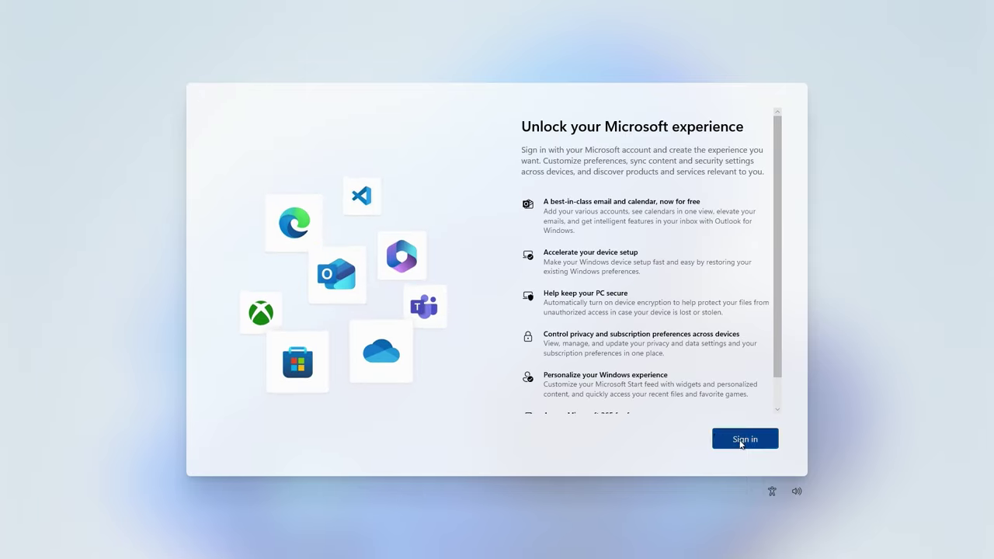
pyautogui.click(742, 440)
pyautogui.write('a.b@c.d')
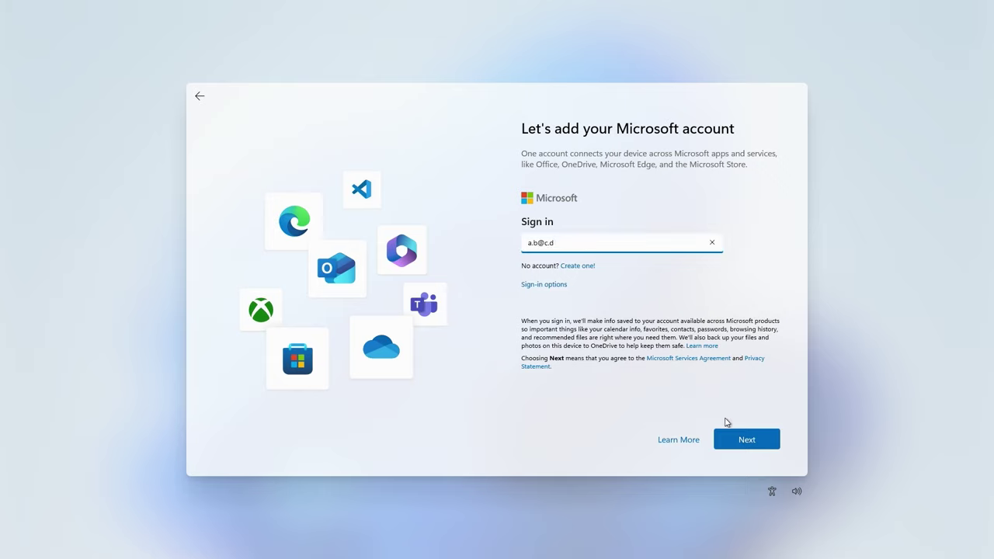
pyautogui.click(750, 440)
pyautogui.write('Sbgus')
pyautogui.click(711, 262)
pyautogui.click(746, 439)
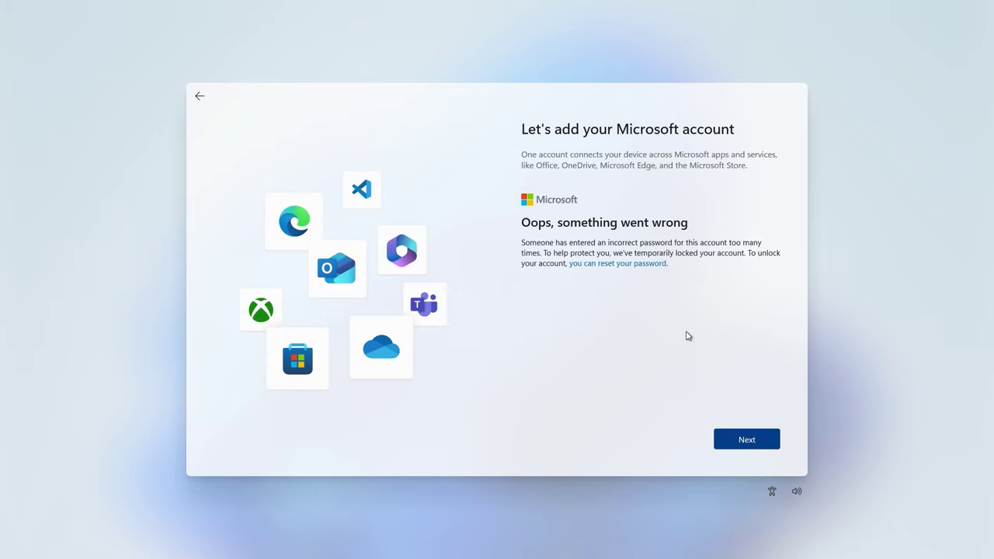
pyautogui.click(731, 440)
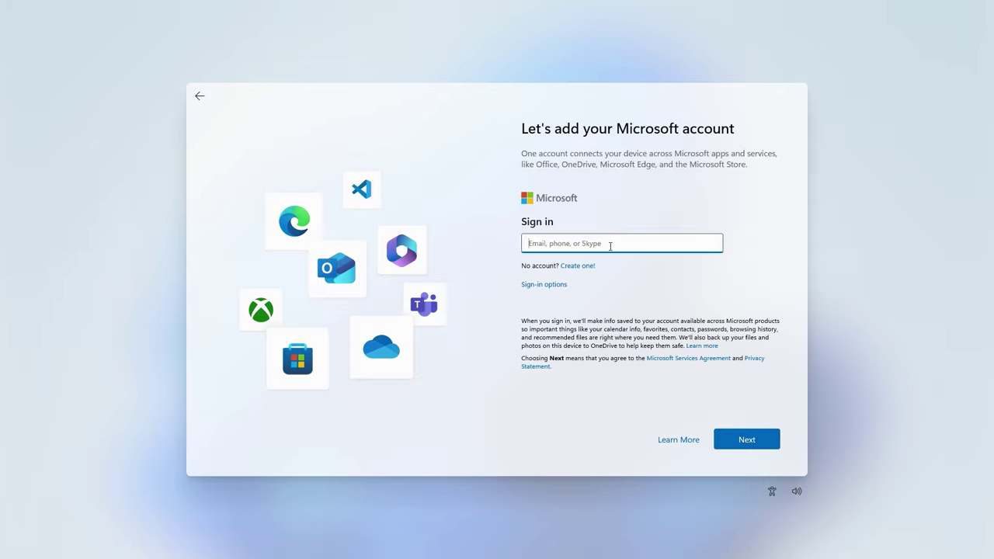
# Try username recovery and a security-key passkey, cancel both, and return to account sign-in.
pyautogui.click(557, 285)
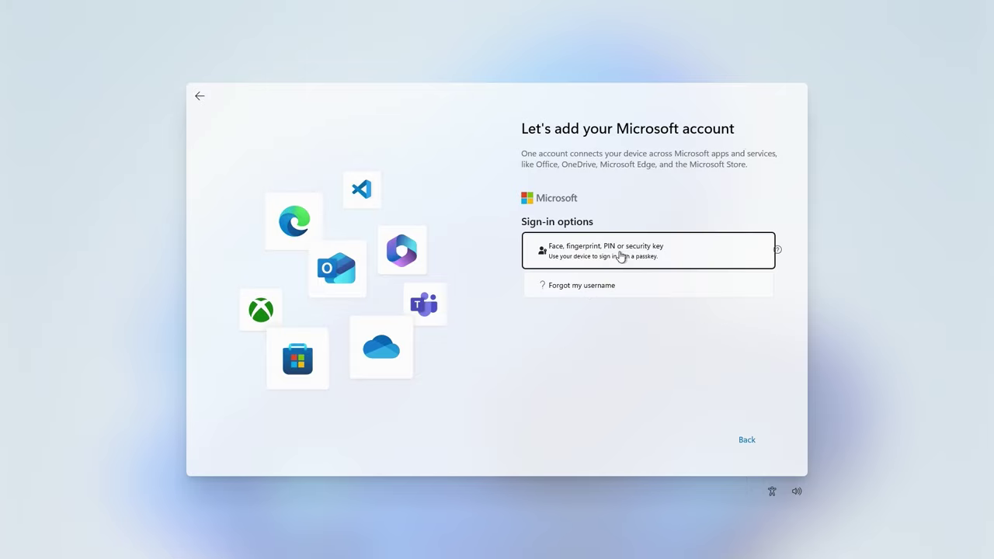
pyautogui.click(746, 439)
pyautogui.click(558, 285)
pyautogui.click(572, 286)
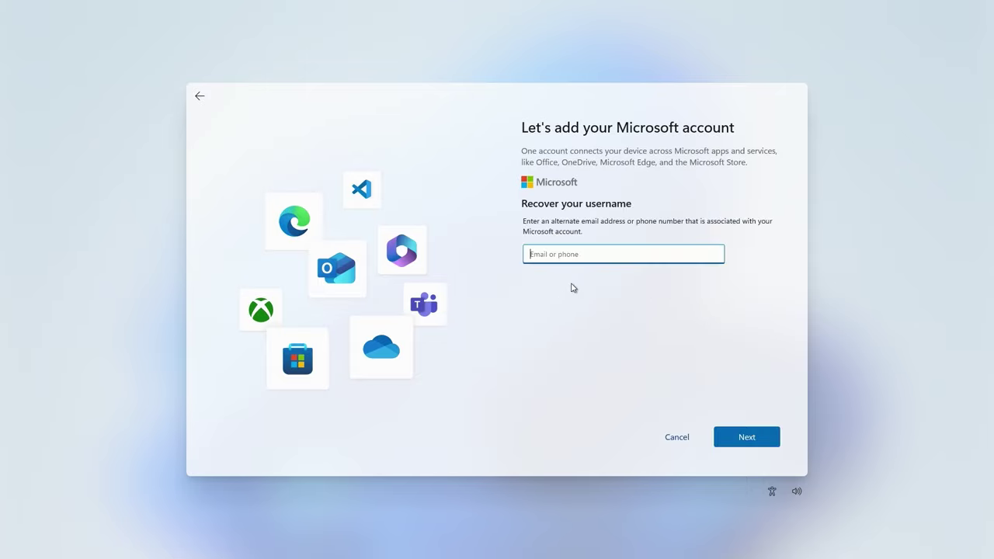
pyautogui.click(691, 433)
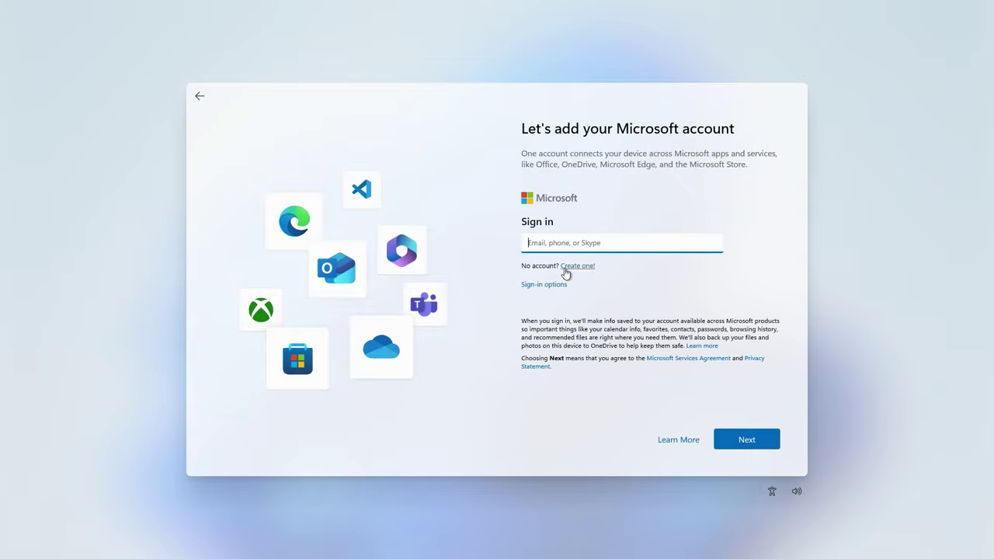
pyautogui.click(561, 284)
pyautogui.click(573, 258)
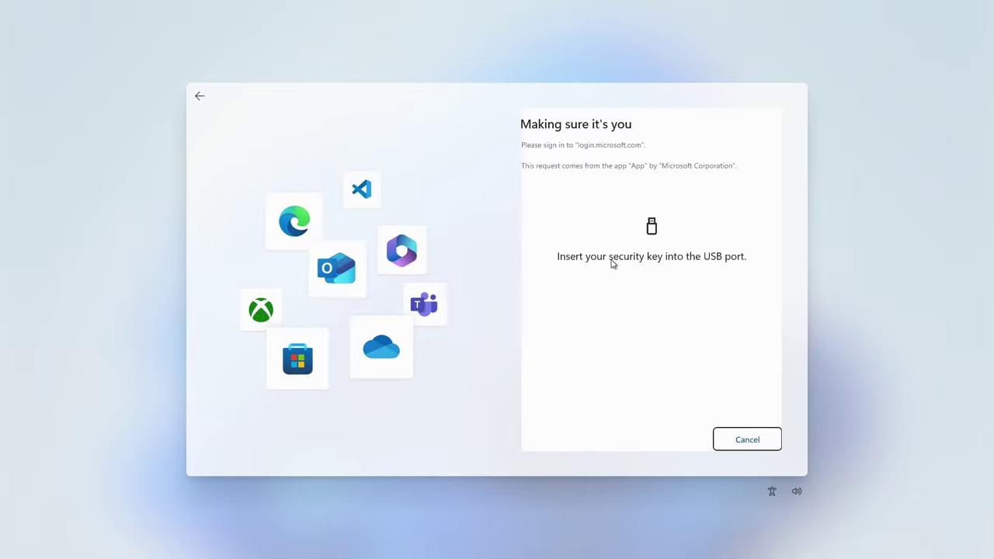
pyautogui.click(738, 439)
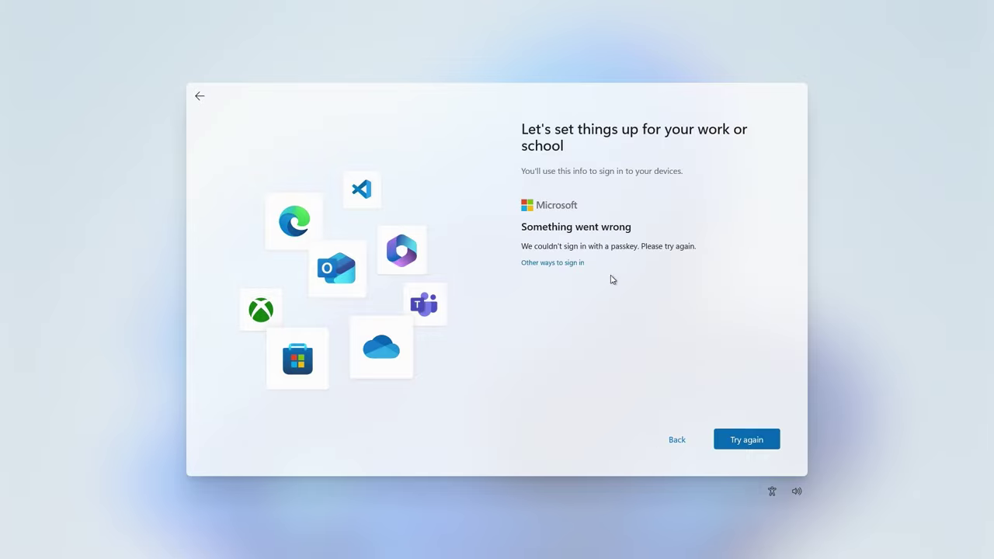
pyautogui.click(571, 268)
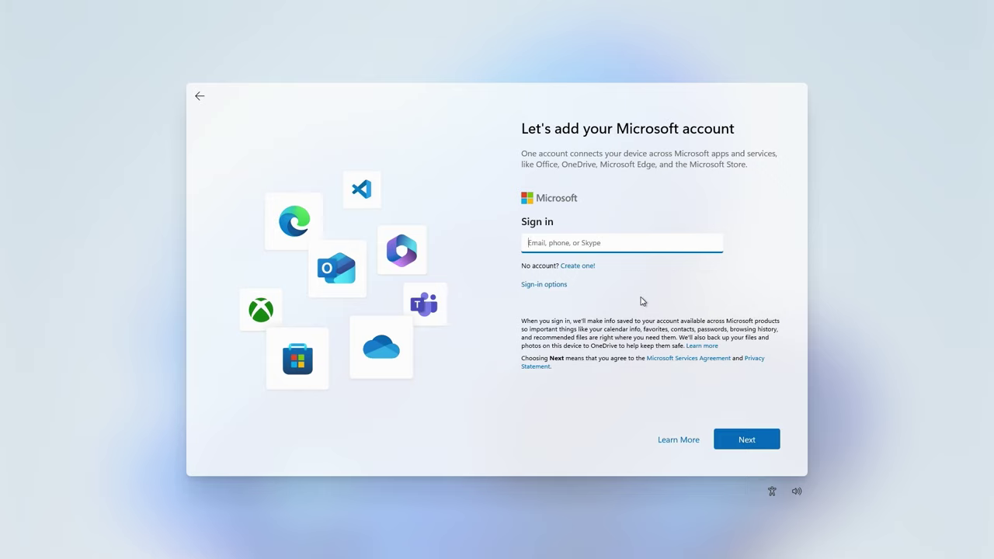
# Switch Wi-Fi off on Settings' Network & internet page, opened via Shift+F10 and Run, then close Settings.
pyautogui.hotkey('shift', 'F10')
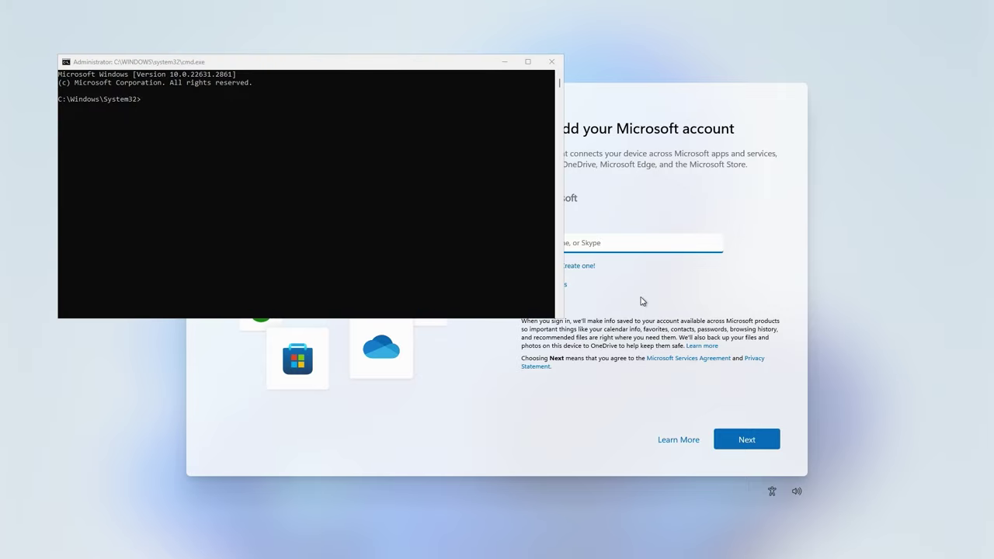
pyautogui.press('super+r')
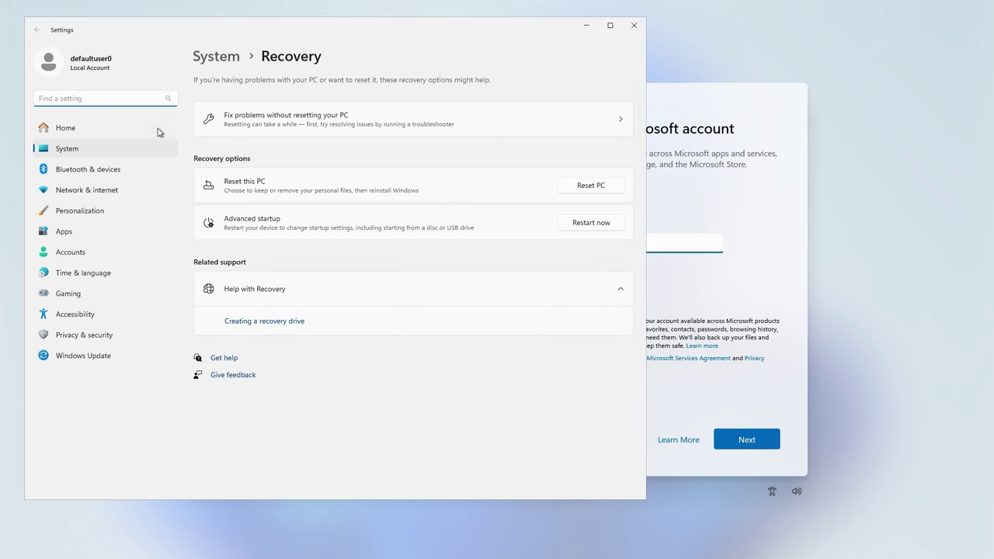
pyautogui.click(93, 191)
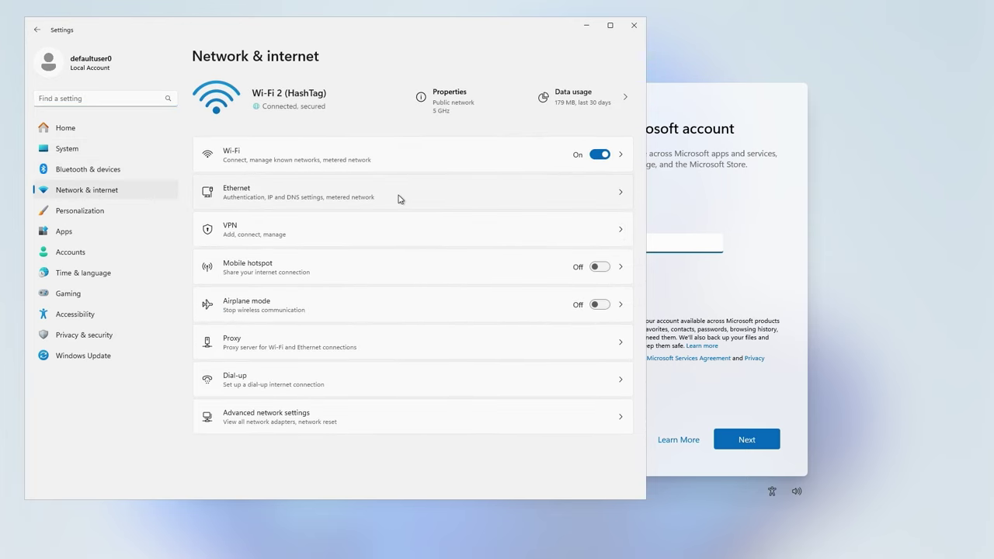
pyautogui.click(599, 156)
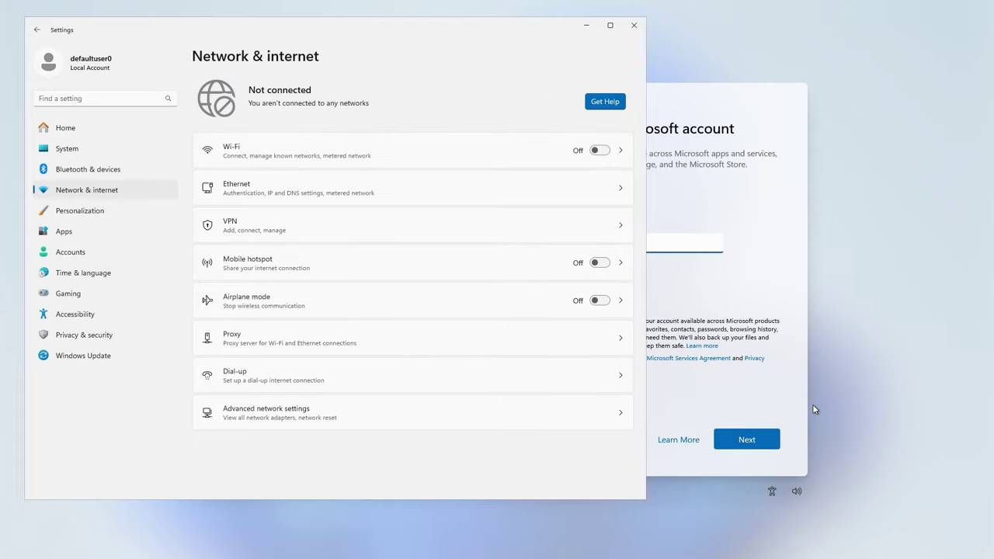
pyautogui.hotkey('alt', 'F4')
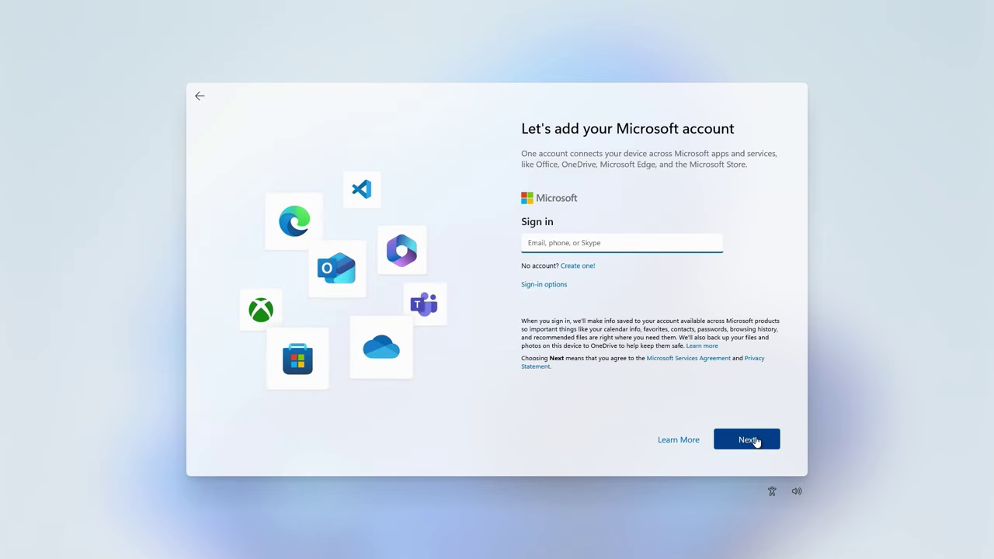
# Try continuing with an empty e-mail while offline, then turn Wi-Fi back on from the network page.
pyautogui.click(747, 439)
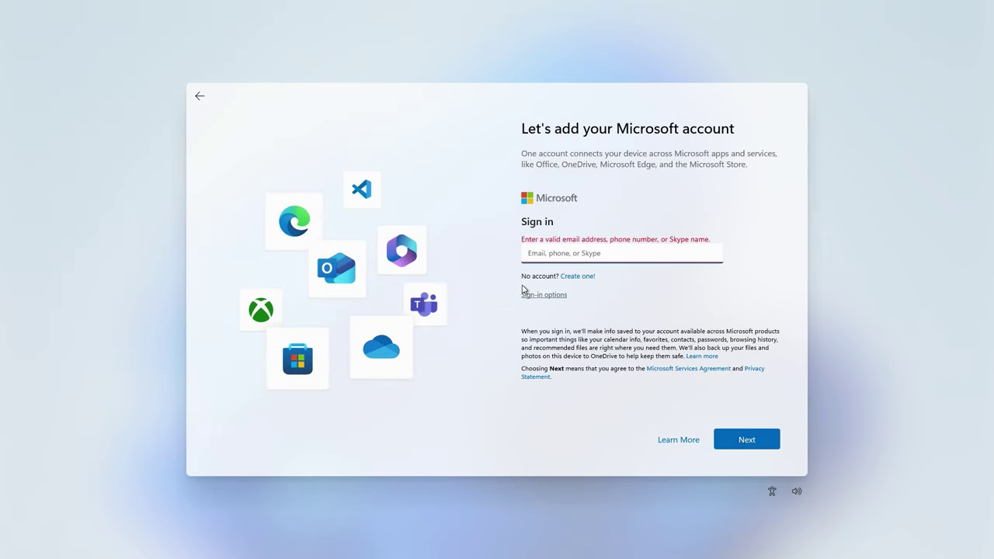
pyautogui.click(744, 441)
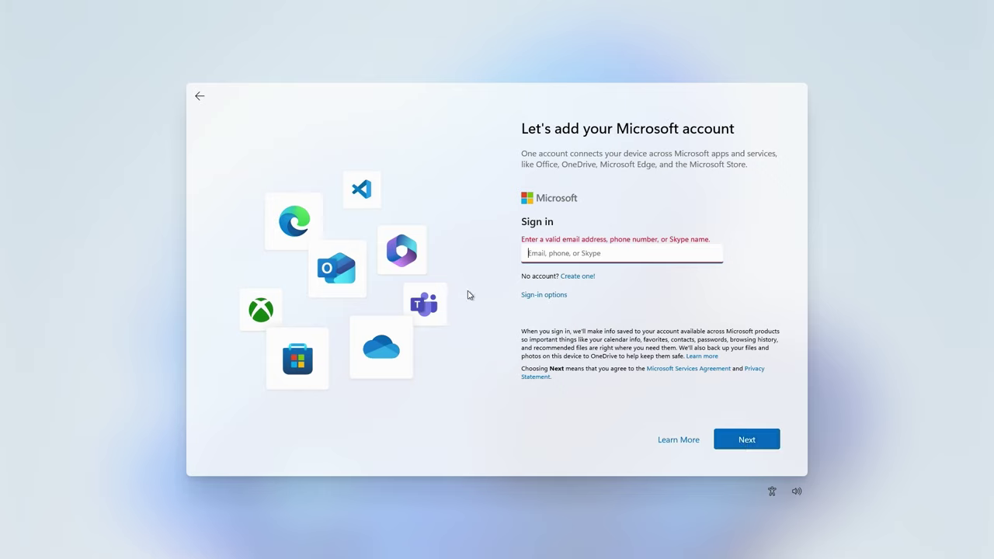
pyautogui.click(200, 98)
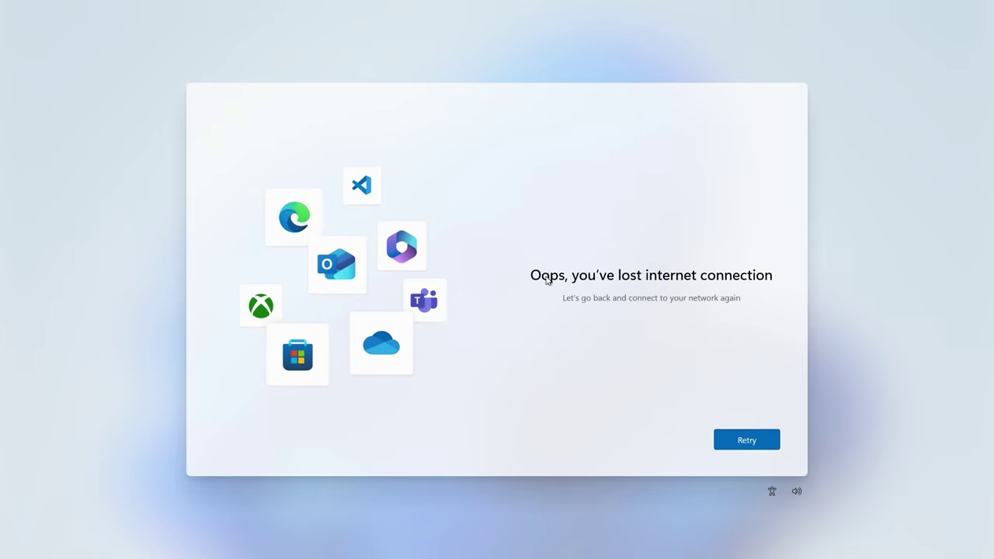
pyautogui.click(755, 442)
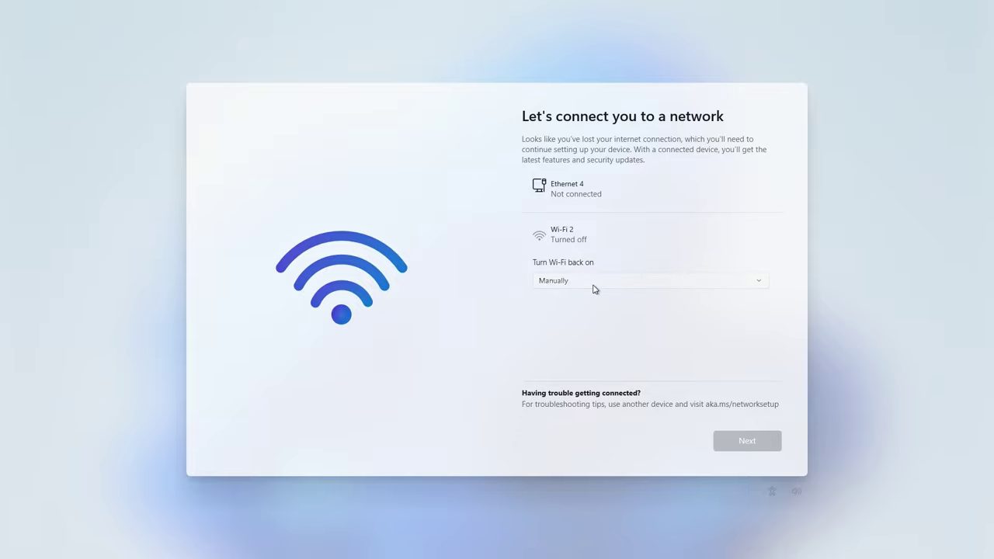
pyautogui.click(594, 281)
pyautogui.click(726, 442)
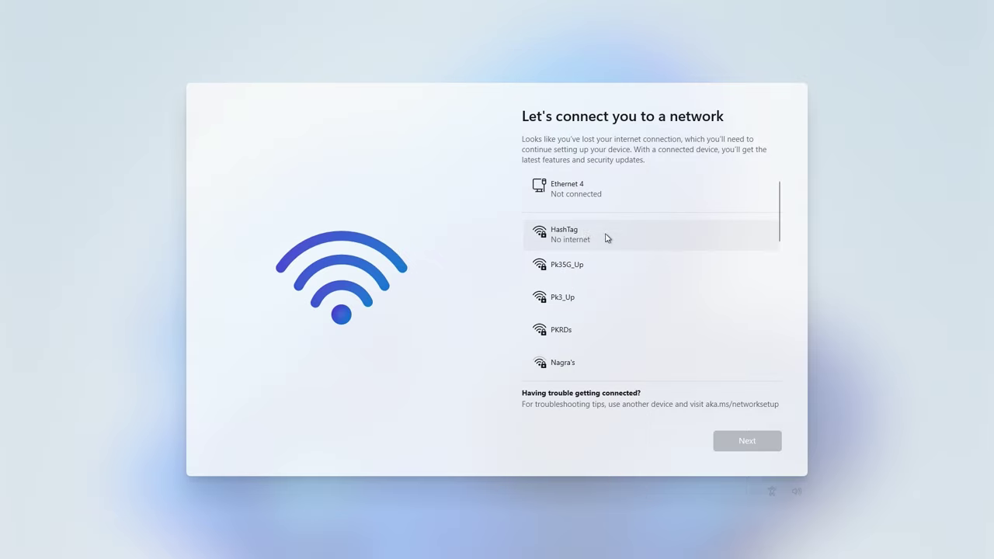
pyautogui.click(607, 238)
pyautogui.click(746, 440)
# Retry continuing without an account, then re-enable Wi-Fi in Settings and close it.
pyautogui.click(557, 286)
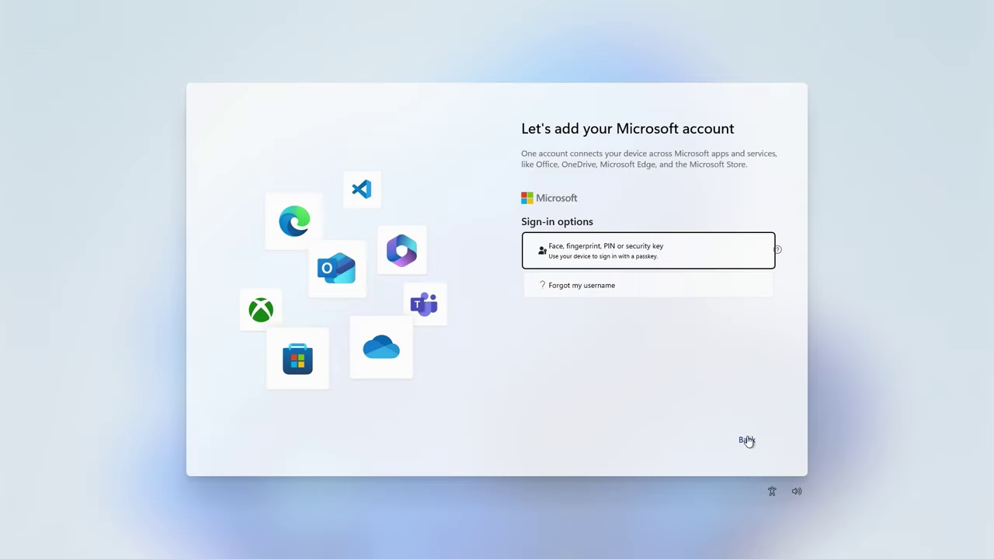
pyautogui.click(744, 439)
pyautogui.click(745, 439)
pyautogui.click(621, 280)
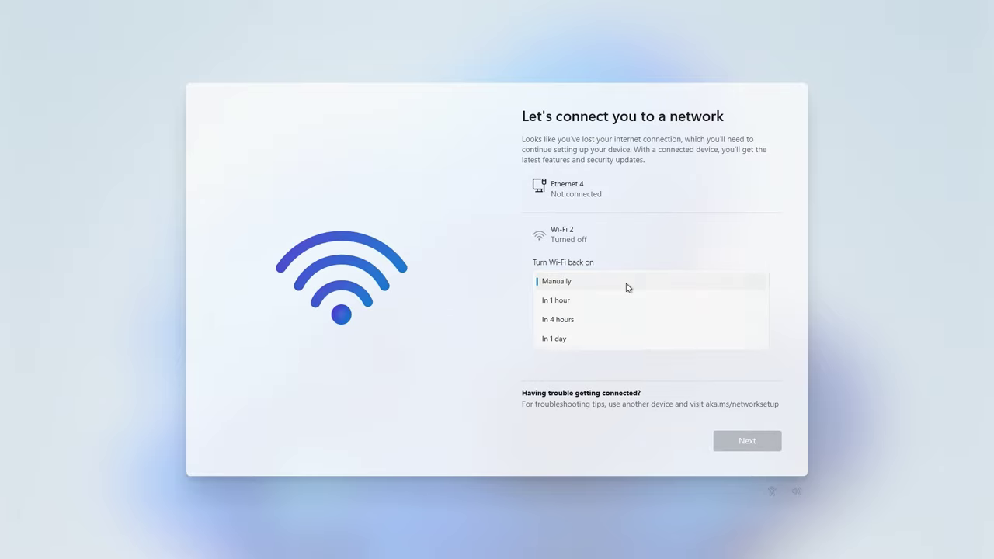
pyautogui.click(613, 280)
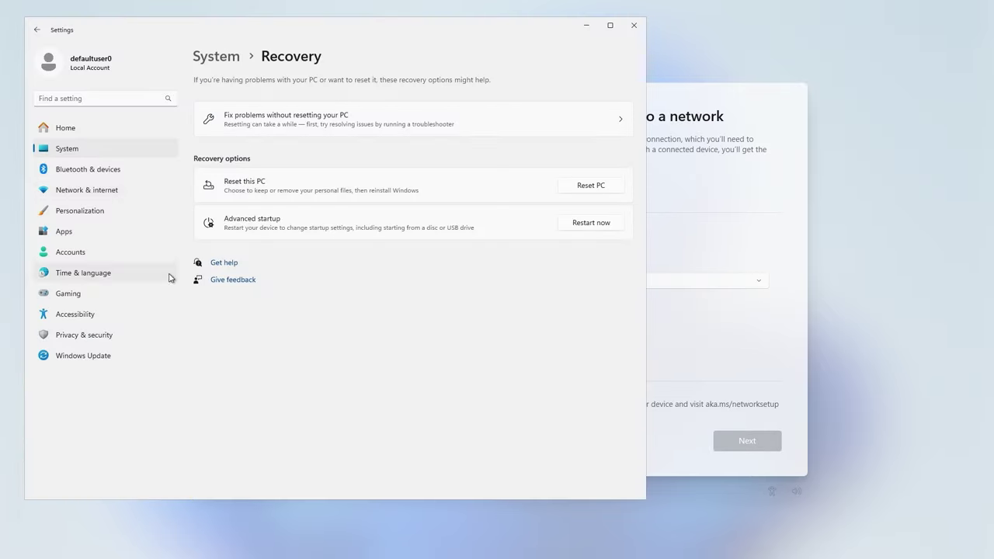
pyautogui.click(747, 441)
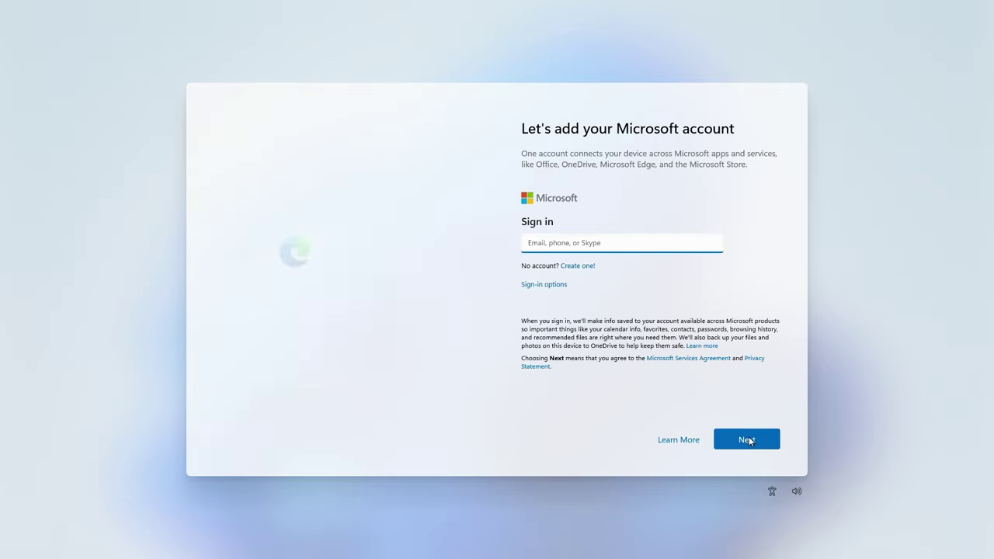
pyautogui.click(746, 439)
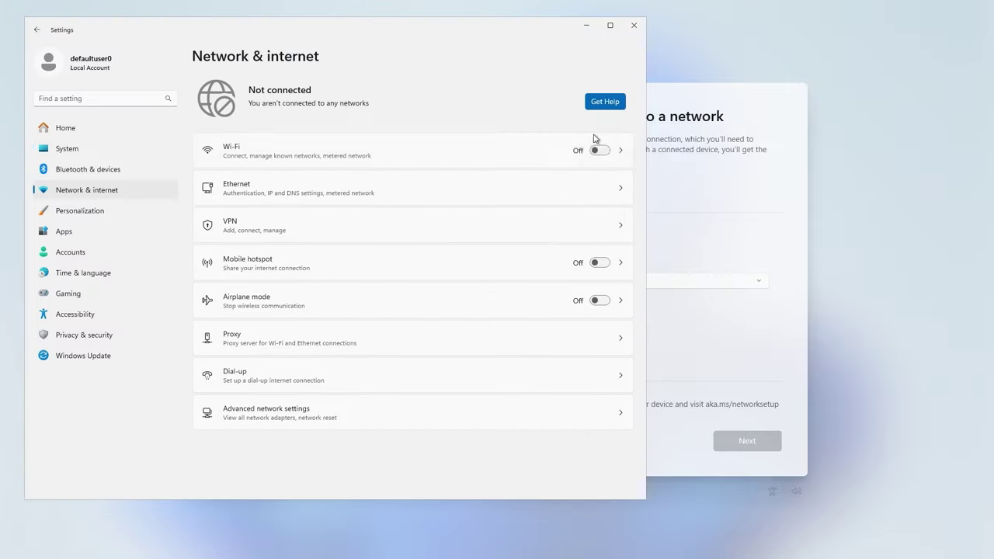
pyautogui.click(599, 150)
pyautogui.click(851, 246)
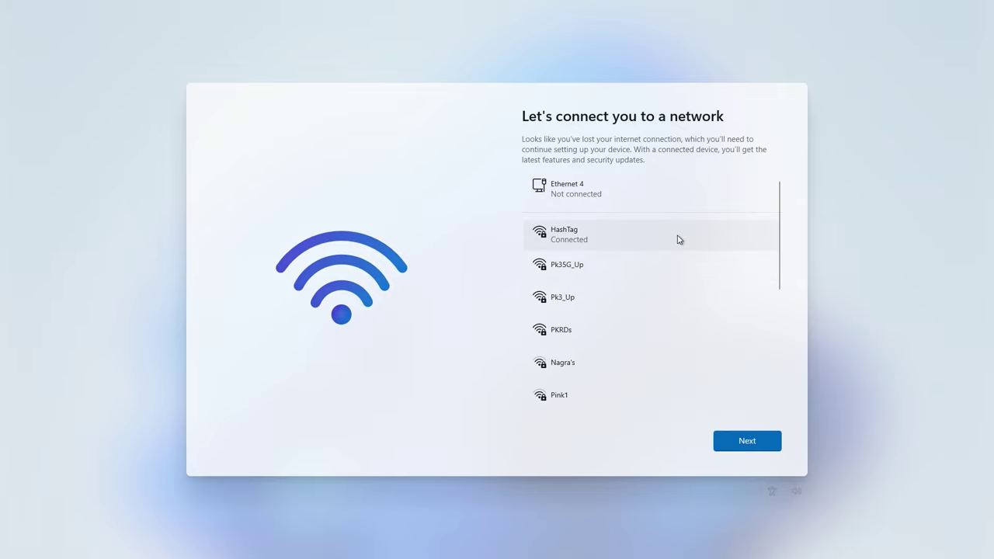
# Continue on the reconnected HashTag network and open the 'What is a Microsoft Account?' explanation.
pyautogui.click(749, 439)
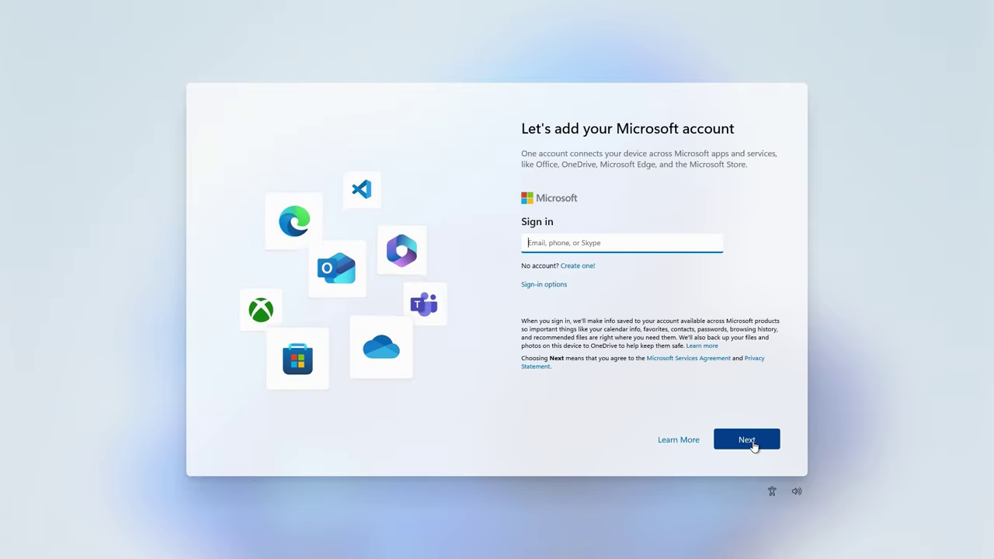
pyautogui.click(751, 444)
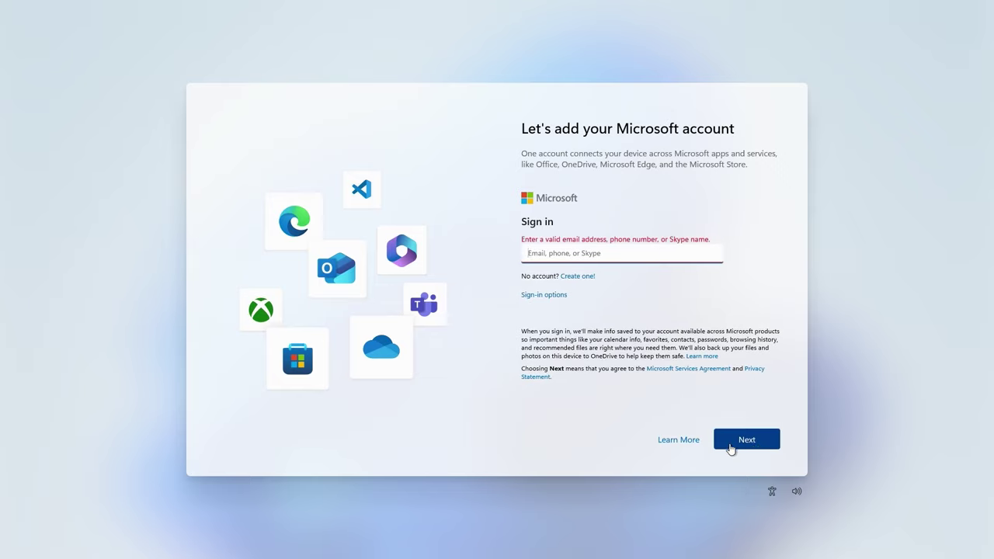
pyautogui.click(691, 448)
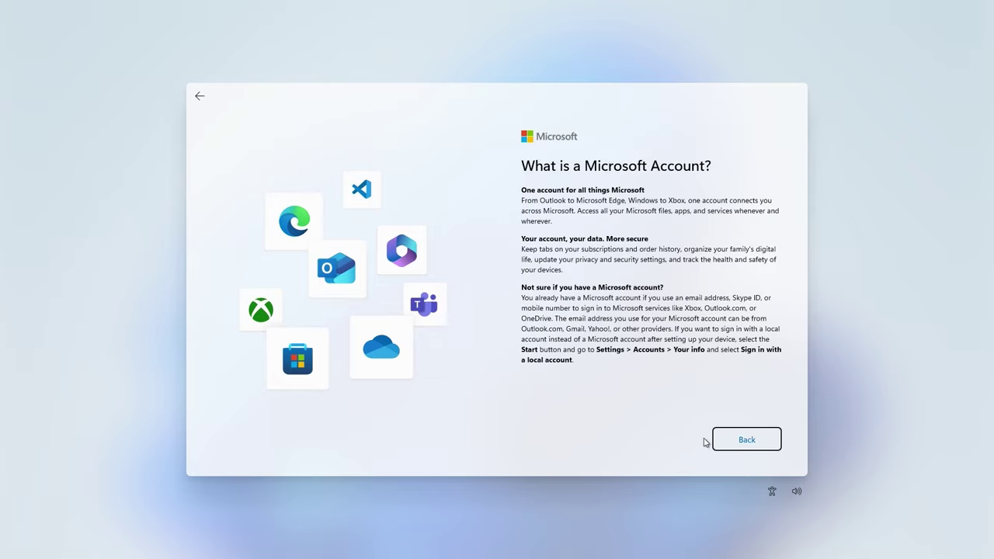
pyautogui.click(744, 441)
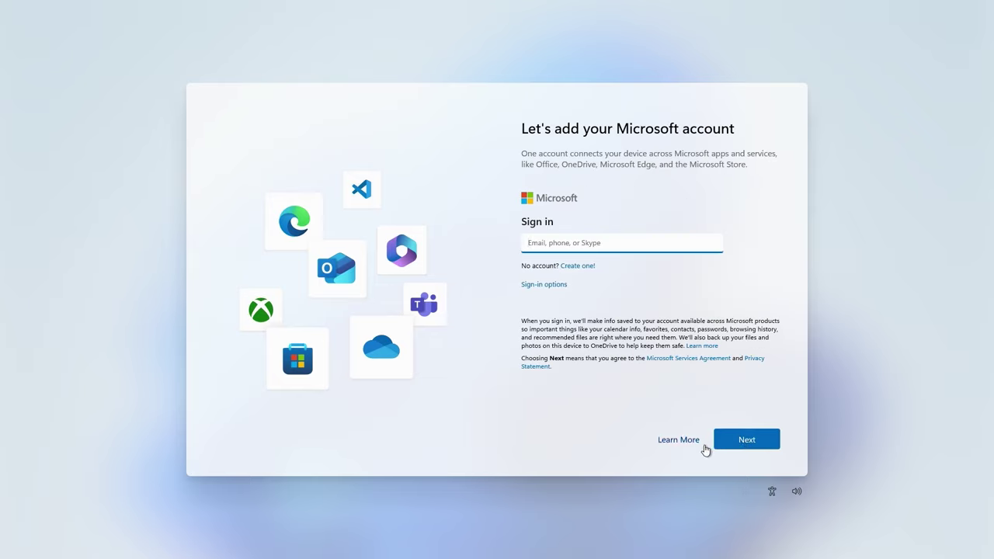
pyautogui.click(738, 447)
pyautogui.click(735, 448)
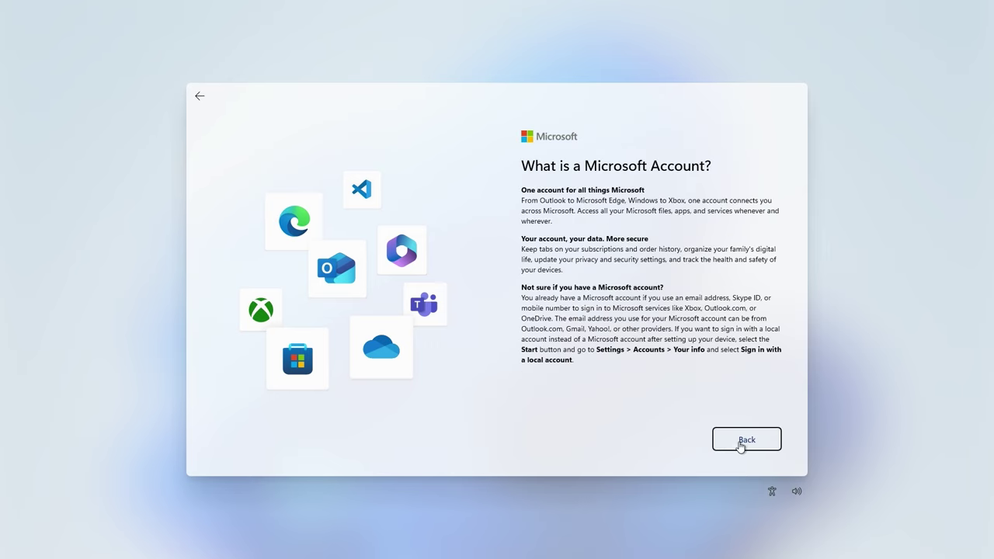
# Turn Wi-Fi off again in Network & internet settings and return to the setup screen.
pyautogui.press('super+r')
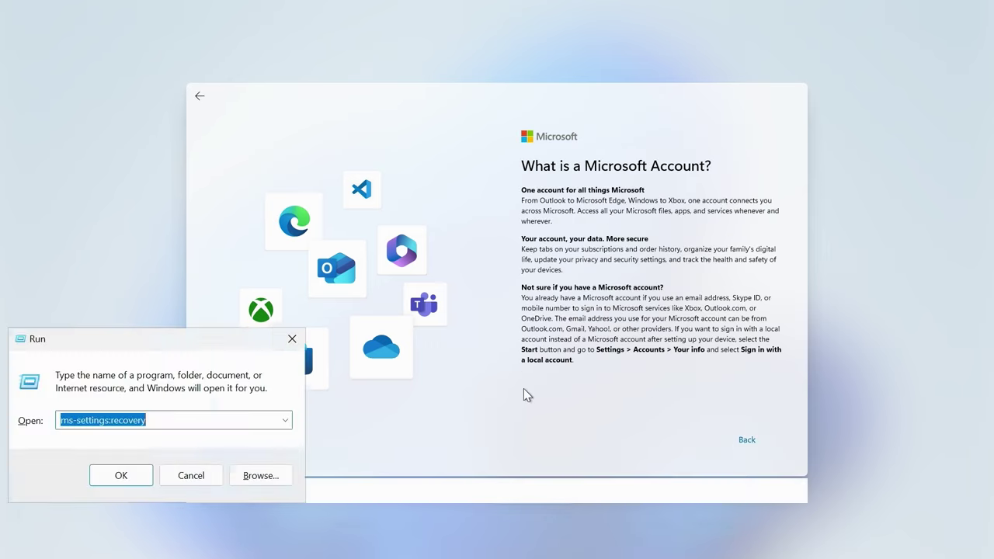
pyautogui.click(138, 474)
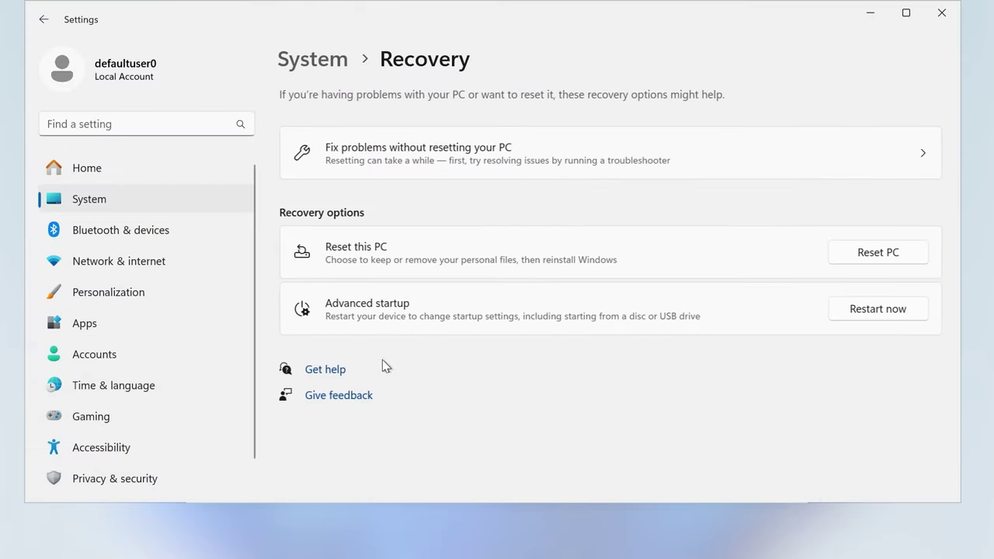
pyautogui.click(116, 233)
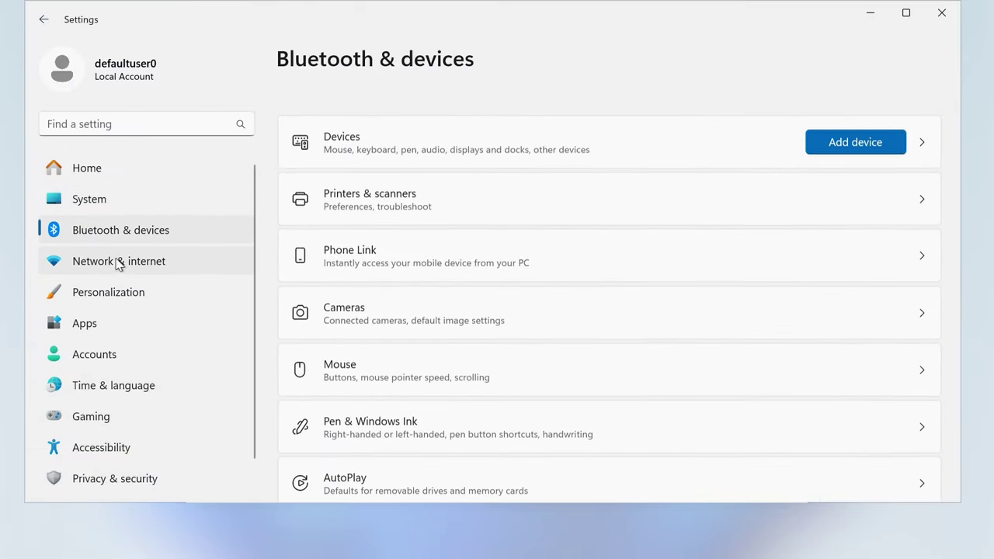
pyautogui.click(116, 262)
pyautogui.click(902, 208)
pyautogui.click(884, 13)
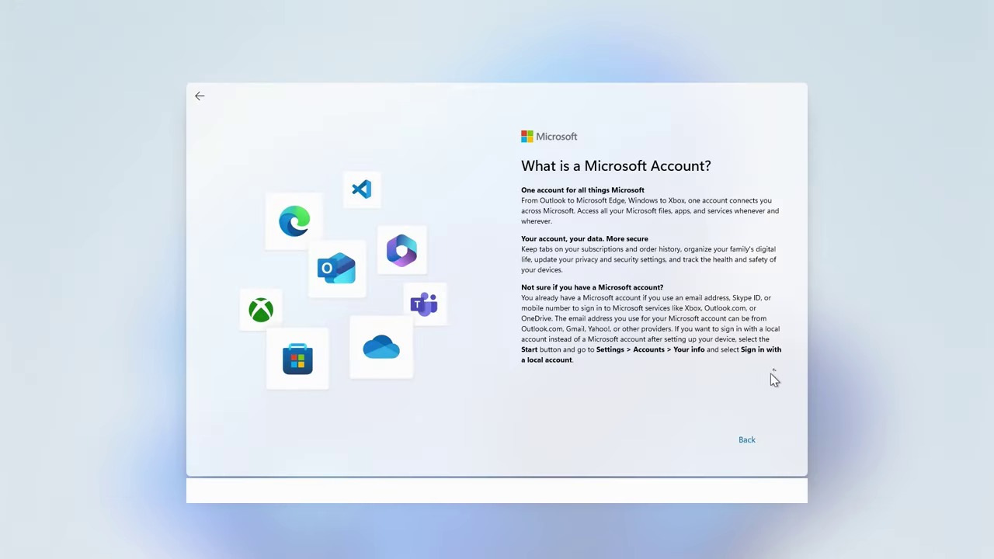
pyautogui.click(746, 440)
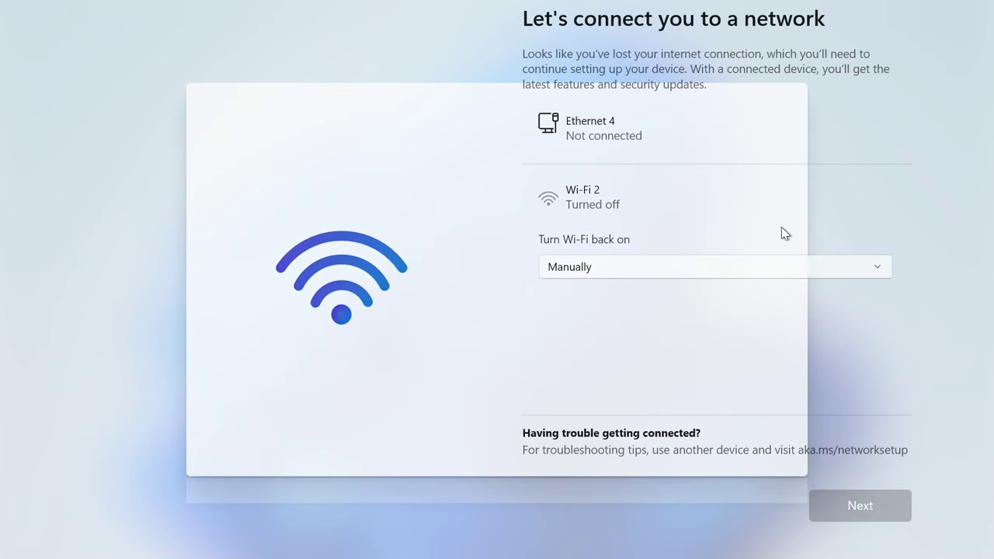
# Set the 'Turn Wi-Fi back on' choice to 'In 1 hour'.
pyautogui.press('Tab')
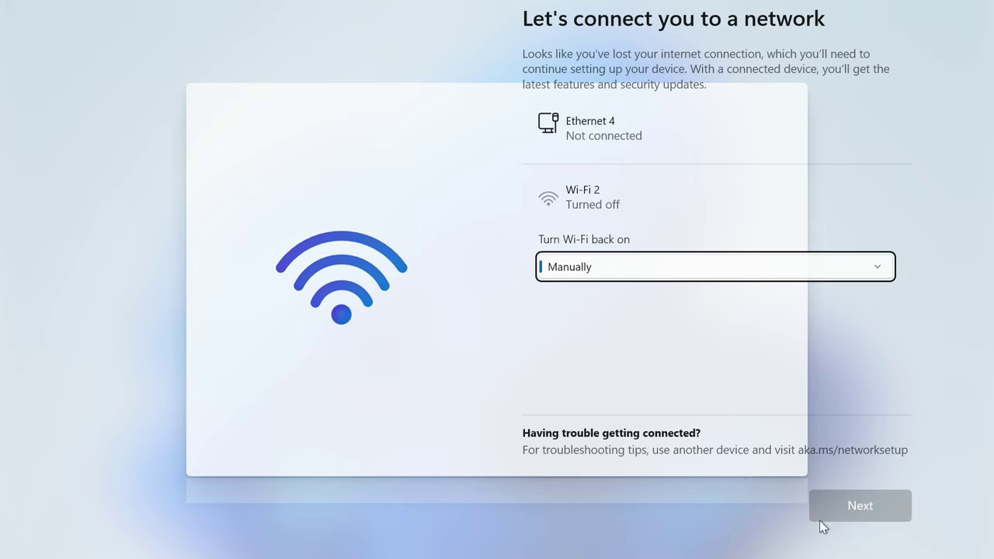
pyautogui.click(819, 448)
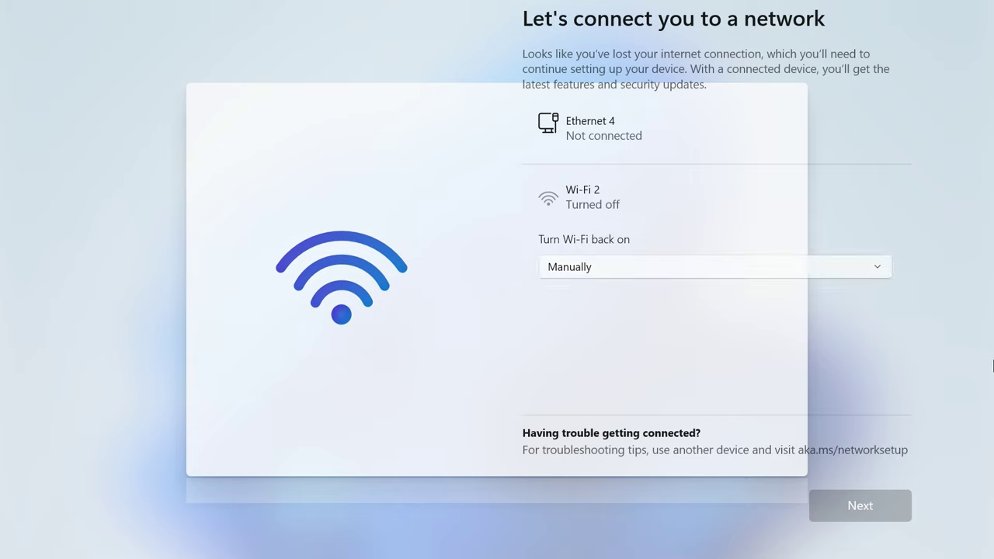
pyautogui.click(581, 261)
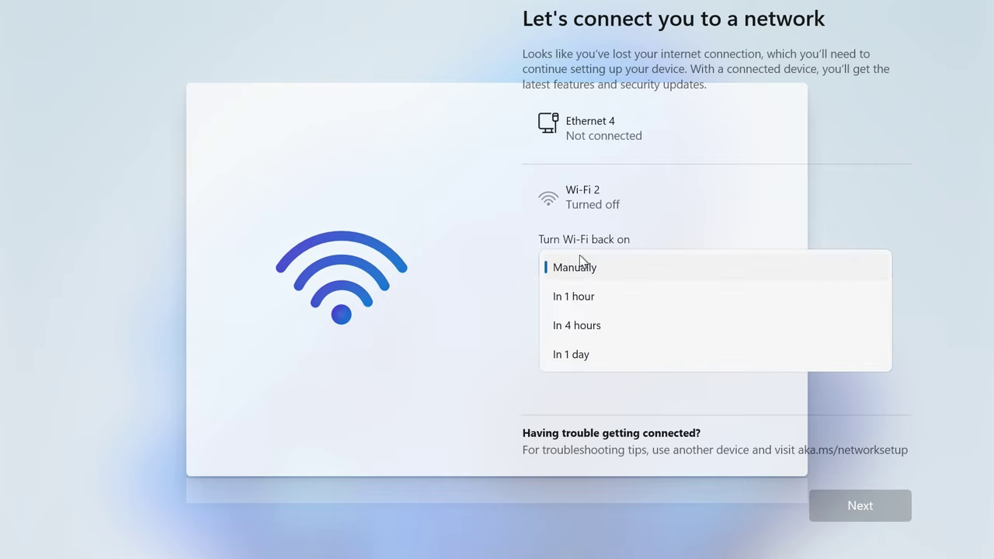
pyautogui.click(587, 297)
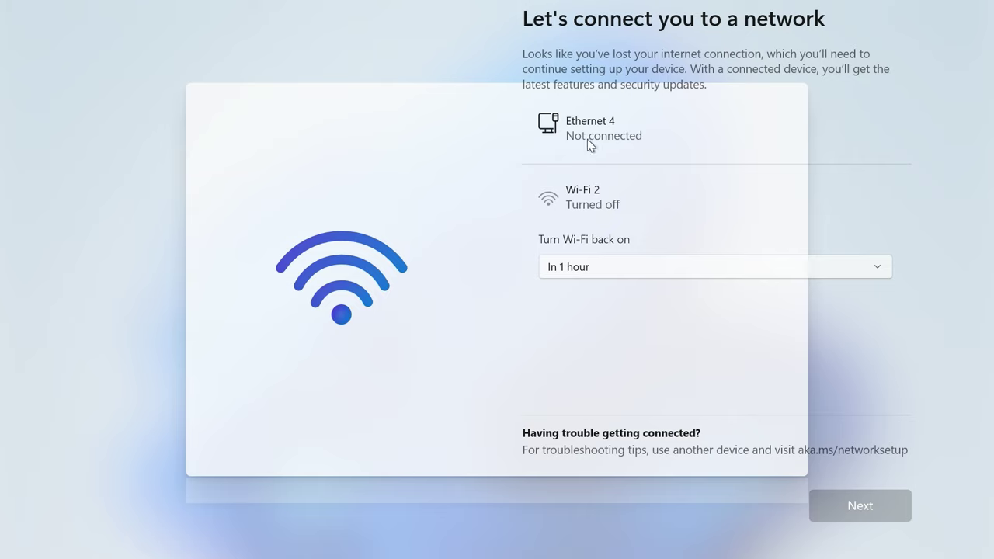
# Run a 'shutdown /r' restart command to reboot the PC back into setup.
pyautogui.press('super+r')
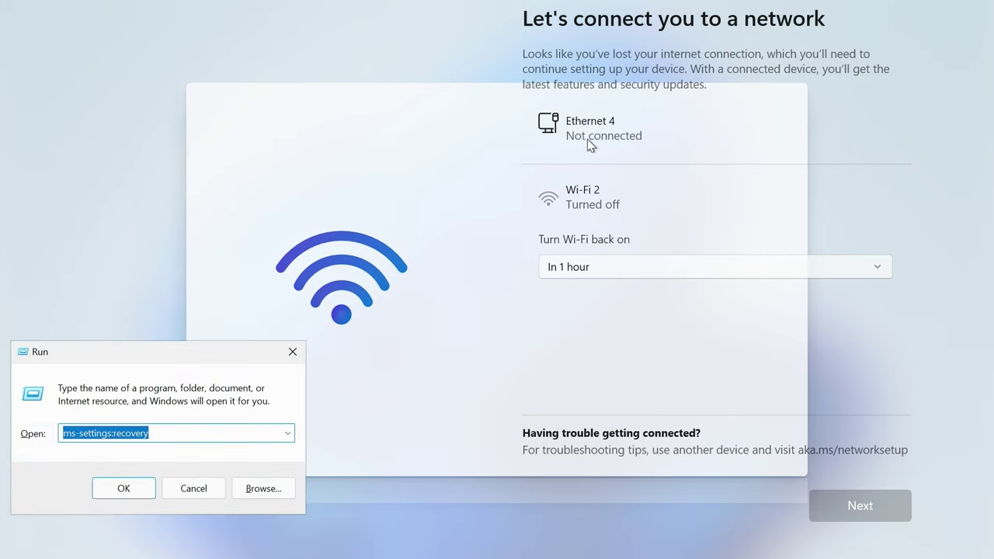
pyautogui.write('SHUTDOW')
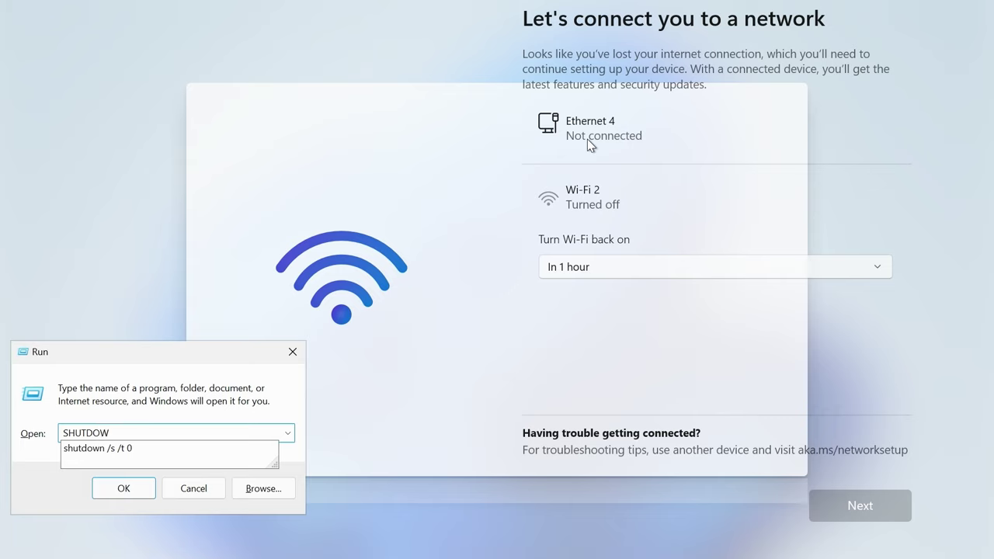
pyautogui.press('BackSpace')
pyautogui.write('shutdown /r/')
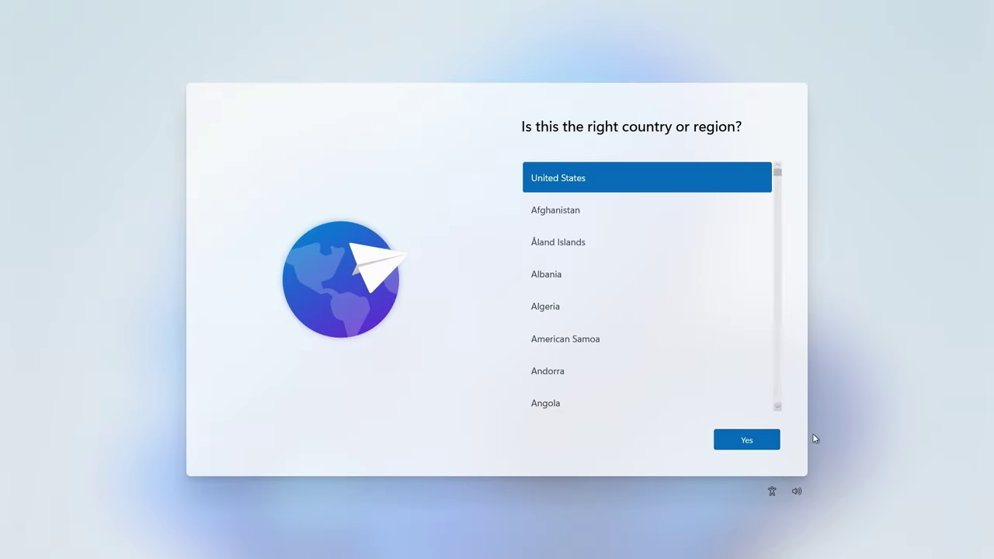
# Confirm United States as the region, skip a second keyboard layout, and turn Wi-Fi back on in Settings.
pyautogui.click(746, 440)
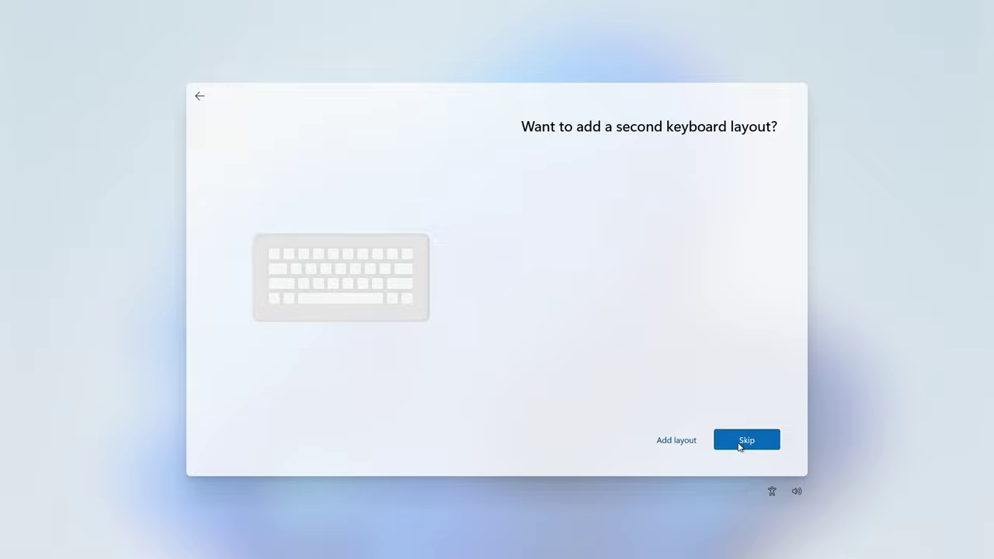
pyautogui.click(741, 441)
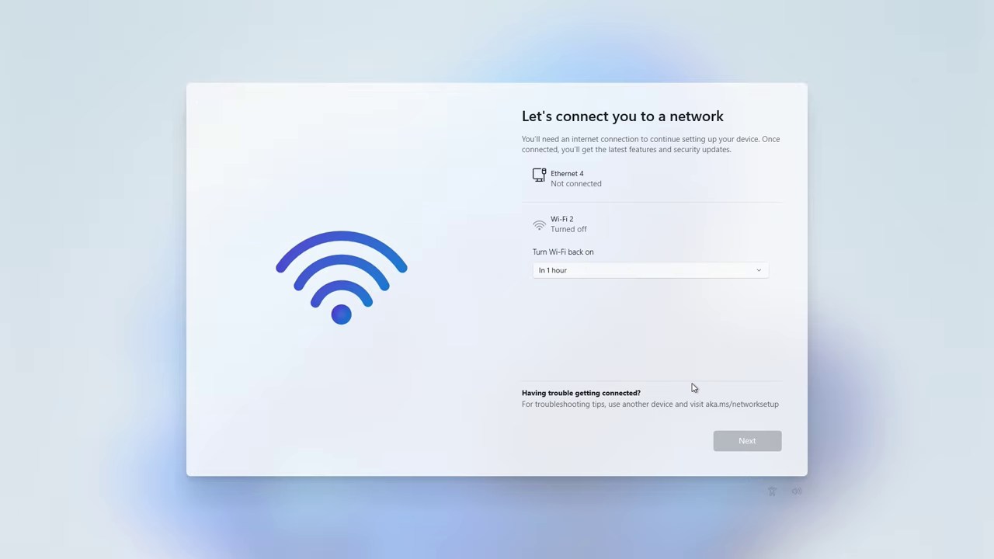
pyautogui.hotkey('shift', 'F10')
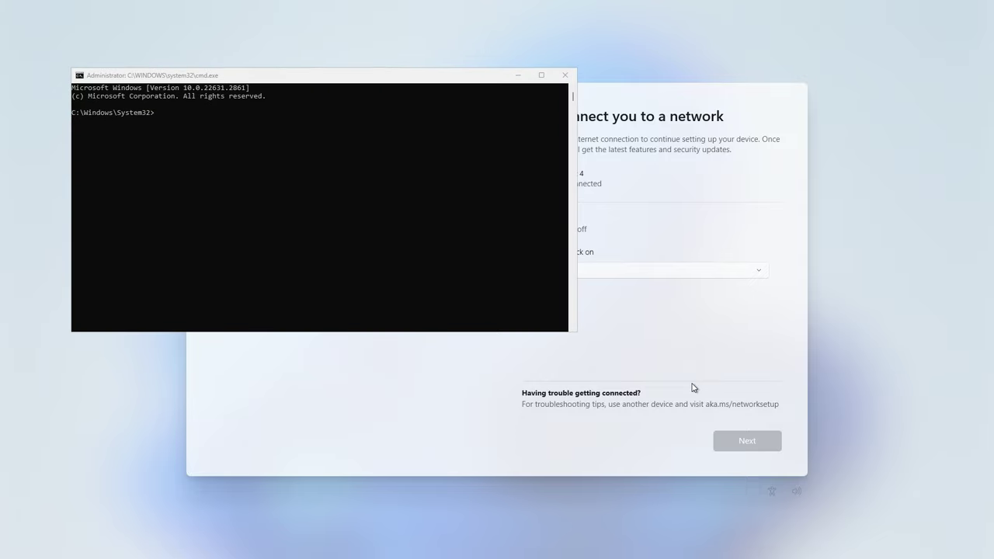
pyautogui.press('super+r')
pyautogui.press('Down')
pyautogui.press('Down')
pyautogui.press('Return')
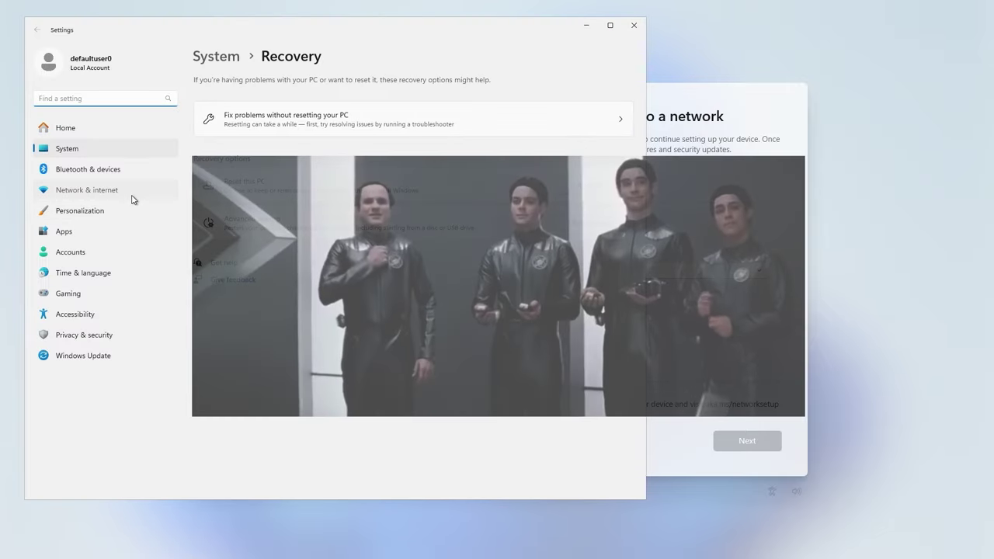
pyautogui.click(131, 197)
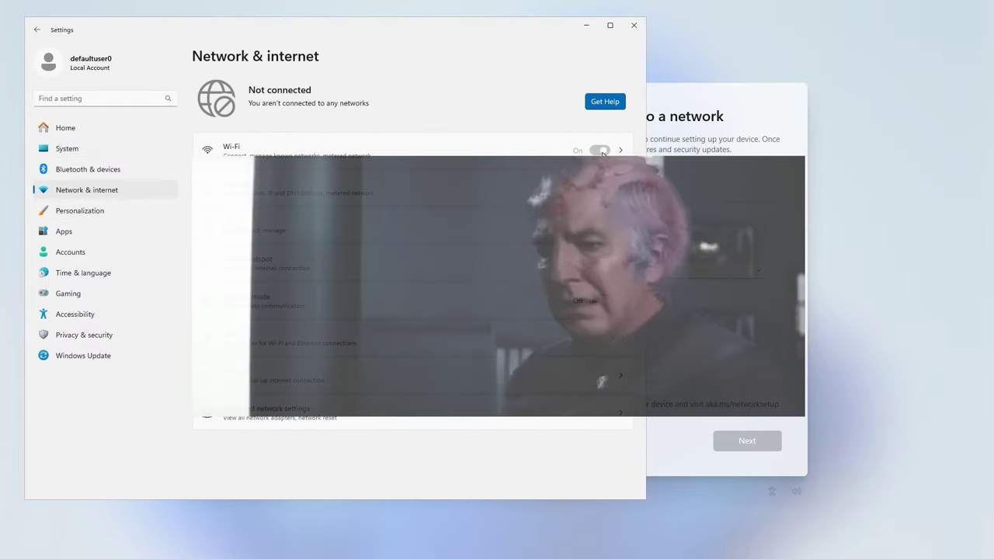
pyautogui.click(600, 151)
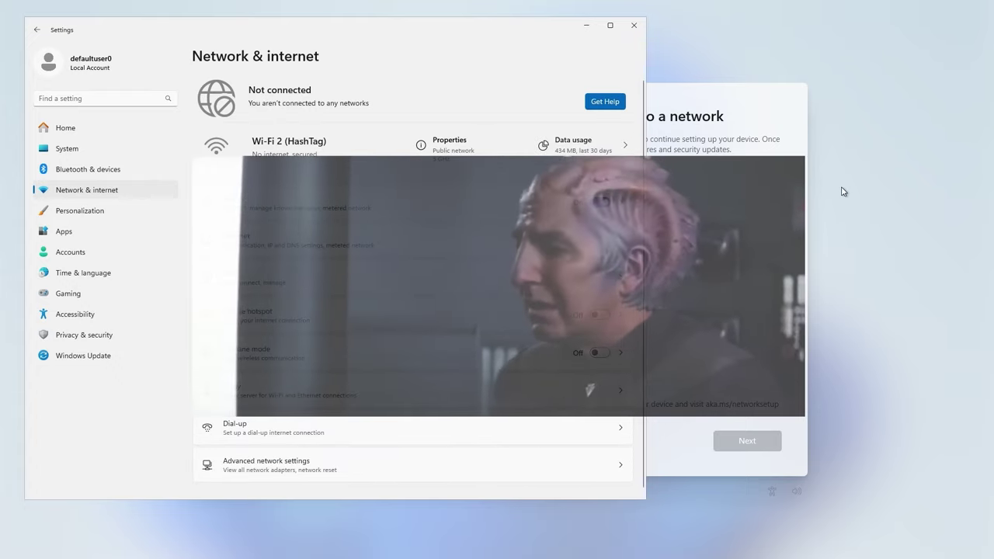
pyautogui.hotkey('alt', 'F4')
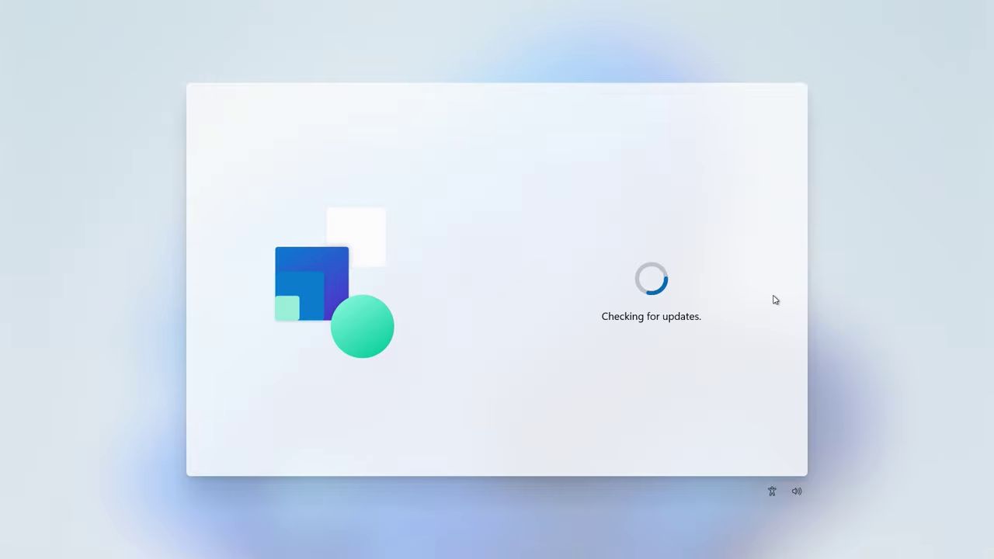
# Advance setup past the network page to the Microsoft account sign-in screen.
pyautogui.click(741, 439)
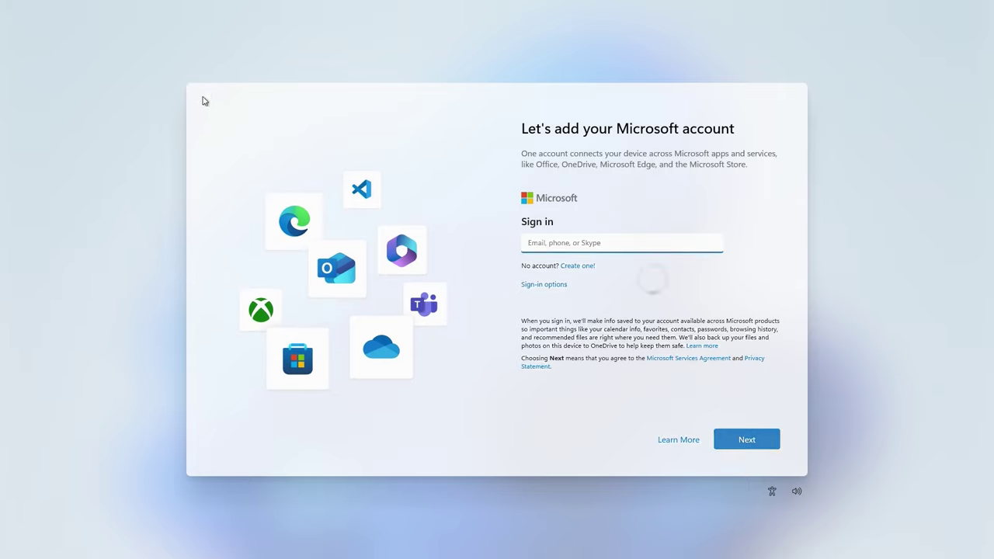
pyautogui.hotkey('shift', 'F10')
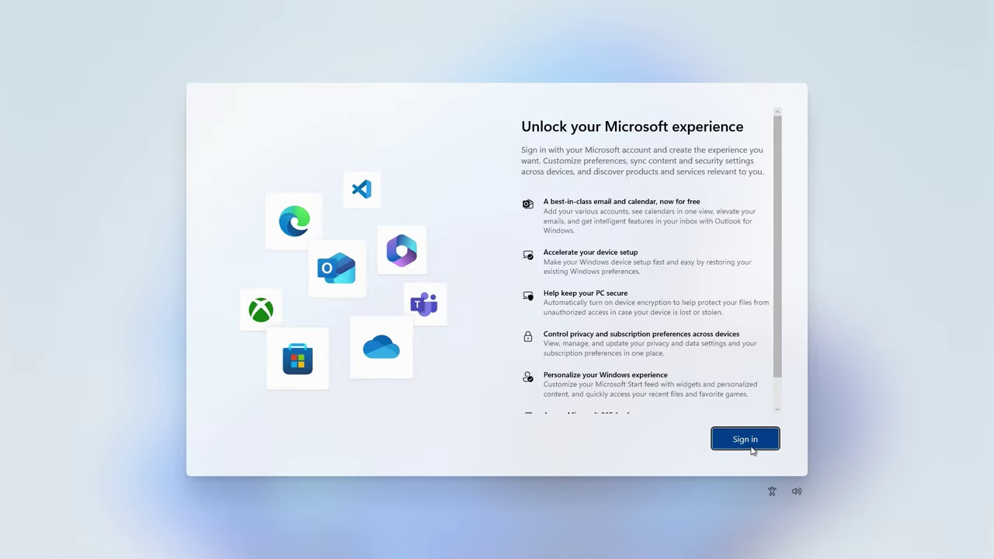
pyautogui.click(745, 439)
pyautogui.click(733, 441)
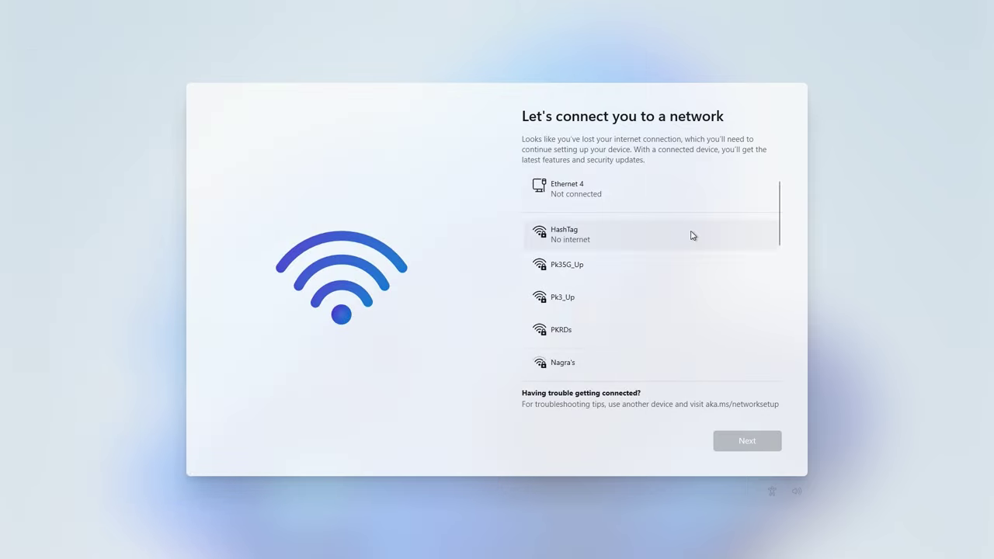
pyautogui.click(752, 443)
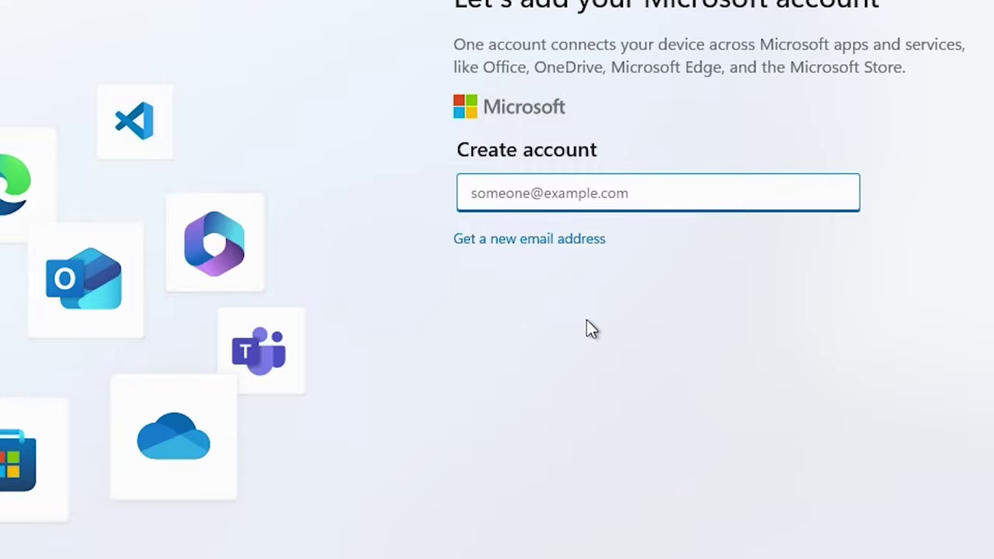
# Turn Wi-Fi off again through Settings > Network & internet and return to setup.
pyautogui.hotkey('shift', 'F10')
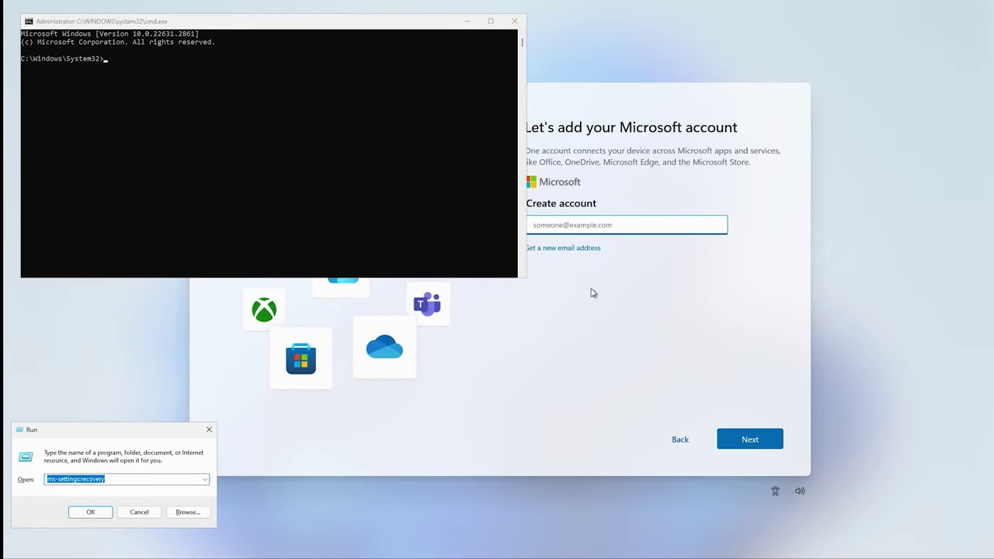
pyautogui.click(91, 512)
pyautogui.click(87, 190)
pyautogui.click(600, 154)
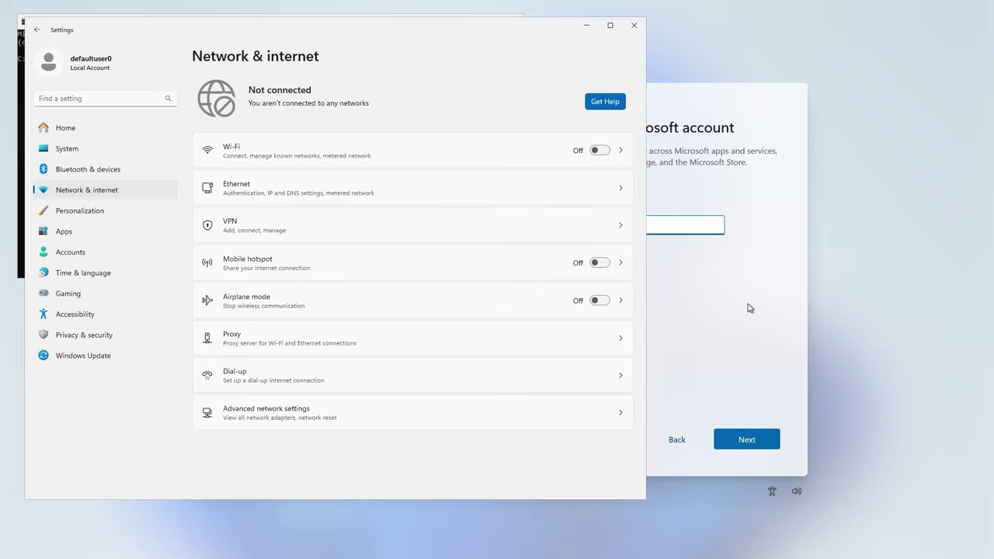
pyautogui.hotkey('alt', 'F4')
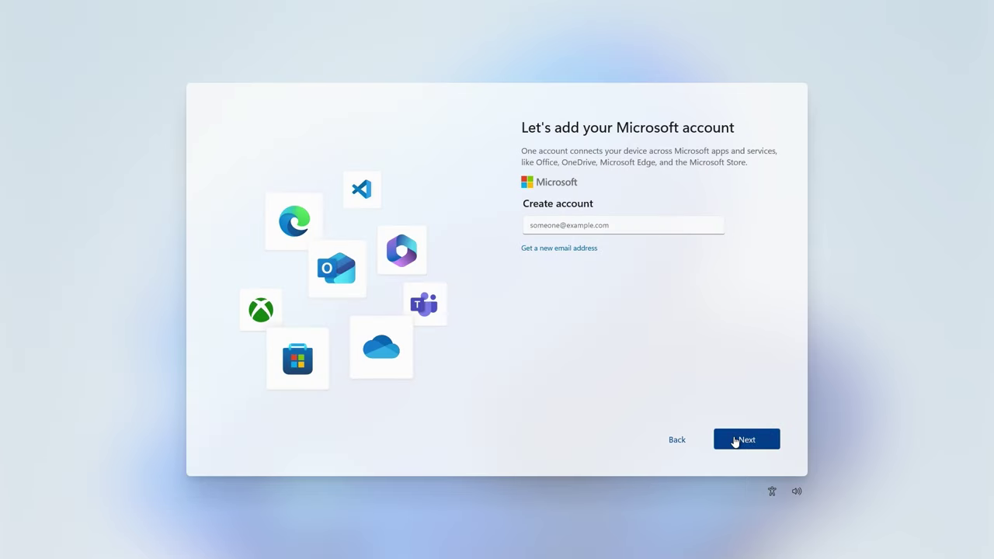
# Choose to get a new outlook.com address and submit the new email name.
pyautogui.click(732, 439)
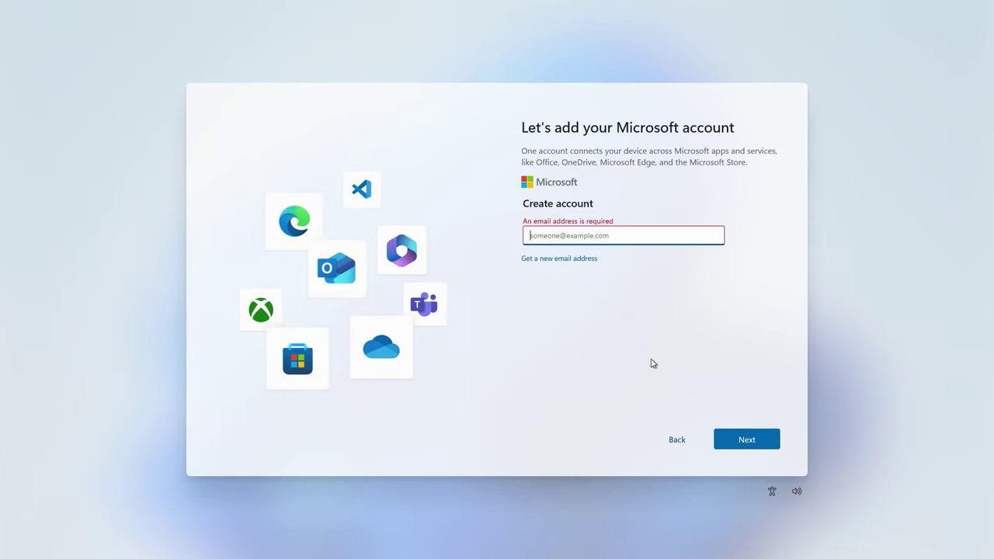
pyautogui.click(588, 259)
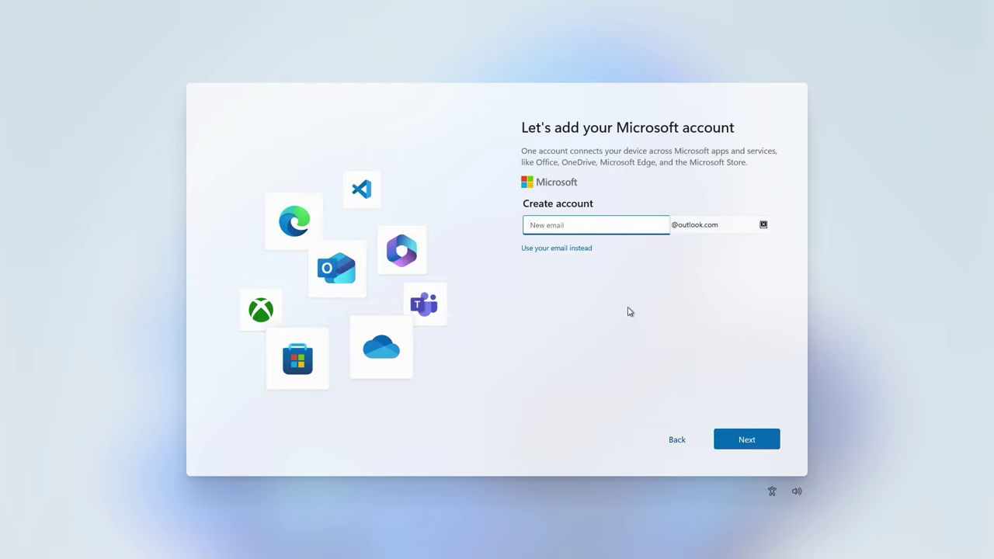
pyautogui.click(582, 227)
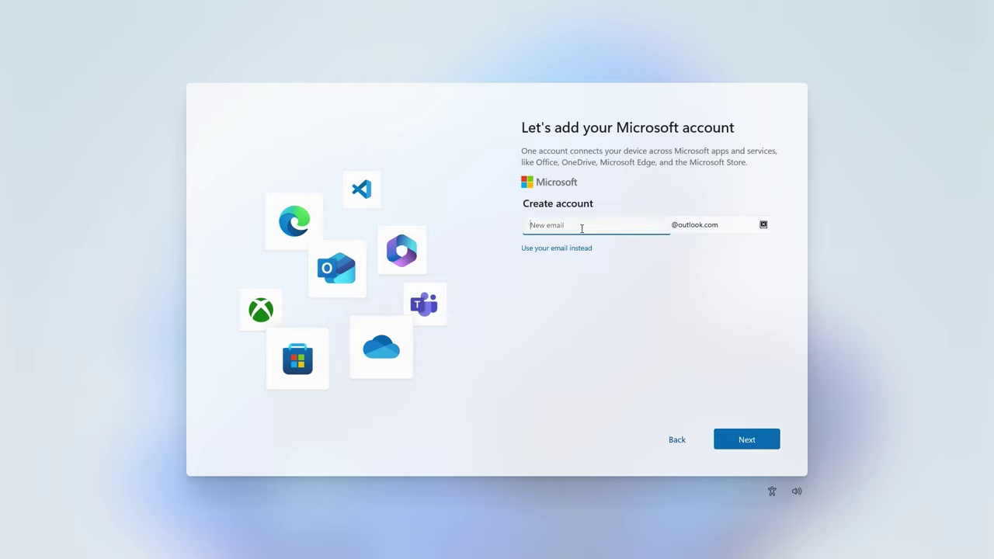
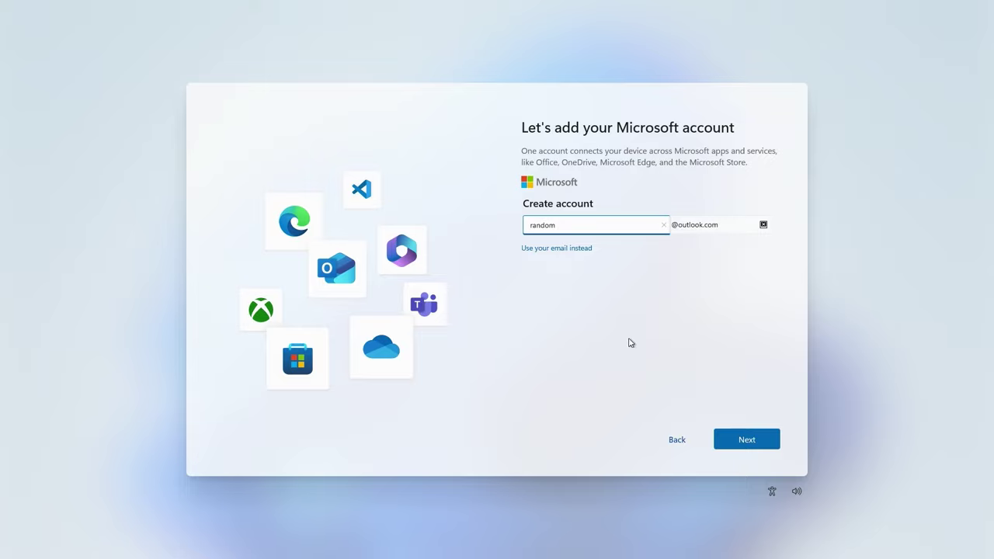
pyautogui.click(735, 440)
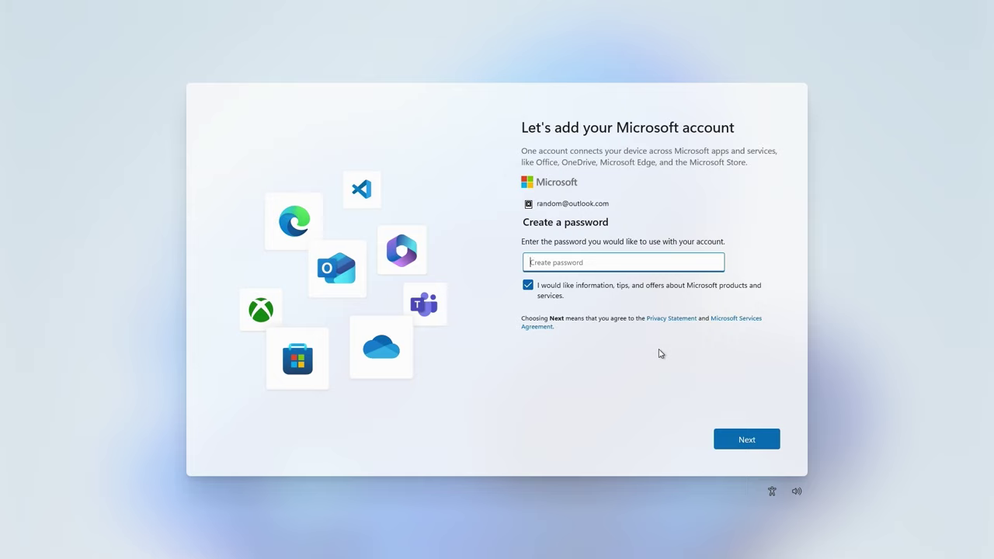
# Enter the account password, opt out of Microsoft offers and tips, and submit.
pyautogui.write('••••••••••')
pyautogui.click(709, 263)
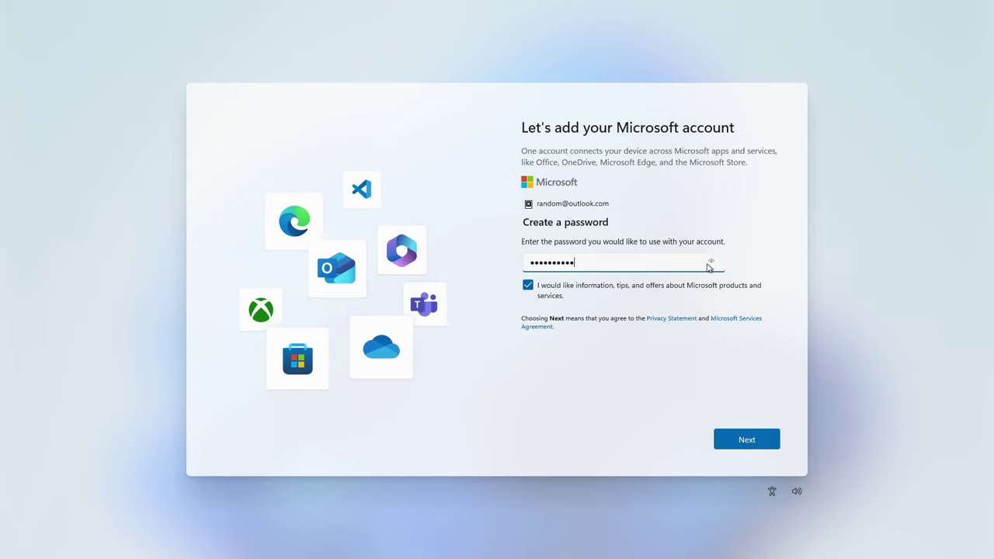
pyautogui.click(573, 295)
pyautogui.click(733, 440)
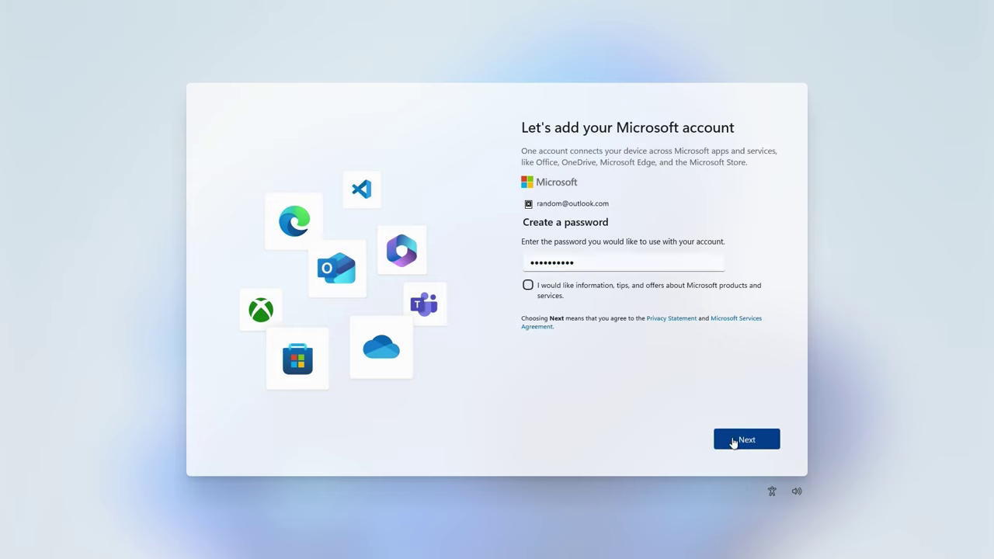
# Reopen Settings via the recovery settings command and go to Network & internet.
pyautogui.hotkey('shift', 'F10')
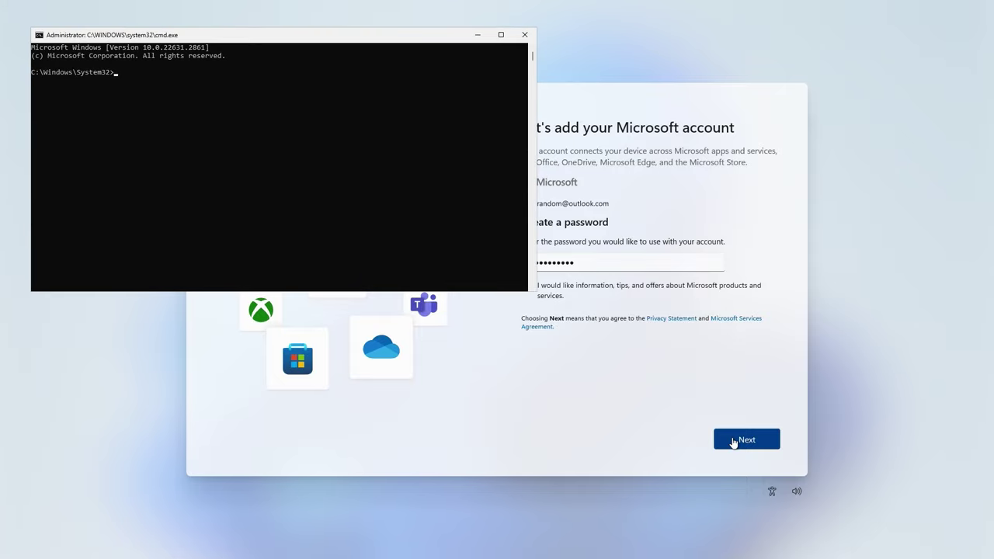
pyautogui.press('super+r')
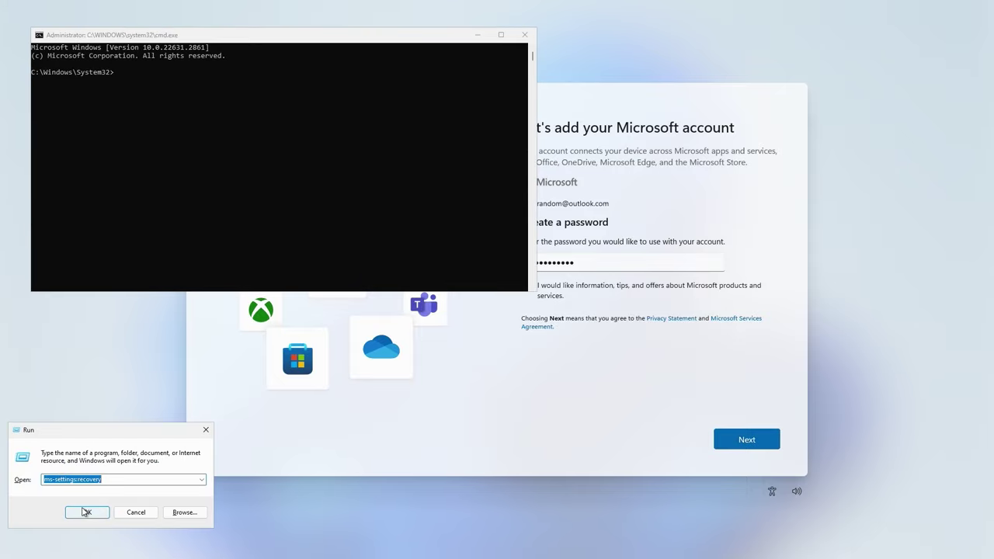
pyautogui.click(84, 511)
pyautogui.click(109, 190)
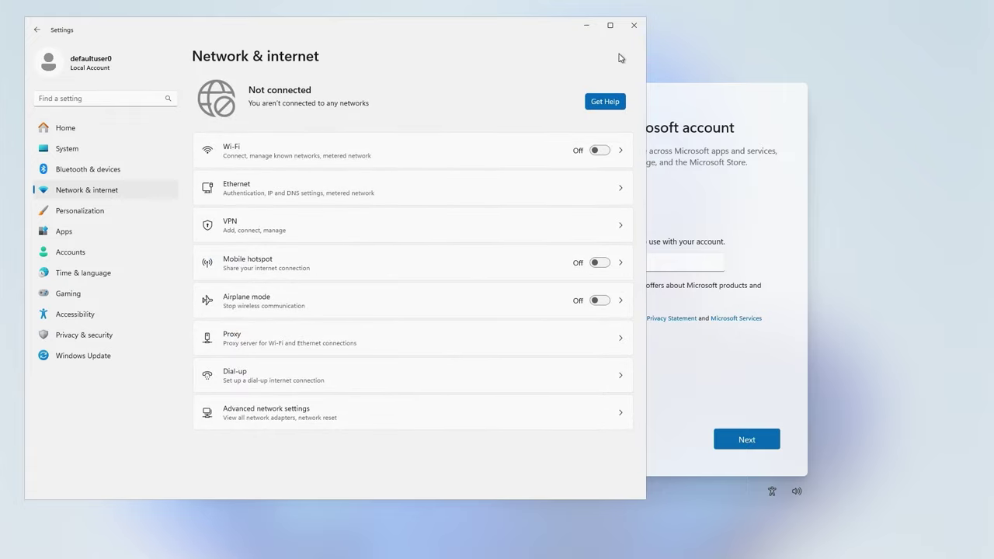
# Close Settings and the command prompt, then submit the password.
pyautogui.click(634, 29)
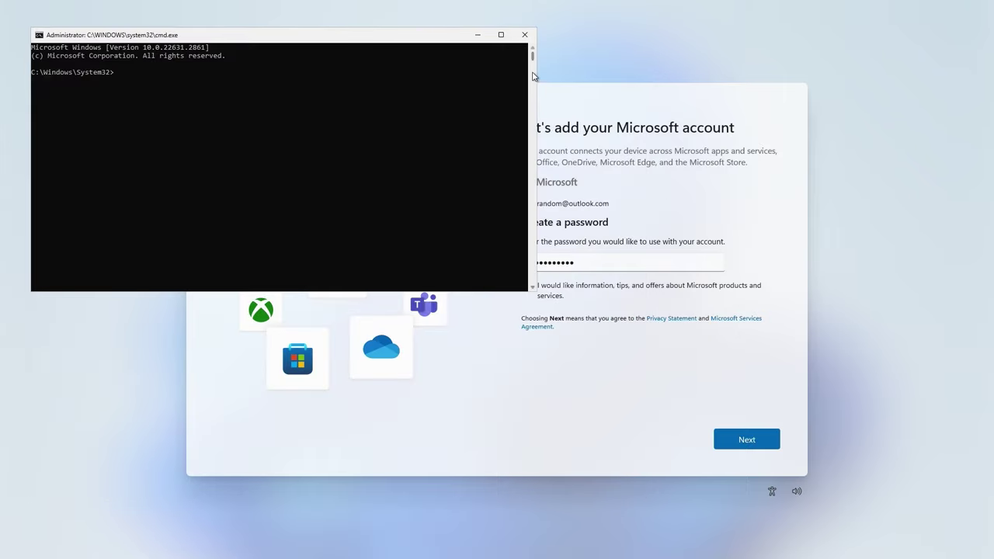
pyautogui.click(524, 36)
pyautogui.click(760, 440)
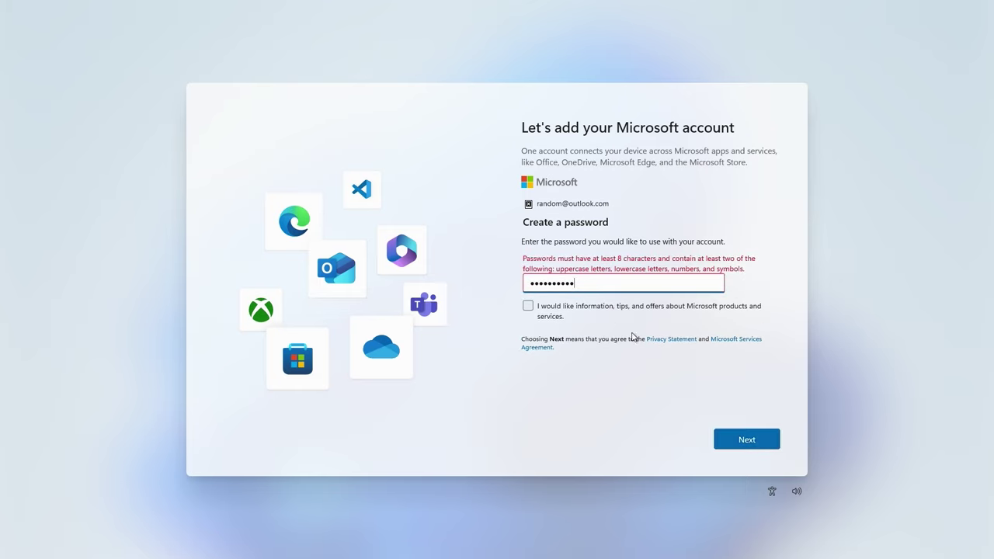
# Replace the rejected password with a new one that meets the requirements and submit it.
pyautogui.moveTo(605, 281); pyautogui.dragTo(532, 280)
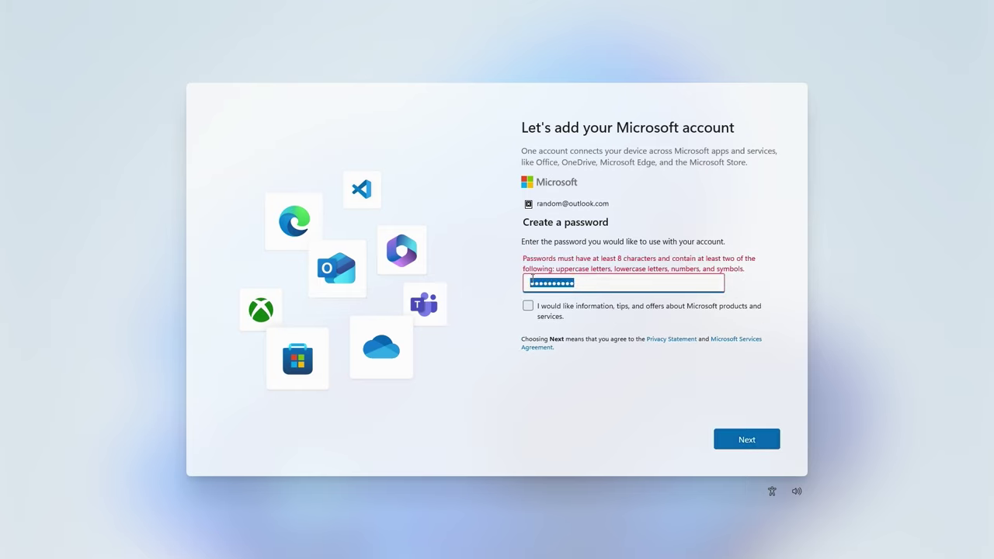
pyautogui.press('BackSpace')
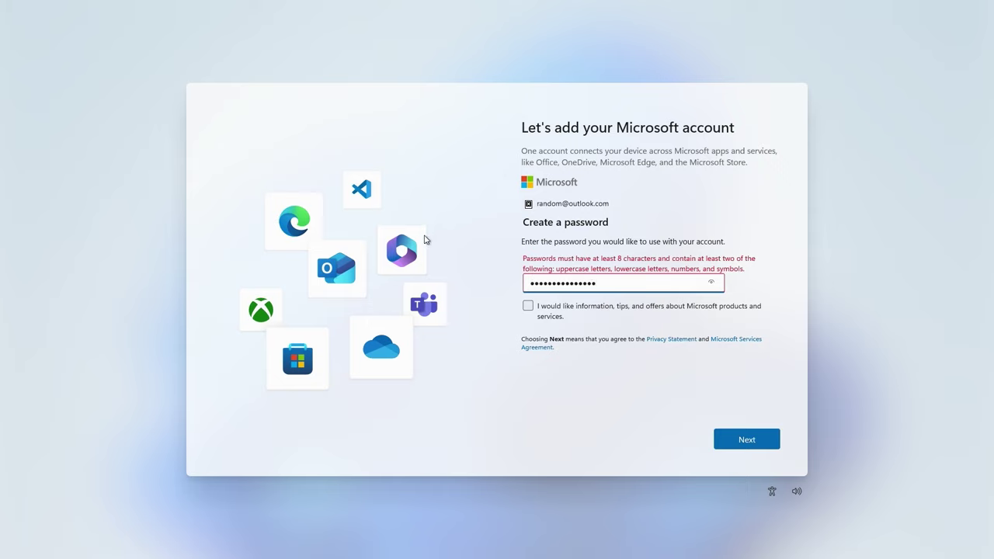
pyautogui.click(712, 285)
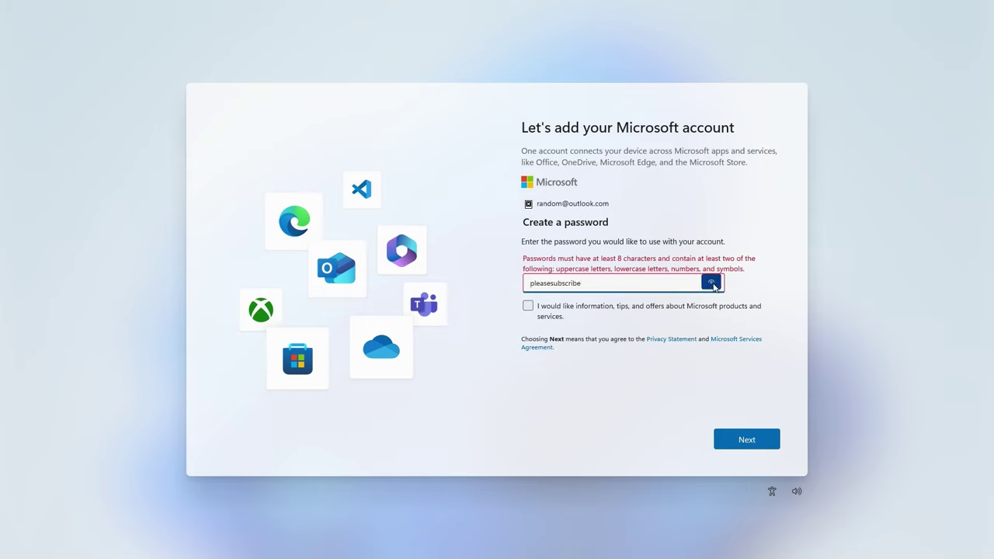
pyautogui.click(741, 441)
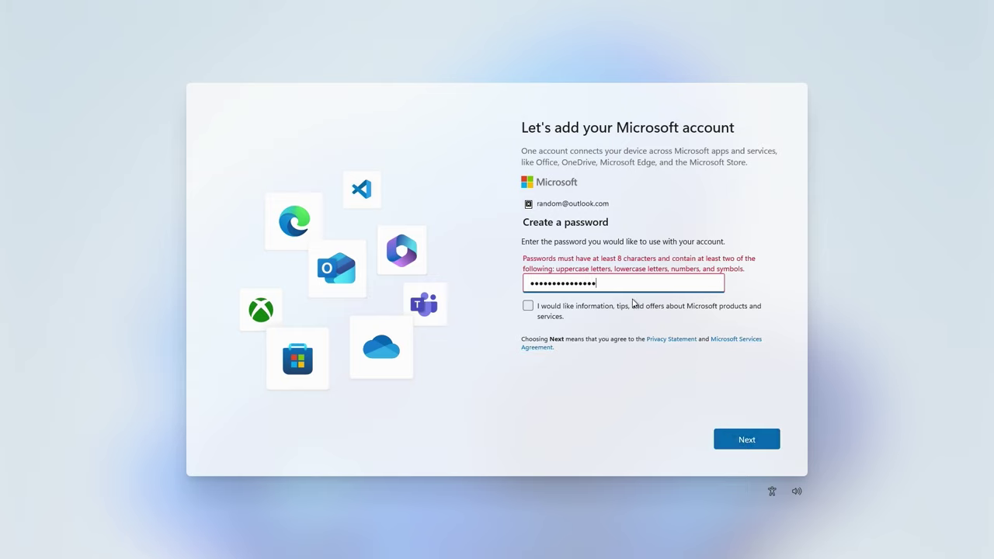
pyautogui.moveTo(626, 289); pyautogui.dragTo(487, 284)
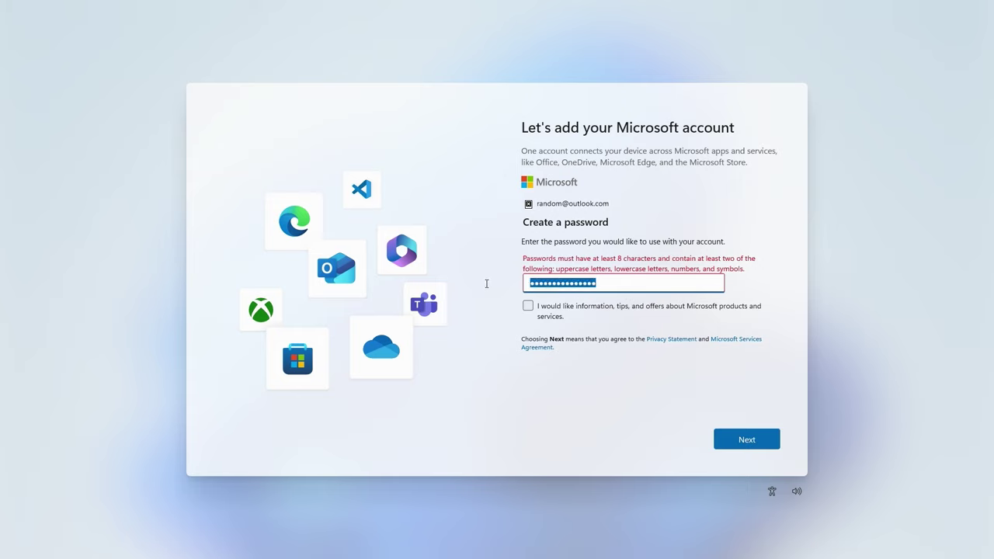
pyautogui.write('Password')
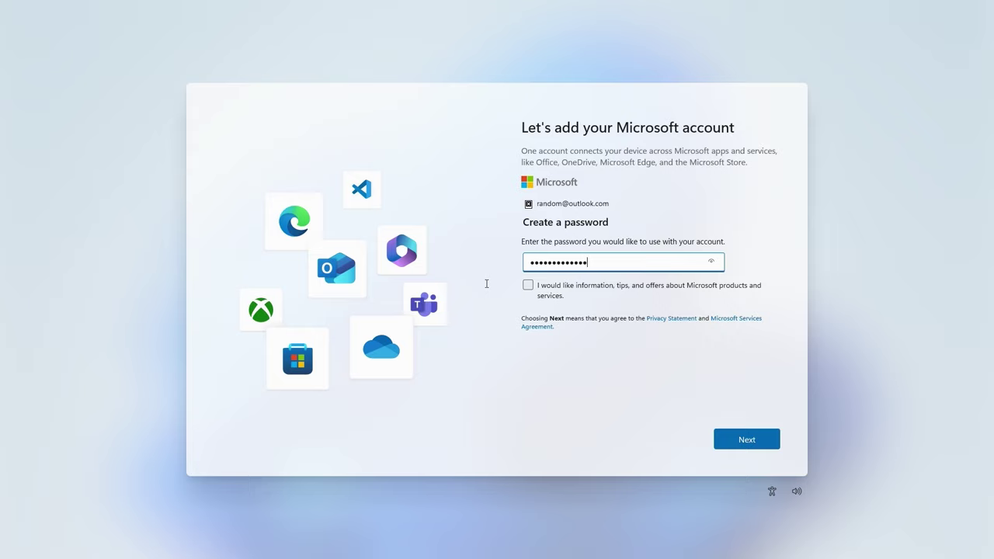
pyautogui.click(749, 449)
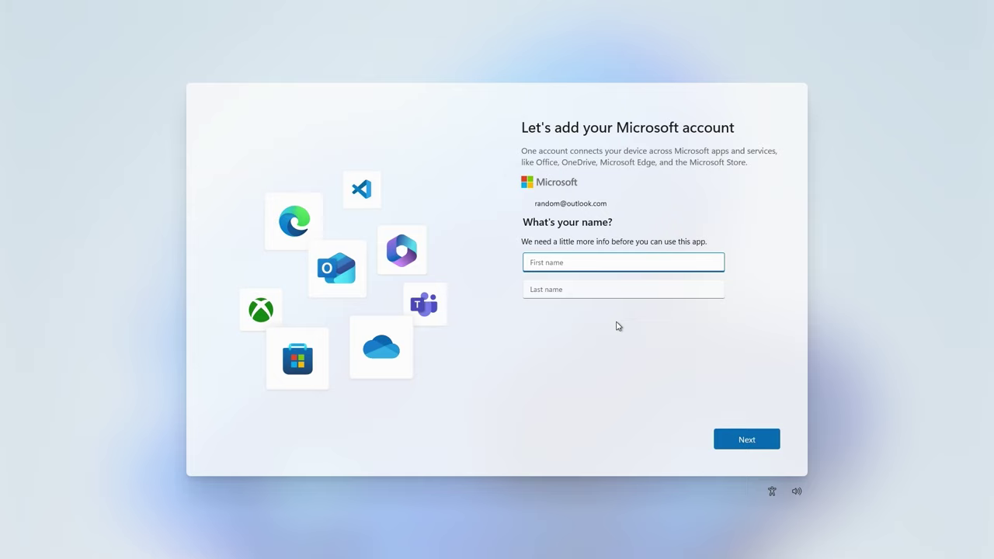
# Enter the account holder's first and last name and submit them.
pyautogui.write('Hash')
pyautogui.press('Tab')
pyautogui.write('Ta')
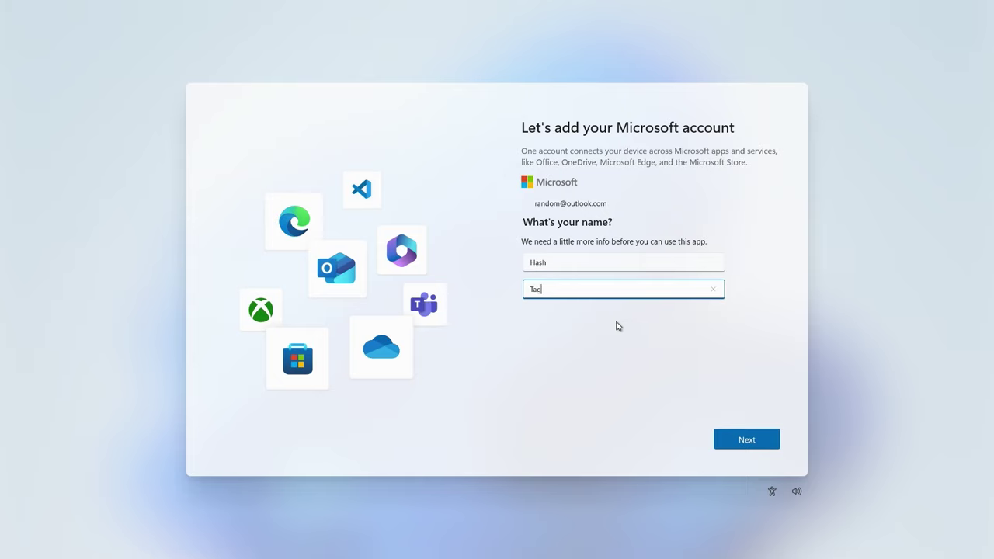
pyautogui.write('ghi')
pyautogui.click(724, 441)
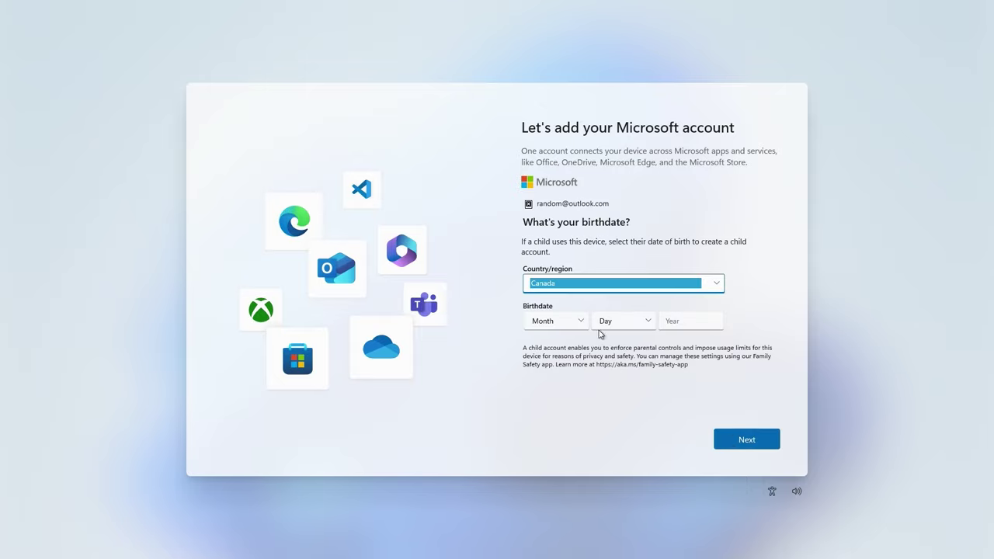
# Set the birth month to February and the day to 18, then start entering the year.
pyautogui.click(560, 318)
pyautogui.click(560, 321)
pyautogui.click(631, 323)
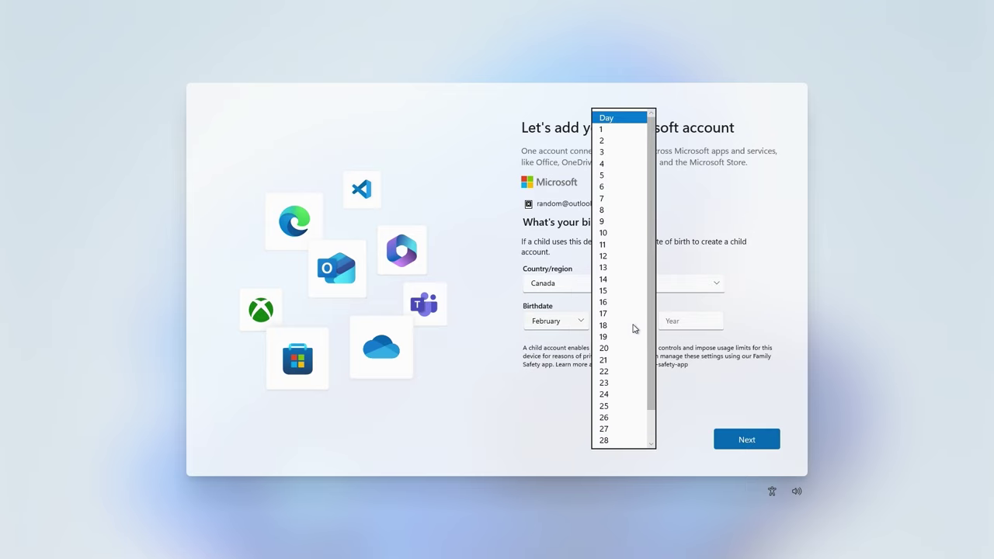
pyautogui.click(628, 324)
pyautogui.click(674, 320)
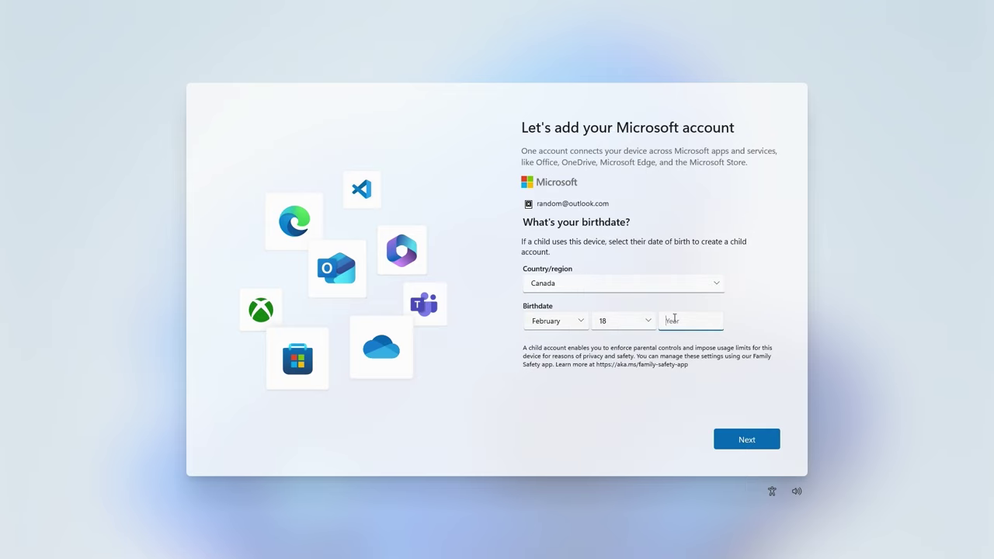
pyautogui.write('19170')
pyautogui.press('BackSpace')
pyautogui.press('BackSpace')
# Finish the birth year as 1945, submit it, and keep Add email as the security info type.
pyautogui.write('45')
pyautogui.click(720, 440)
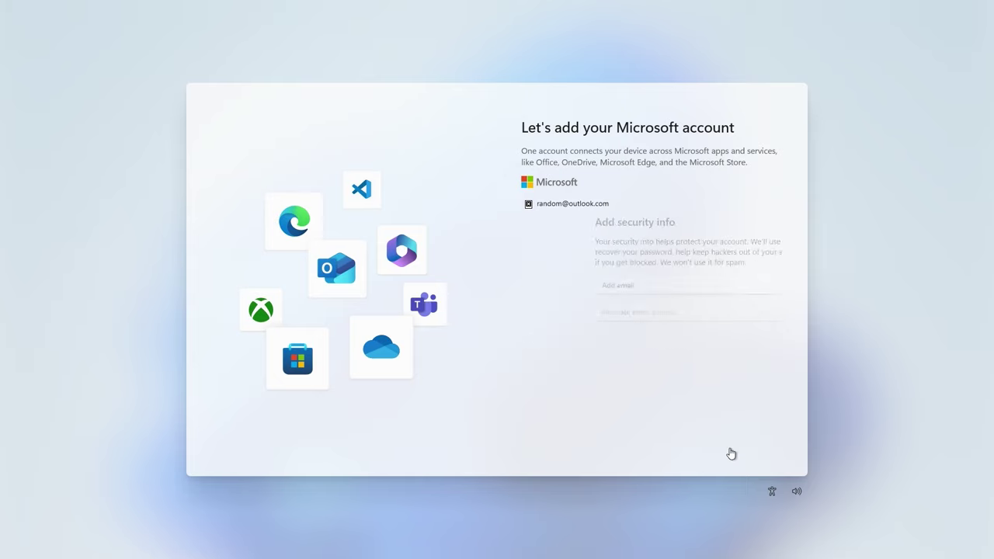
pyautogui.click(630, 287)
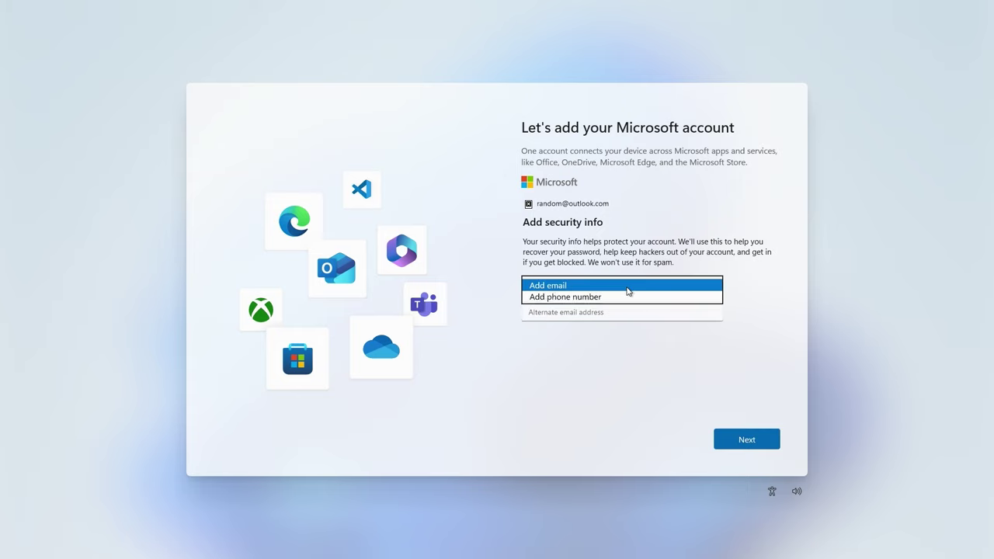
pyautogui.click(629, 286)
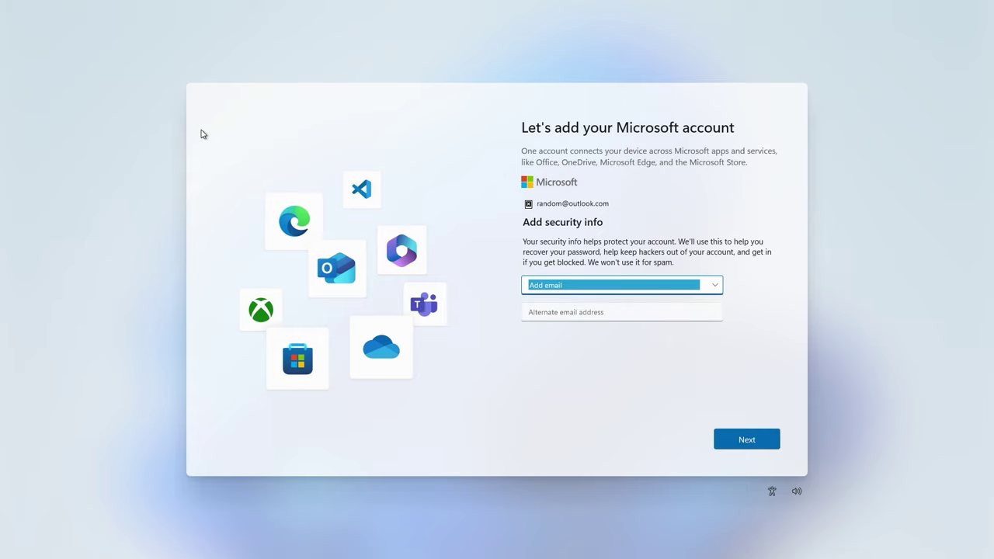
# Enter an alternate email address as security info.
pyautogui.click(562, 214)
pyautogui.click(739, 433)
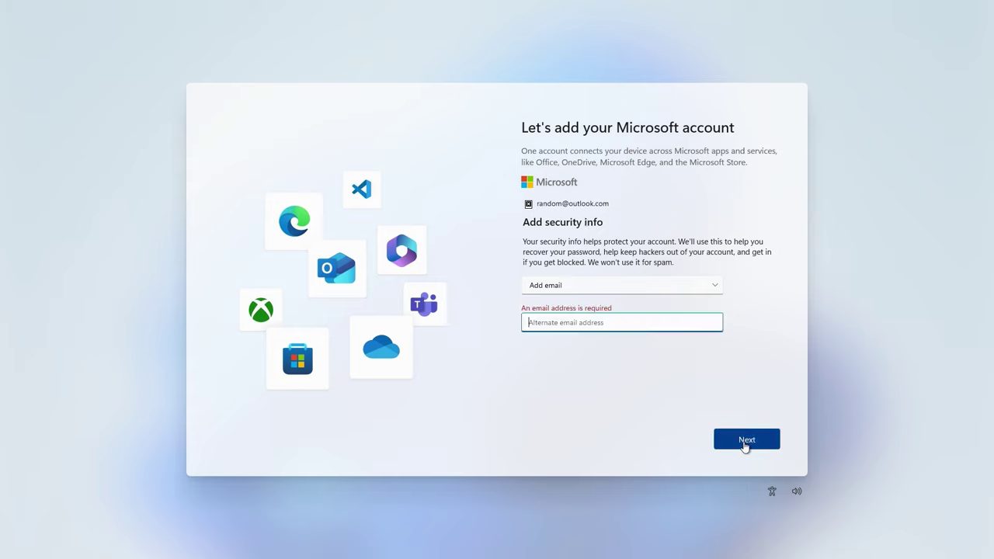
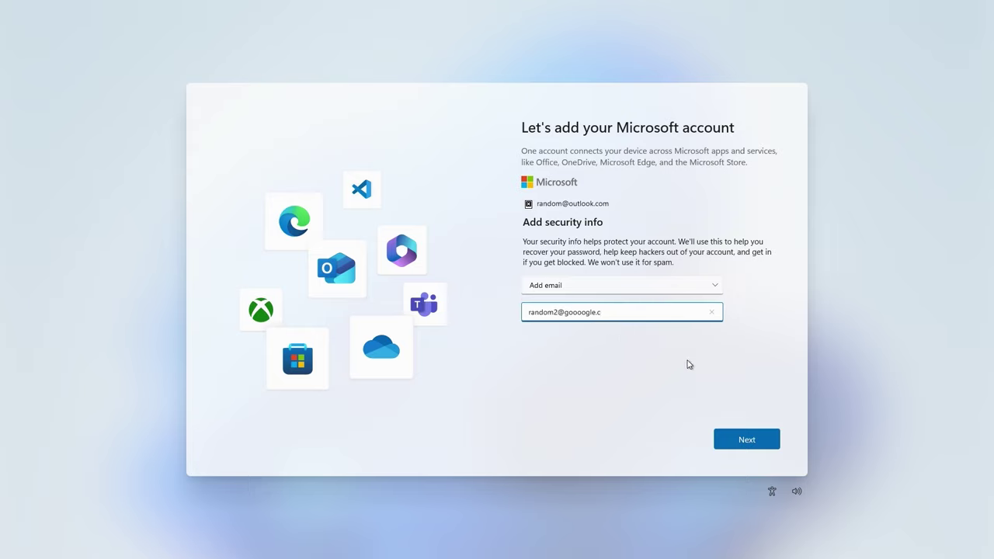
# Submit the alternate email and enter a name for the local account.
pyautogui.click(732, 440)
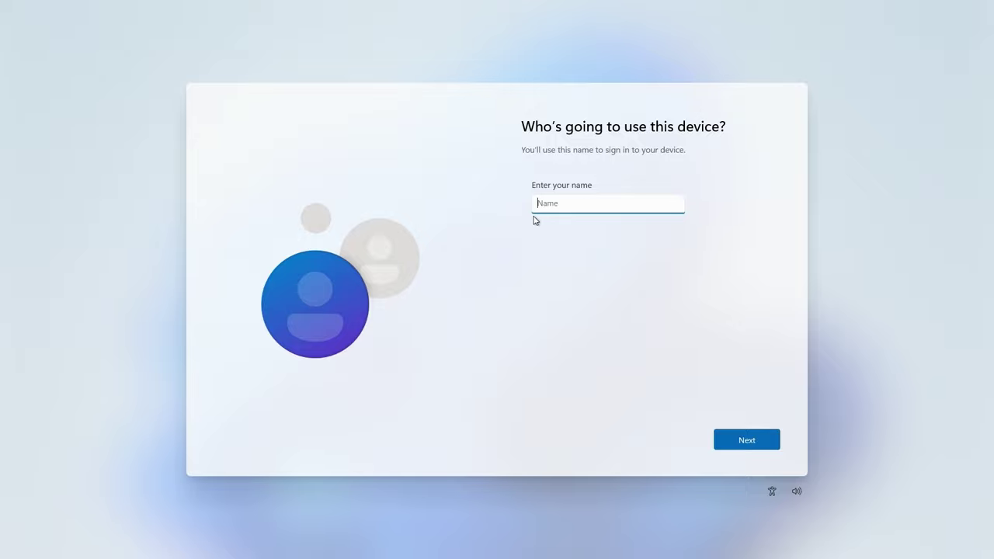
pyautogui.write('HashTagTnt')
pyautogui.click(720, 436)
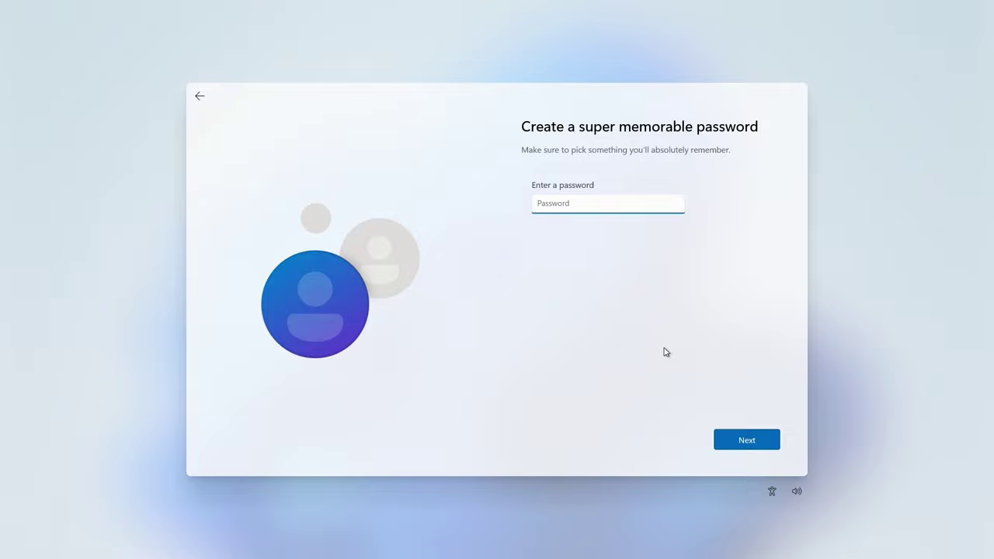
# Set the local account password and confirm it.
pyautogui.write('*******')
pyautogui.click(674, 204)
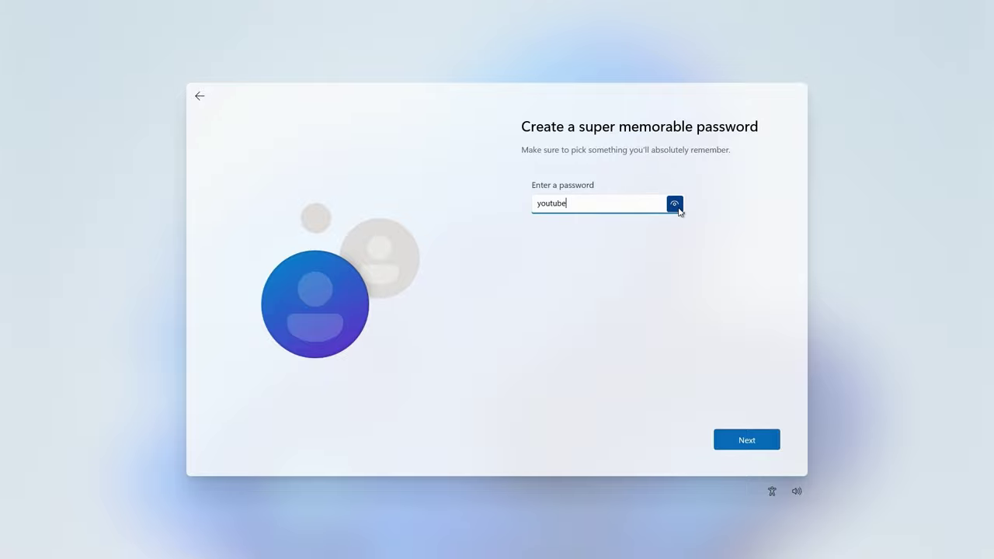
pyautogui.click(730, 443)
pyautogui.click(726, 440)
# Choose the first pet's name security question and type its answer.
pyautogui.click(603, 219)
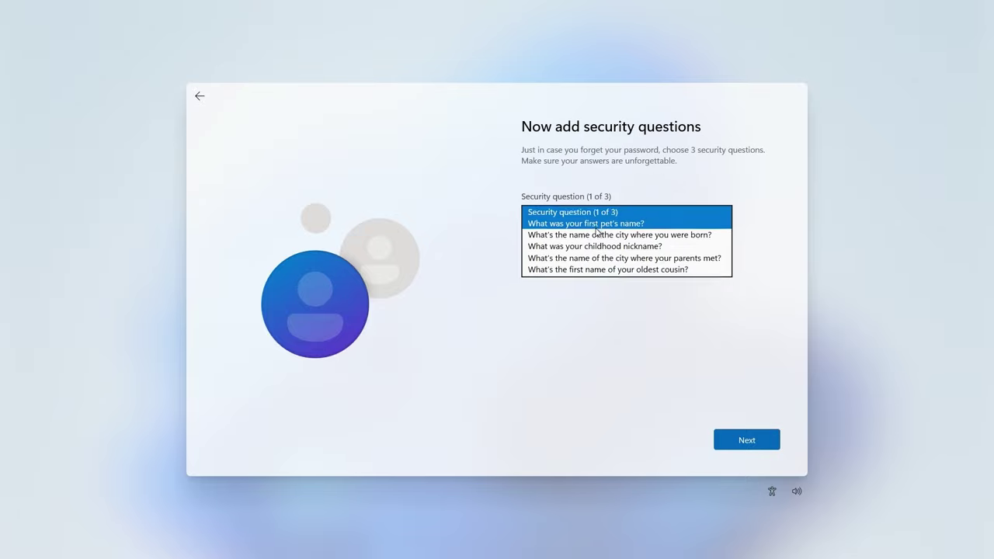
pyautogui.click(594, 226)
pyautogui.click(591, 241)
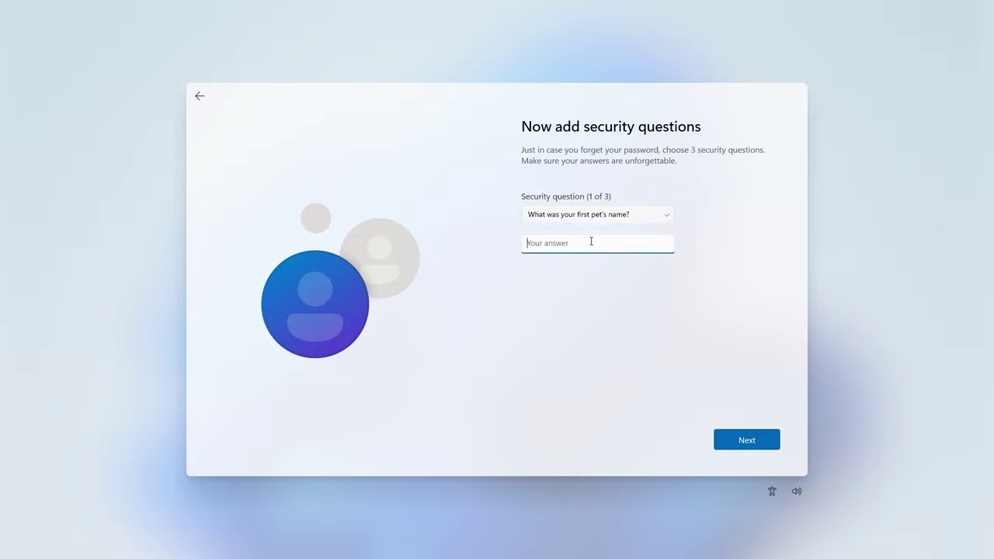
# Check in Settings that the Ethernet adapters are not connected, then close Settings and the command prompt.
pyautogui.hotkey('shift', 'F10')
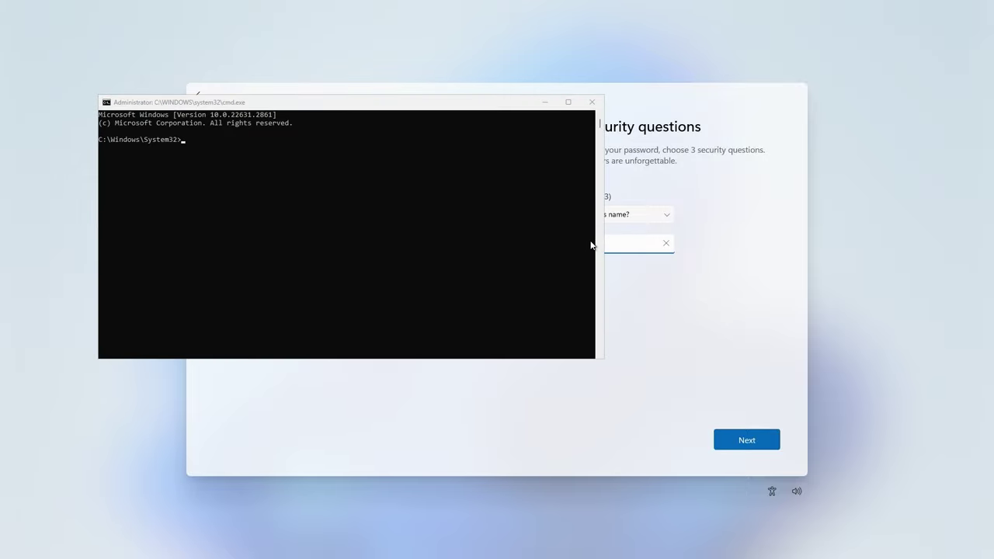
pyautogui.press('super+r')
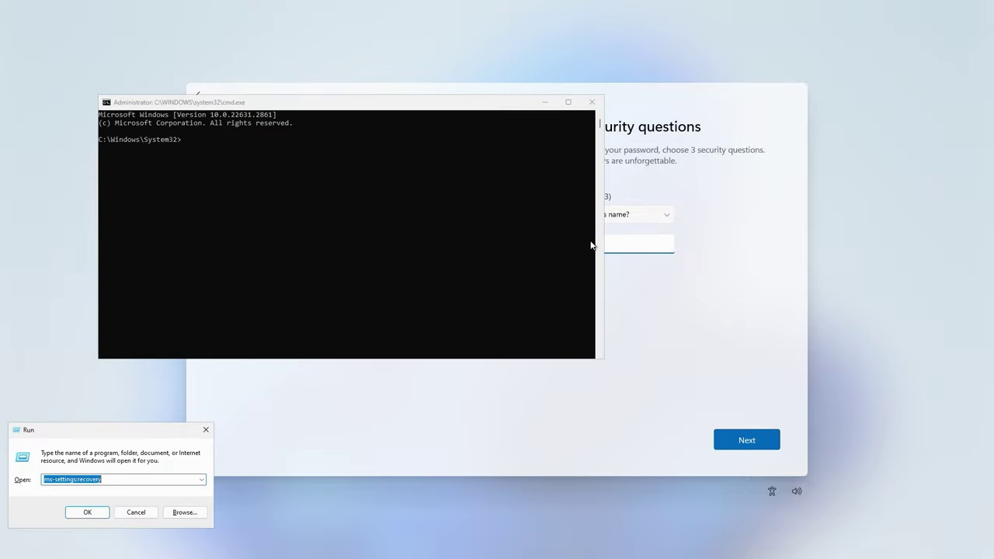
pyautogui.click(86, 511)
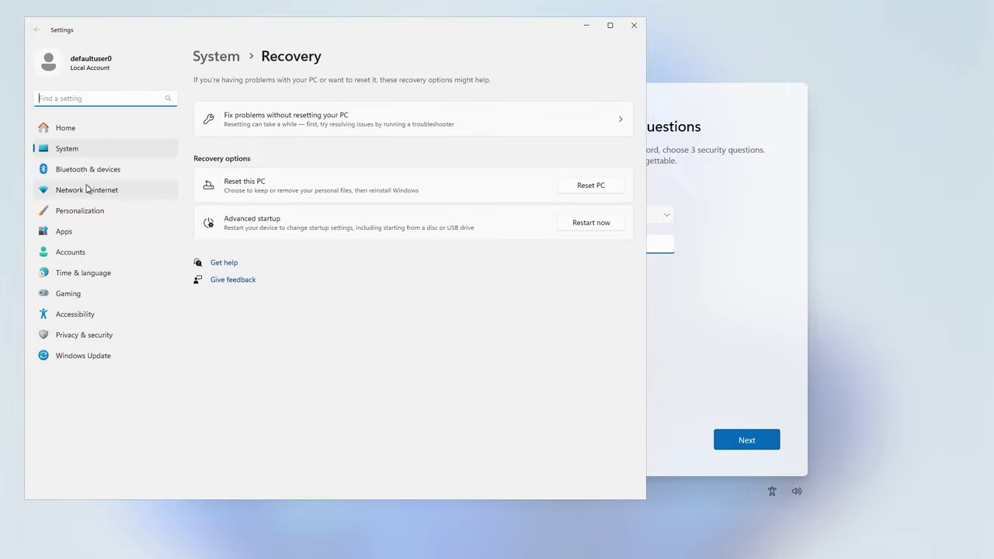
pyautogui.click(88, 190)
pyautogui.click(90, 177)
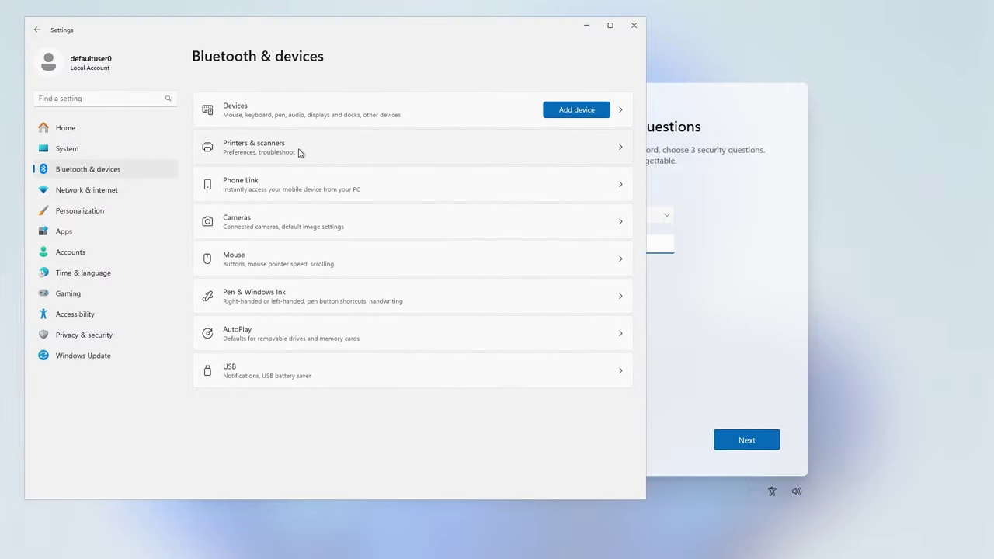
pyautogui.click(108, 196)
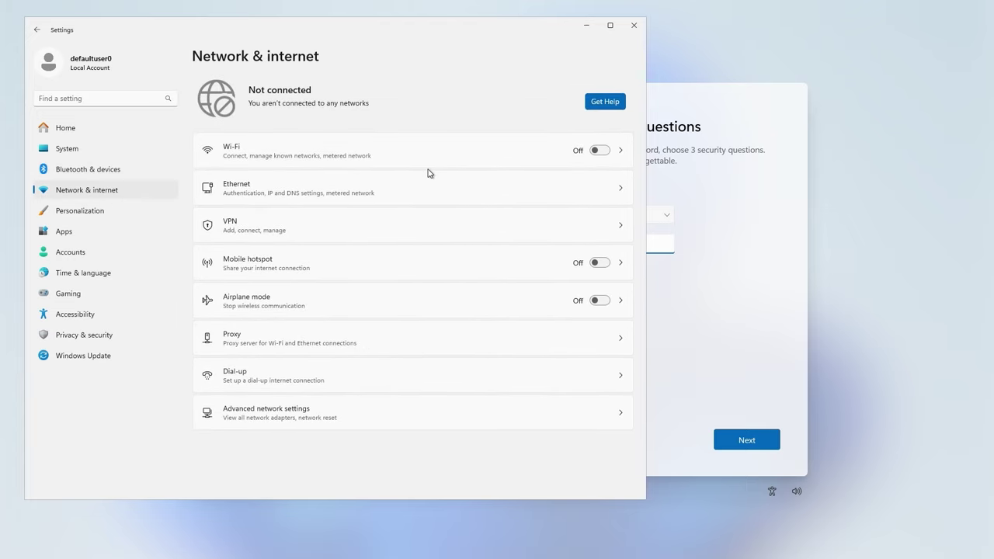
pyautogui.click(289, 199)
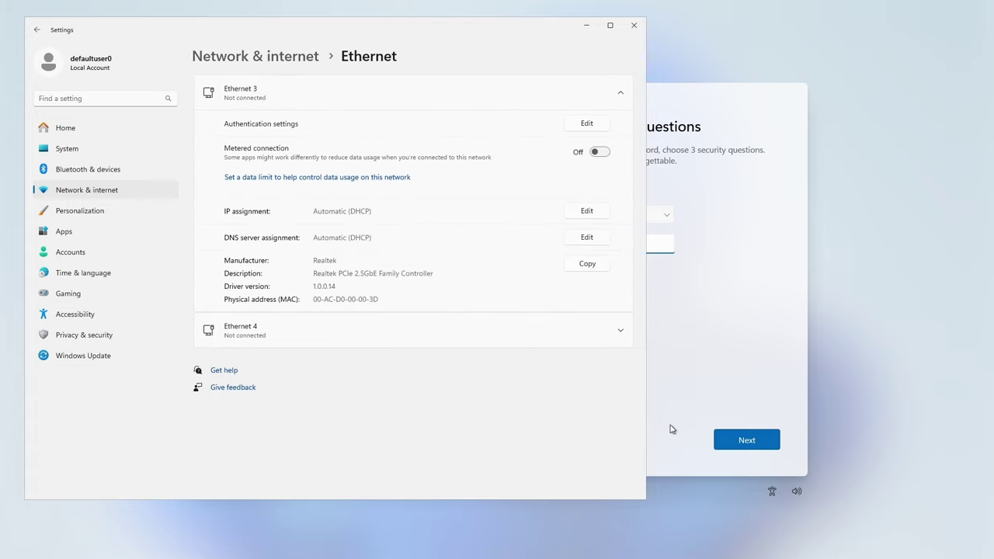
pyautogui.click(633, 25)
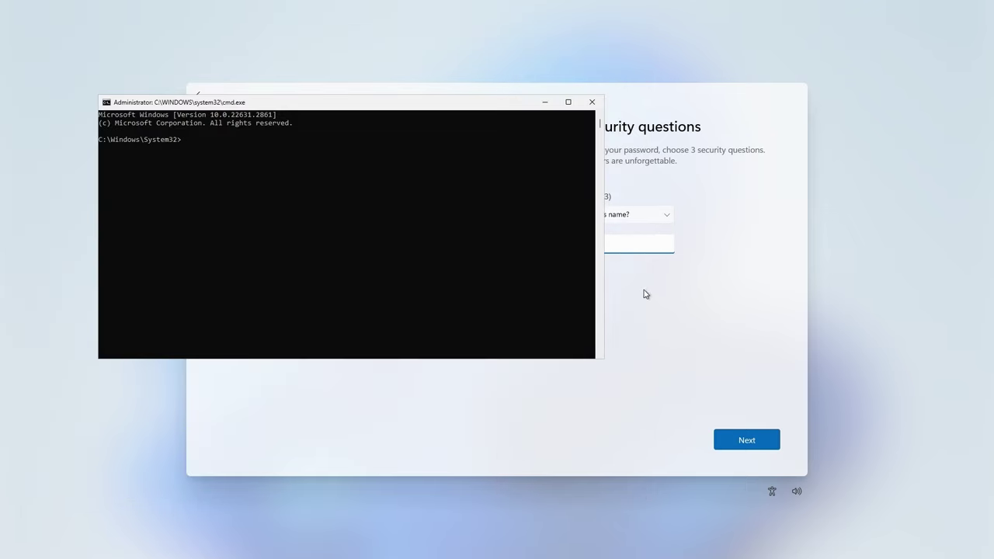
pyautogui.click(592, 102)
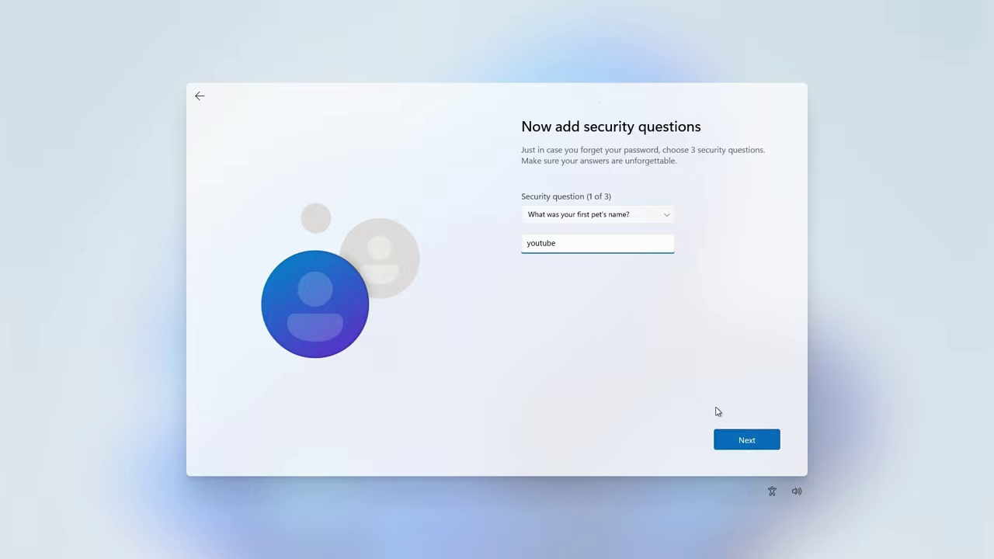
# Choose the childhood nickname question as question two and answer it.
pyautogui.click(734, 437)
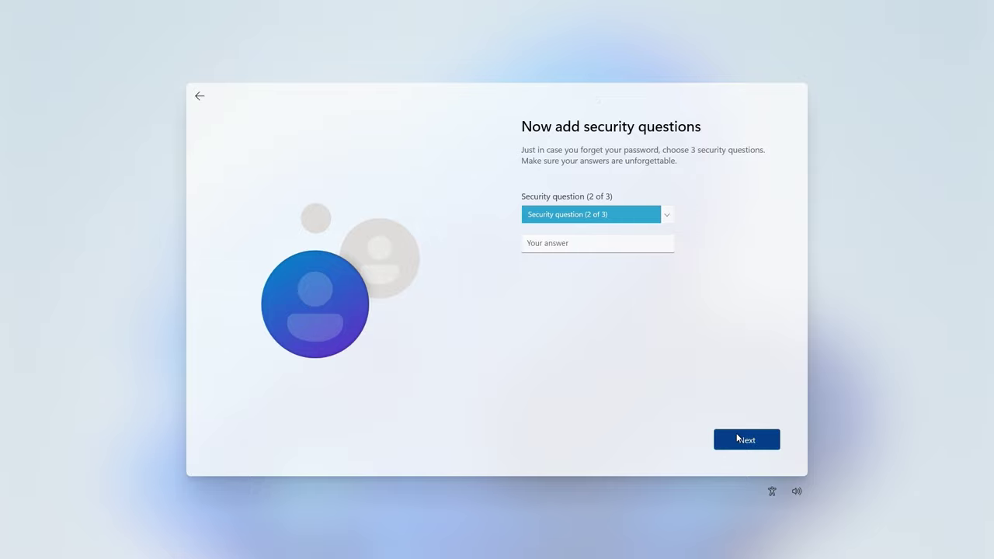
pyautogui.click(602, 219)
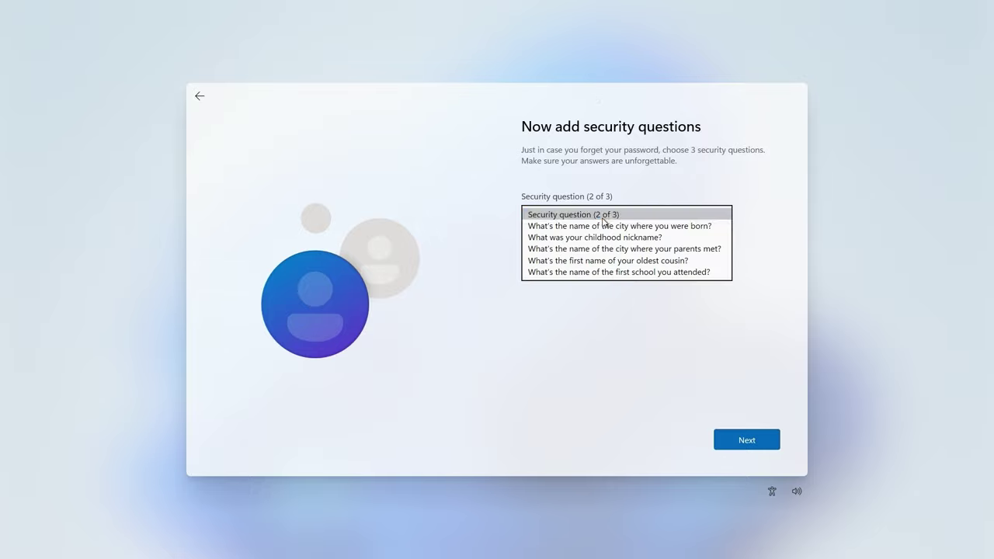
pyautogui.click(603, 217)
pyautogui.click(599, 223)
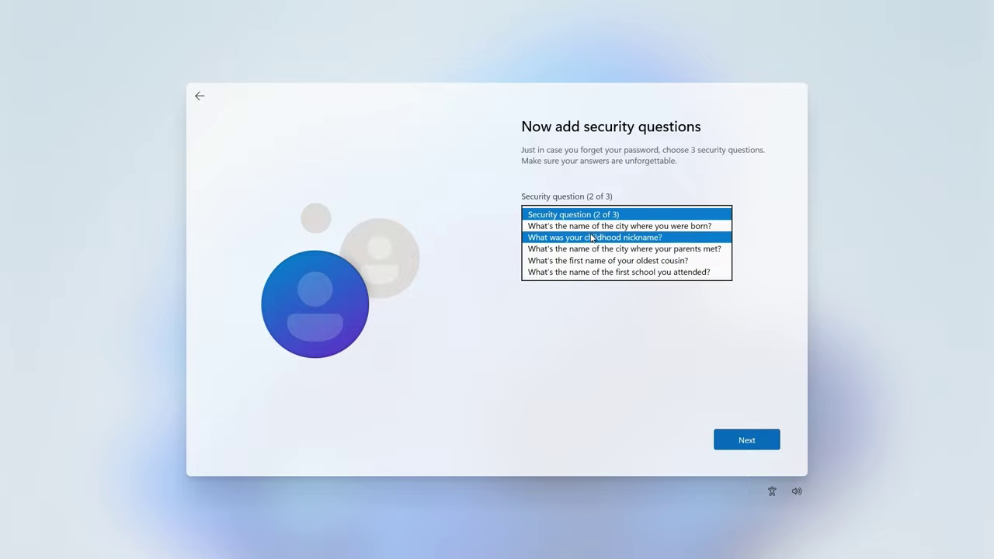
pyautogui.click(588, 235)
pyautogui.click(576, 244)
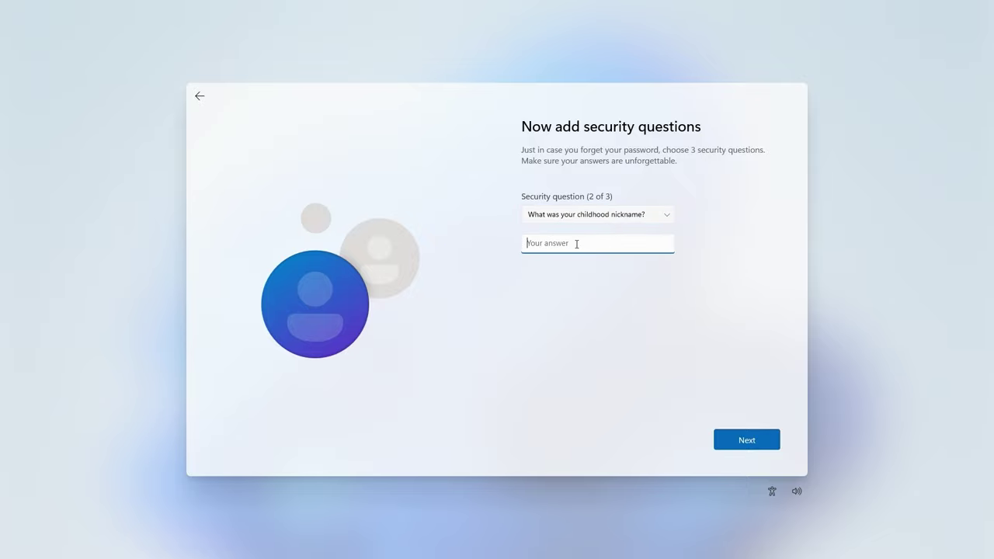
pyautogui.press('Return')
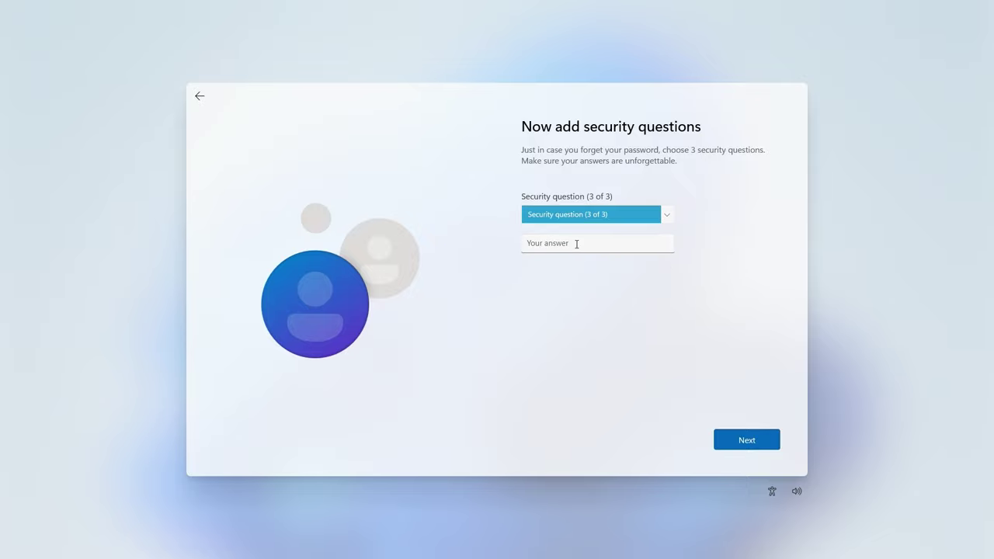
# Pick the birth-city question for question three, answer it, and submit all three.
pyautogui.press('Down')
pyautogui.click(576, 244)
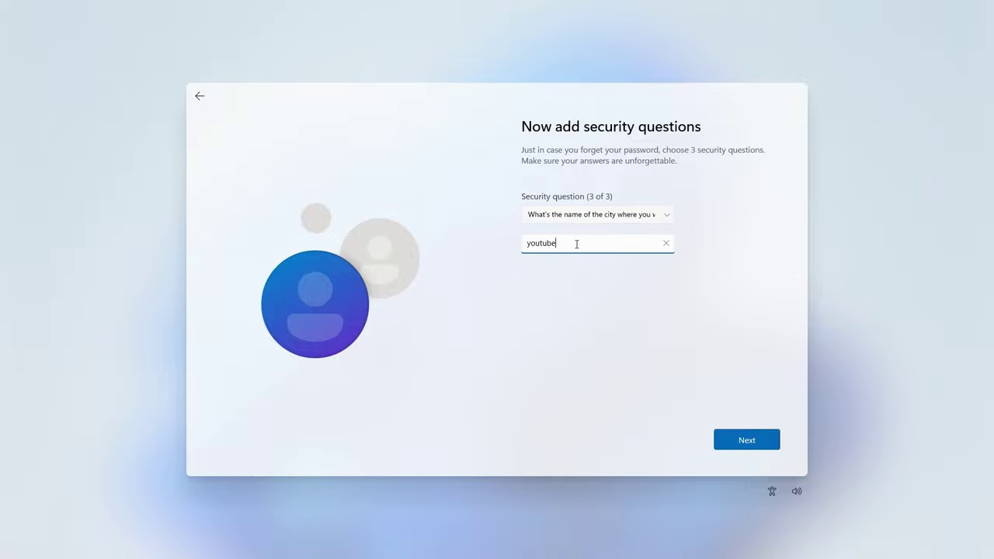
pyautogui.press('Return')
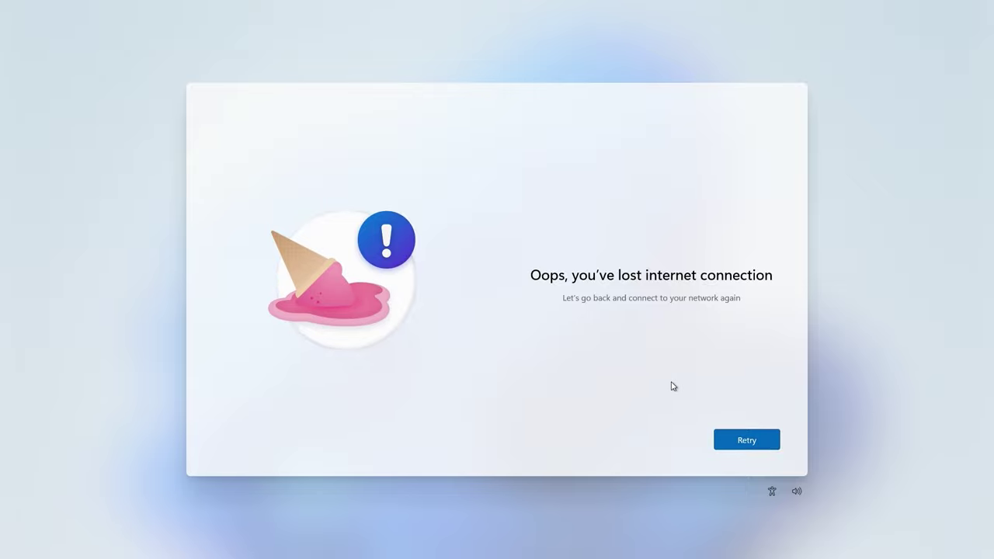
# Retry the lost connection and continue to the network connection page.
pyautogui.click(746, 441)
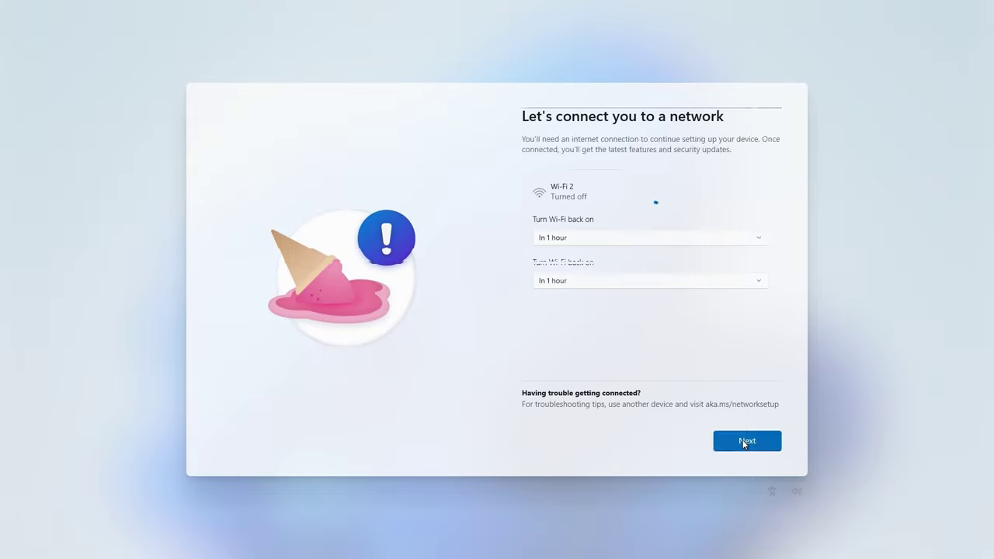
pyautogui.click(745, 441)
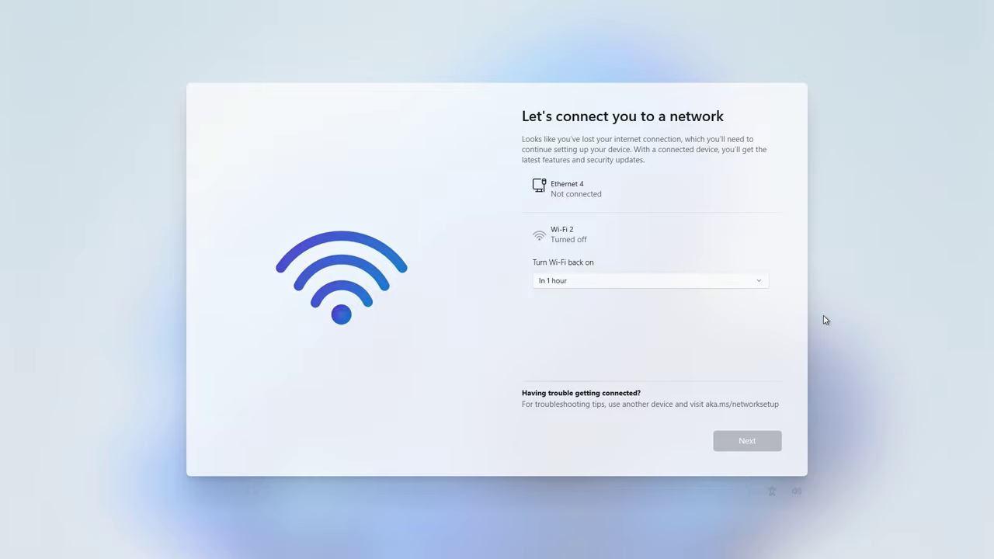
# Turn Wi-Fi on in Settings, reached through Shift+F10 and the ms-settings:recovery Run command.
pyautogui.hotkey('shift', 'F10')
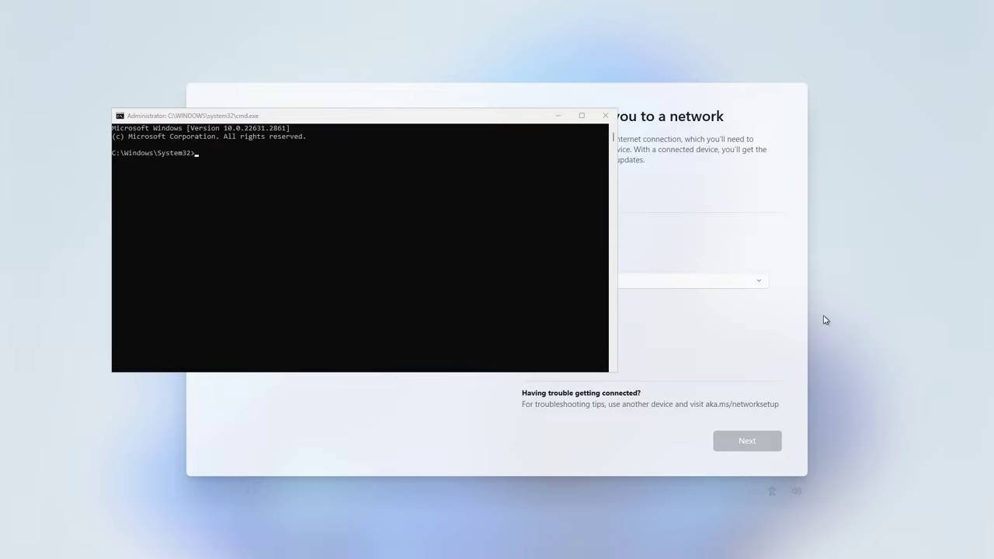
pyautogui.press('super+r')
pyautogui.press('Return')
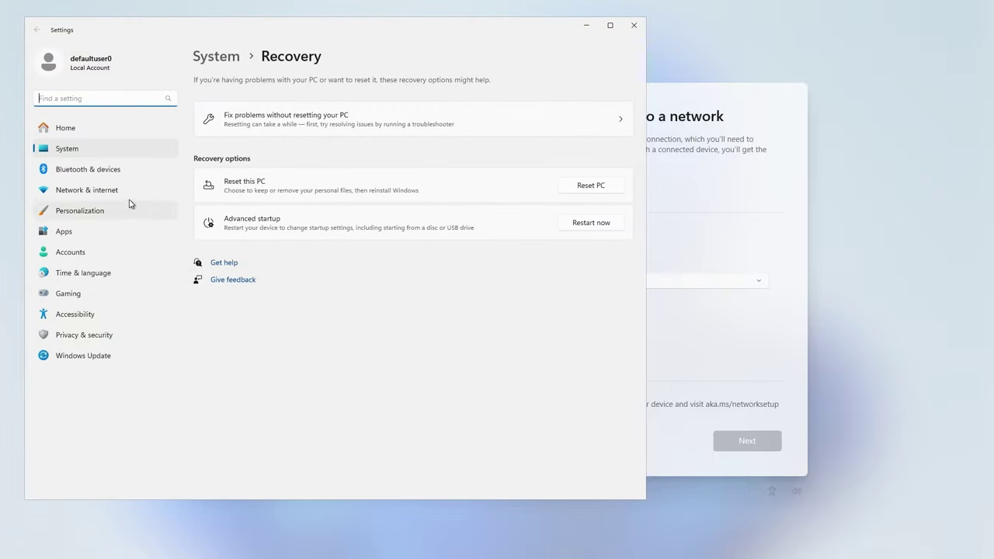
pyautogui.click(85, 190)
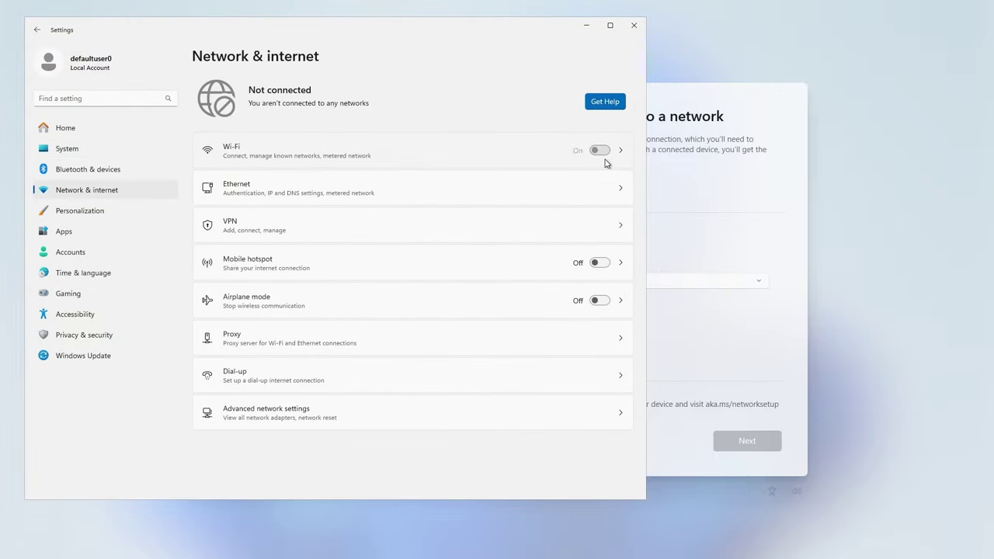
pyautogui.click(606, 156)
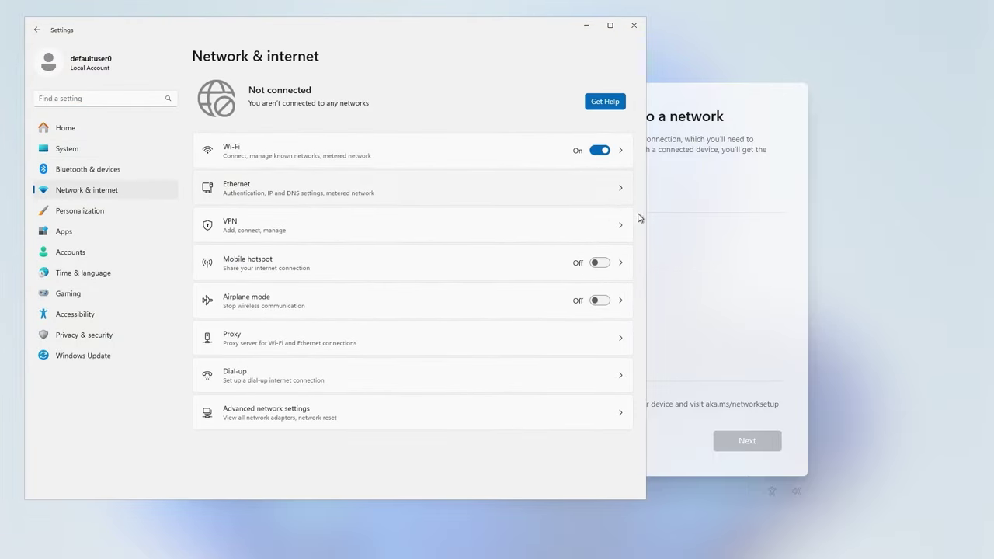
# Connect setup to the HashTag network and continue to the privacy page.
pyautogui.click(781, 183)
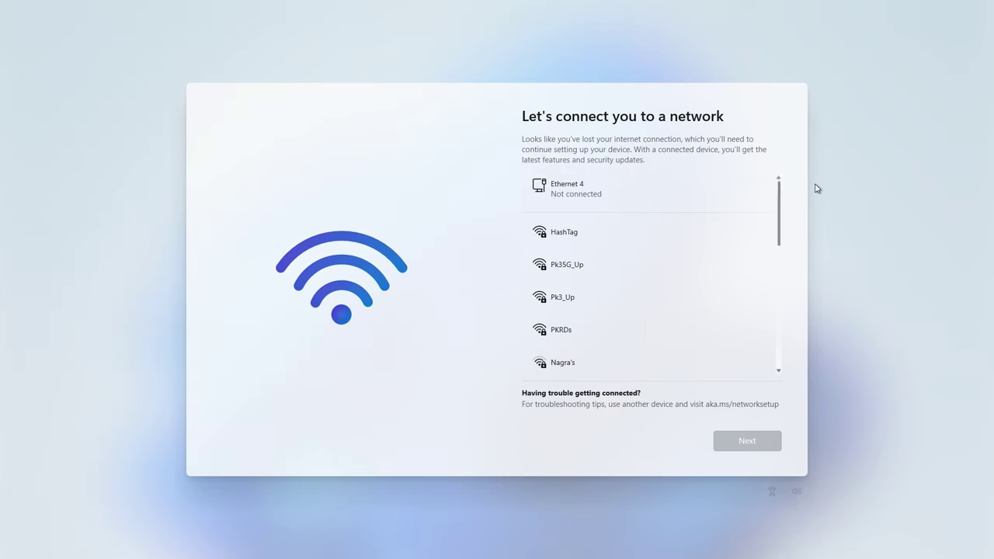
pyautogui.click(597, 238)
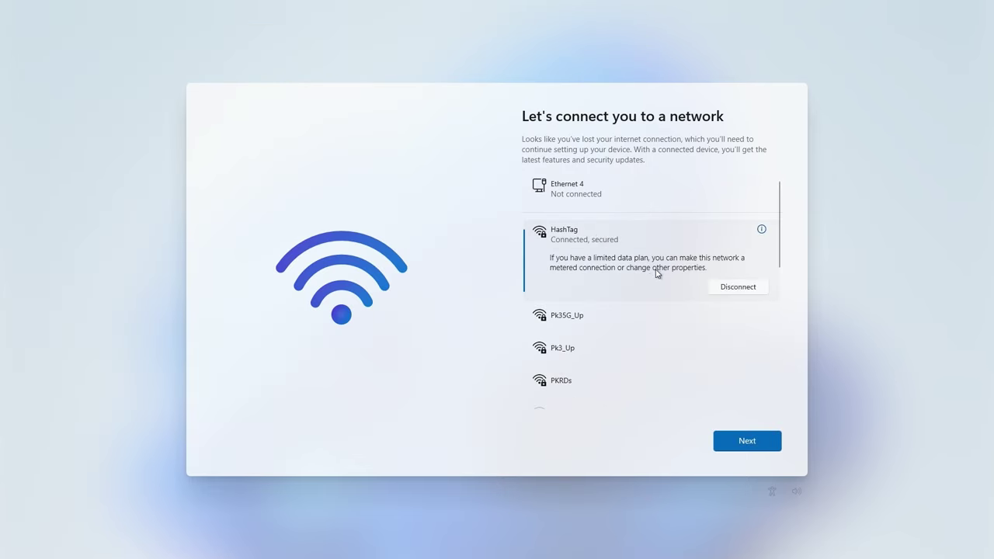
pyautogui.click(743, 440)
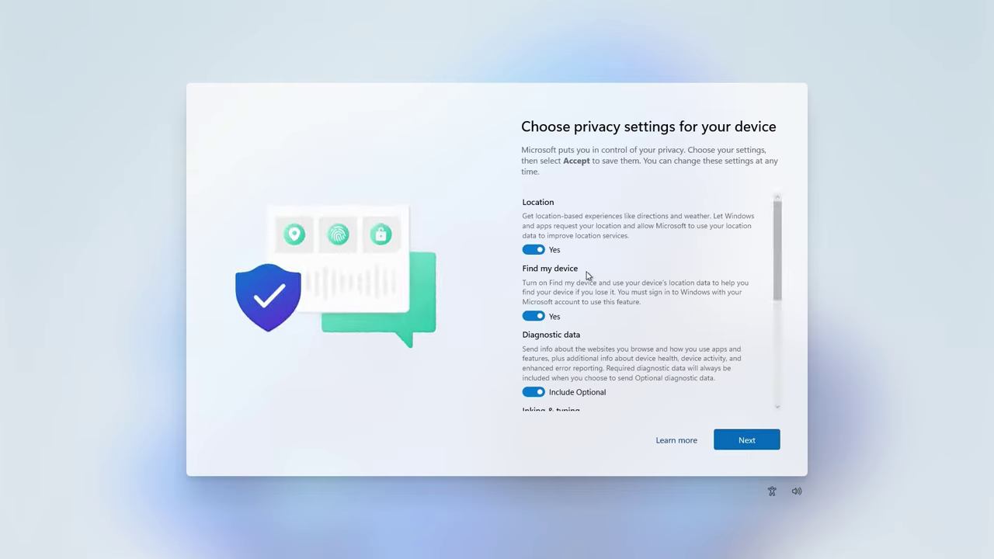
# Switch off Location and Find my device, and set Diagnostic data to Required only.
pyautogui.scroll(-3, 589, 276)
pyautogui.scroll(-4, 588, 276)
pyautogui.scroll(7, 588, 275)
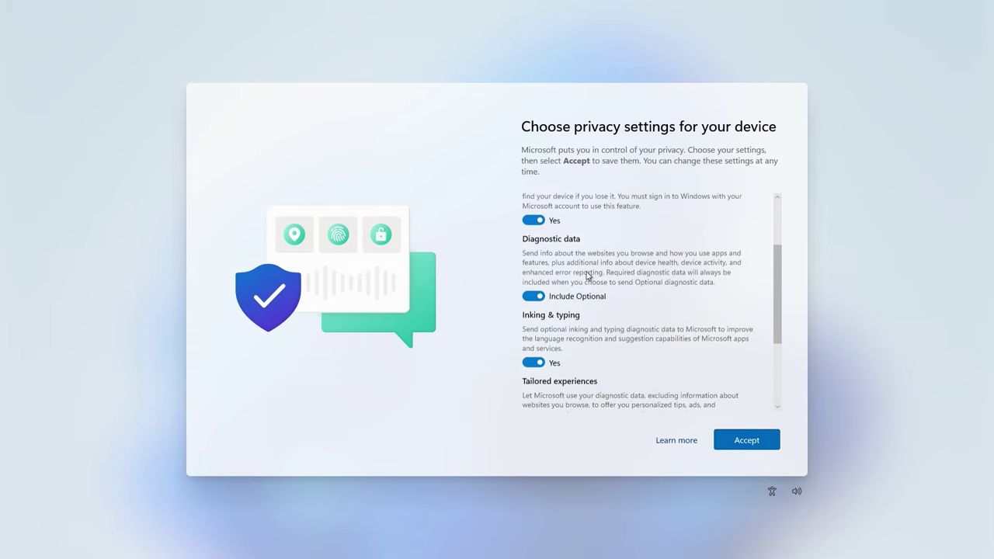
pyautogui.click(534, 249)
pyautogui.click(542, 309)
pyautogui.click(533, 373)
# Turn Wi-Fi off again in Settings, then close Settings and the command prompt.
pyautogui.scroll(-5, 598, 362)
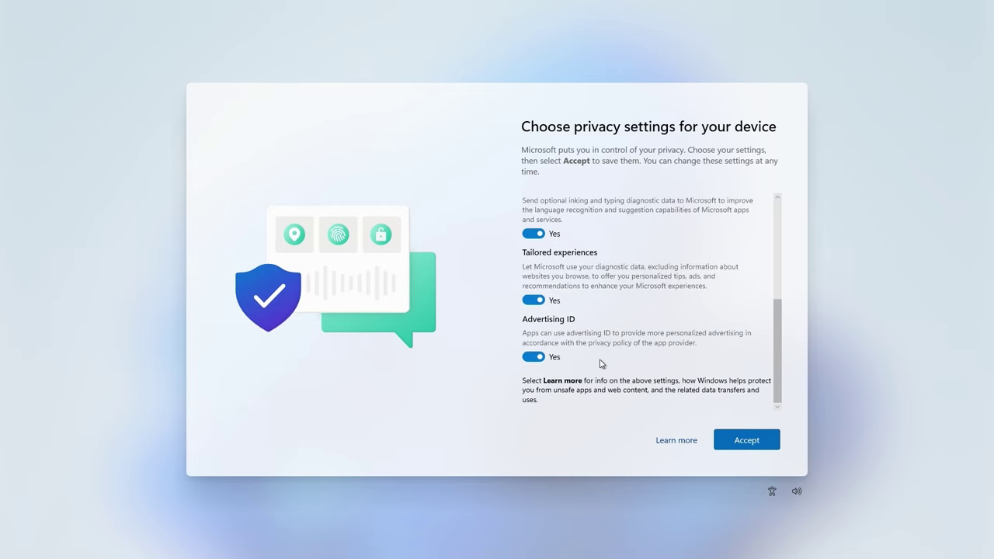
pyautogui.hotkey('shift', 'F10')
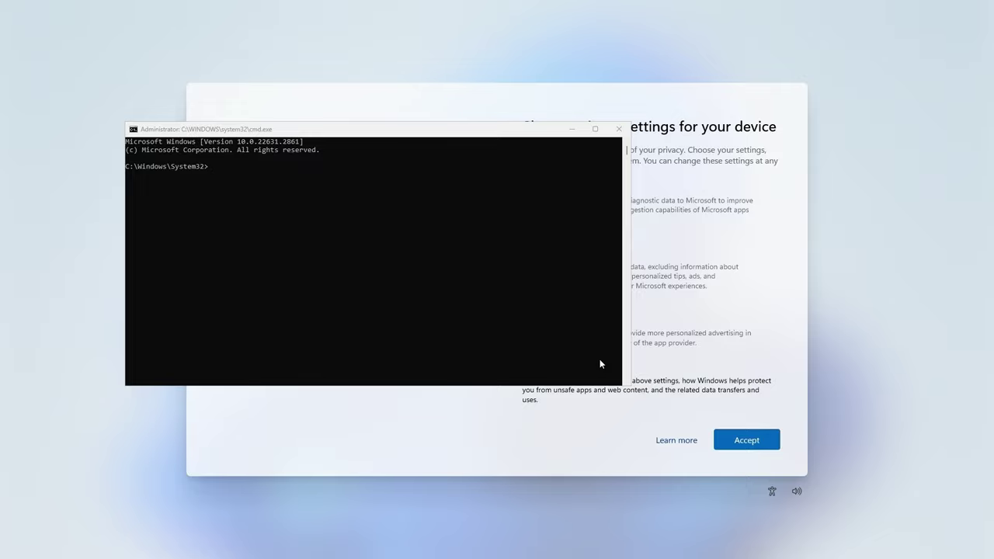
pyautogui.press('super+r')
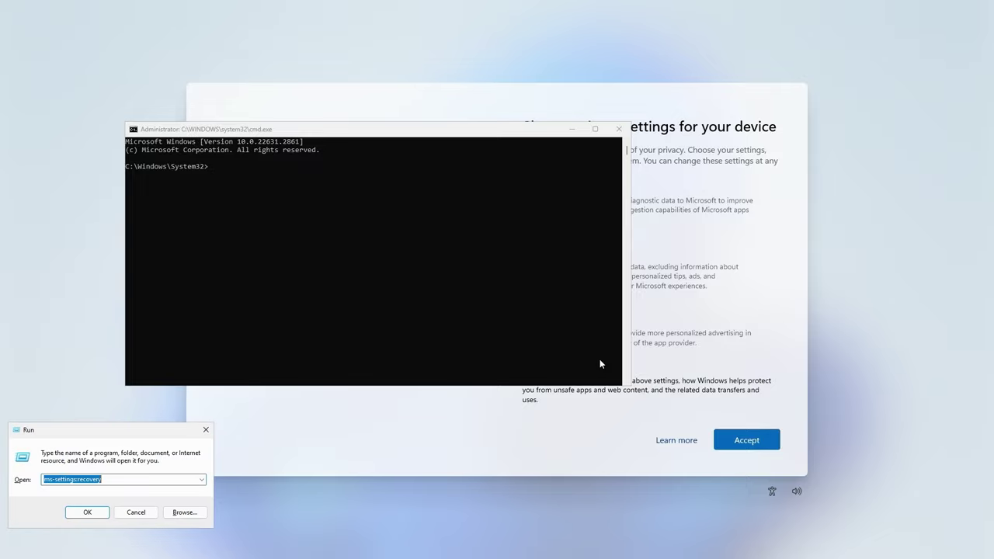
pyautogui.press('Return')
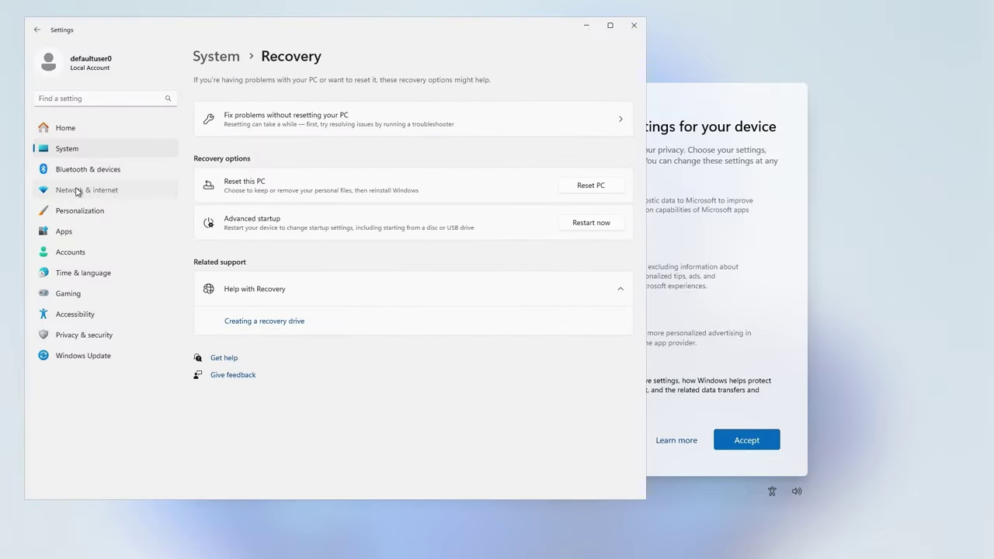
pyautogui.click(78, 189)
pyautogui.click(597, 153)
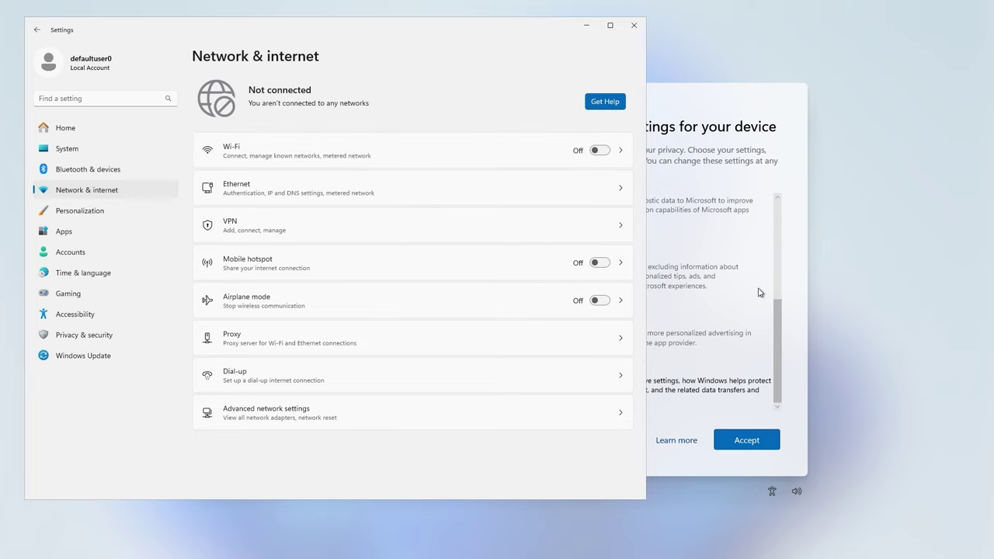
pyautogui.click(635, 28)
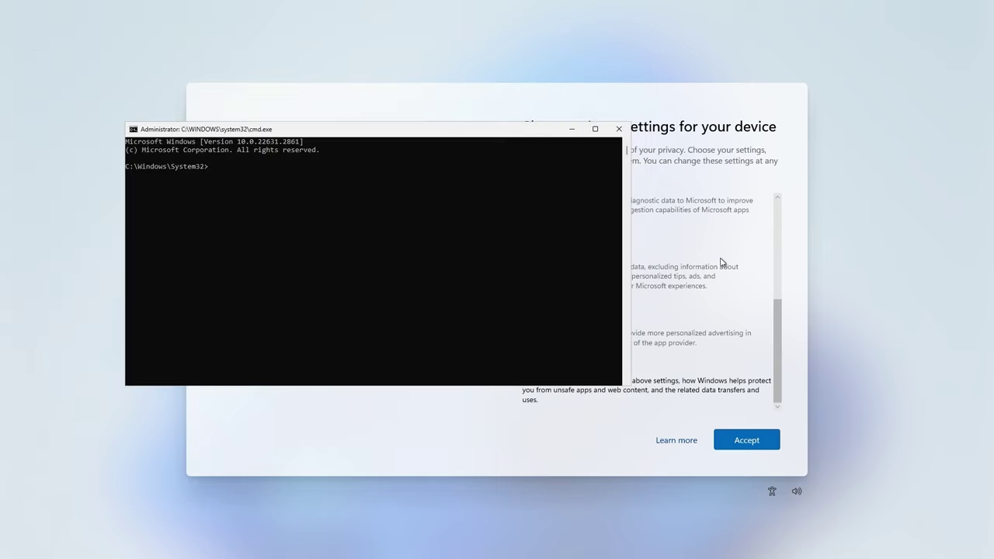
pyautogui.click(621, 131)
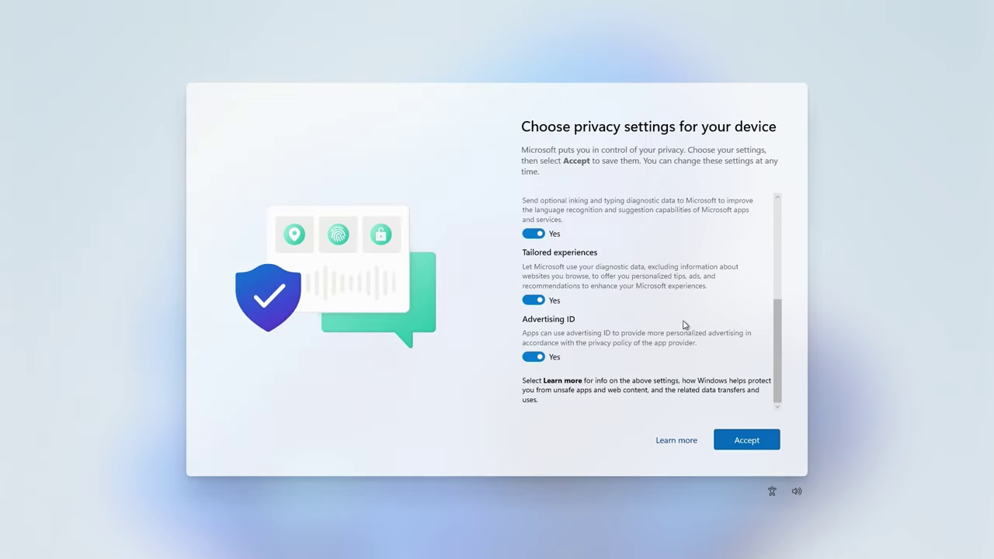
# Switch off Tailored experiences, Inking & typing, and the Advertising ID.
pyautogui.click(535, 300)
pyautogui.click(544, 241)
pyautogui.click(536, 356)
pyautogui.scroll(5, 647, 304)
pyautogui.scroll(-5, 650, 305)
pyautogui.scroll(10, 650, 305)
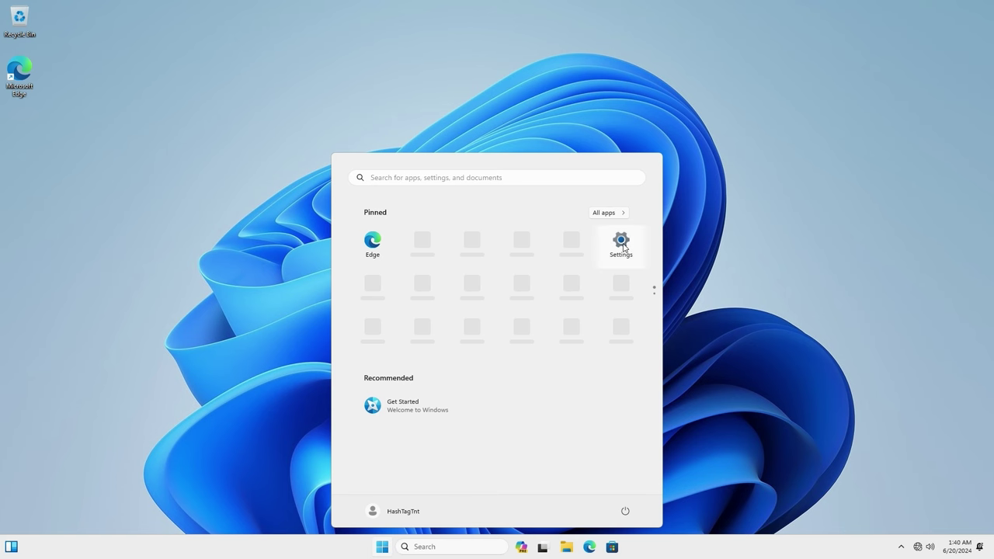
# Find 'about' in Settings and confirm the edition reads Windows 11 Home, version 23H2.
pyautogui.click(621, 242)
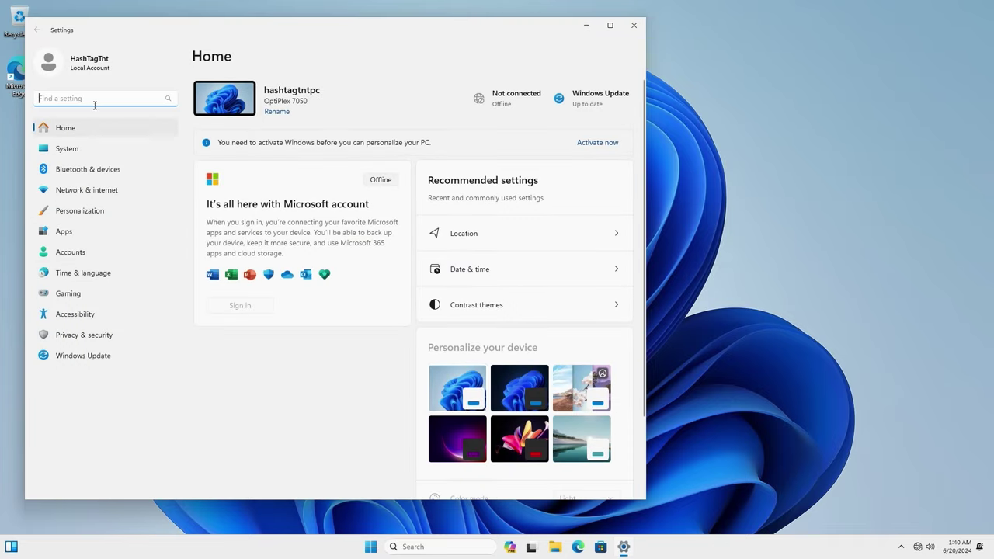
pyautogui.click(77, 150)
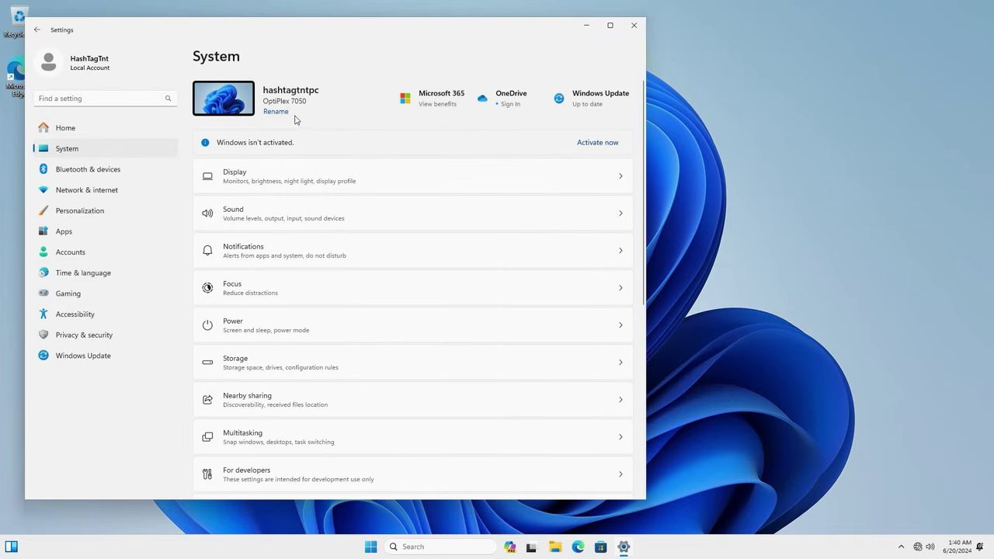
pyautogui.click(78, 102)
pyautogui.write('about')
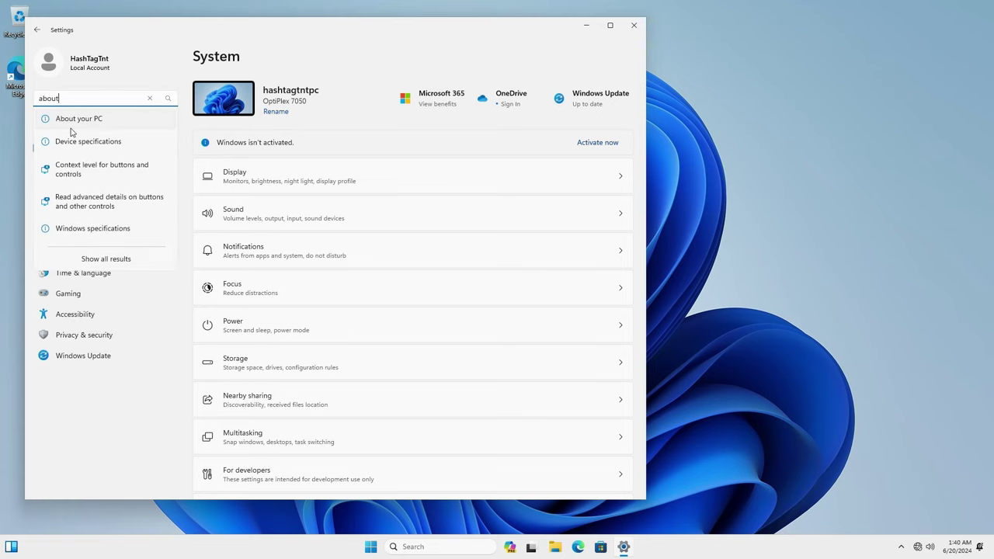
pyautogui.click(71, 129)
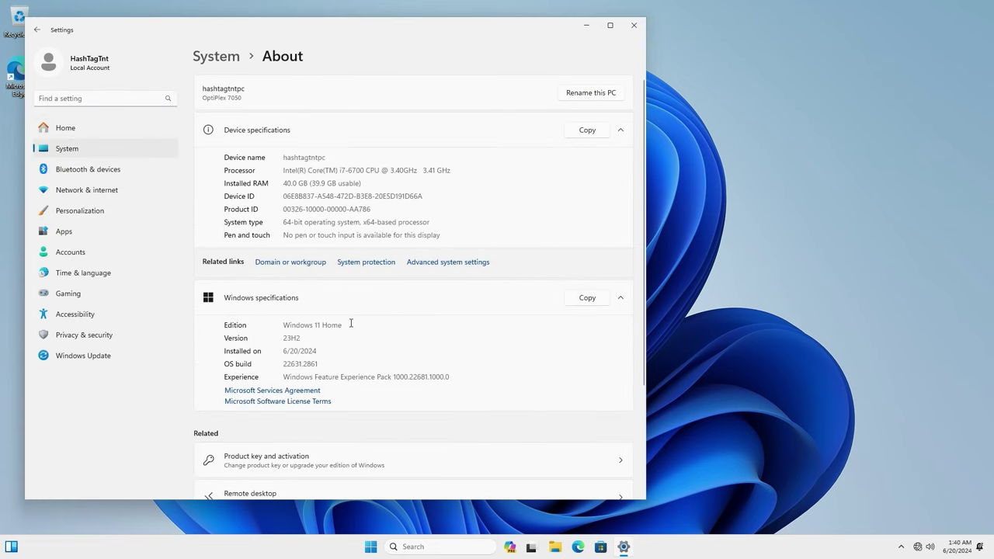
pyautogui.moveTo(350, 323); pyautogui.dragTo(318, 325)
pyautogui.click(346, 360)
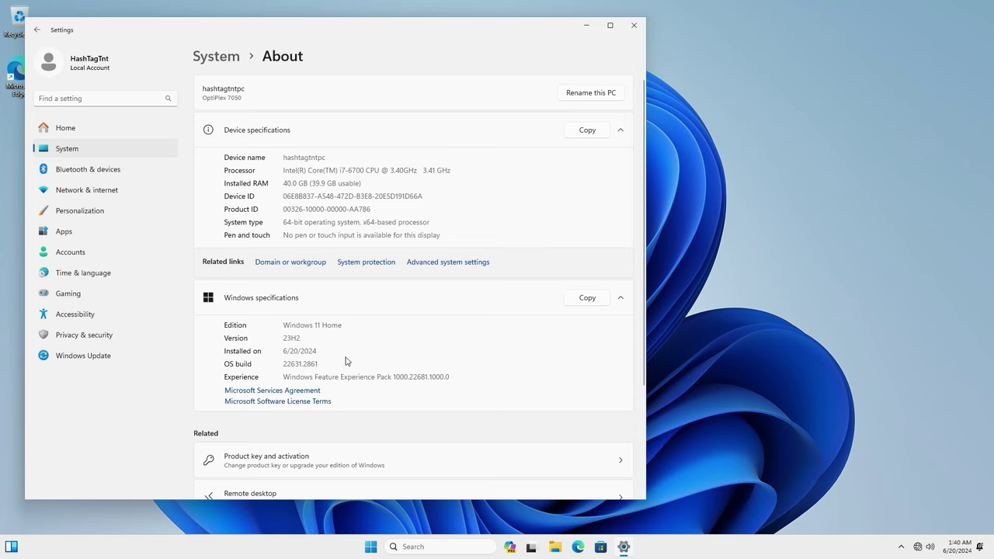
pyautogui.doubleClick(305, 158)
# Close Settings, then enable Wi-Fi from Quick Settings and check the HashTag network list.
pyautogui.click(634, 26)
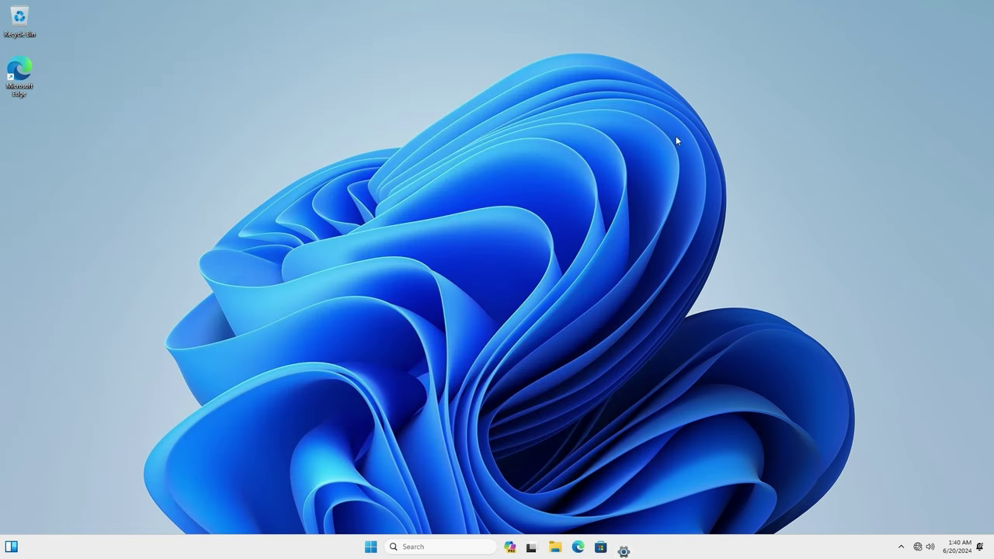
pyautogui.click(917, 550)
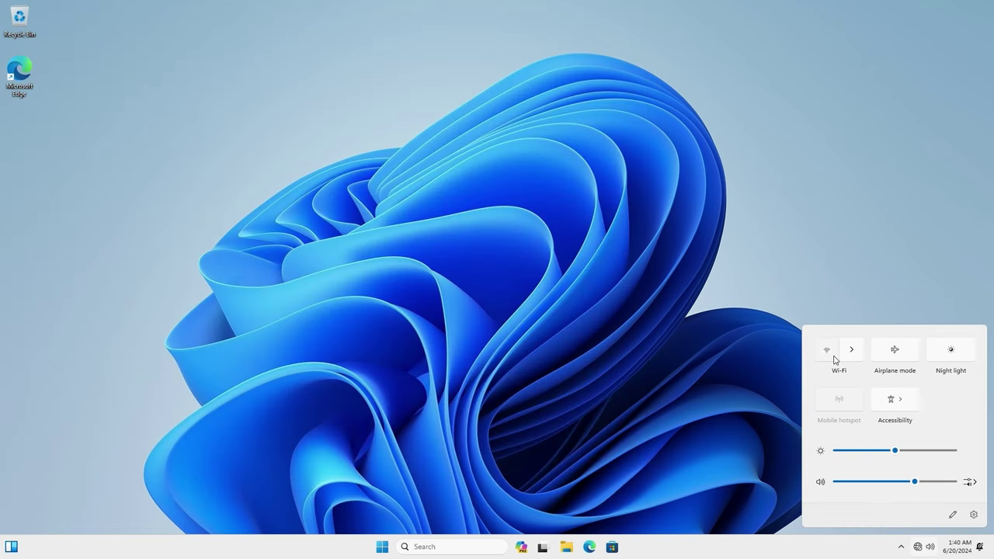
pyautogui.click(827, 351)
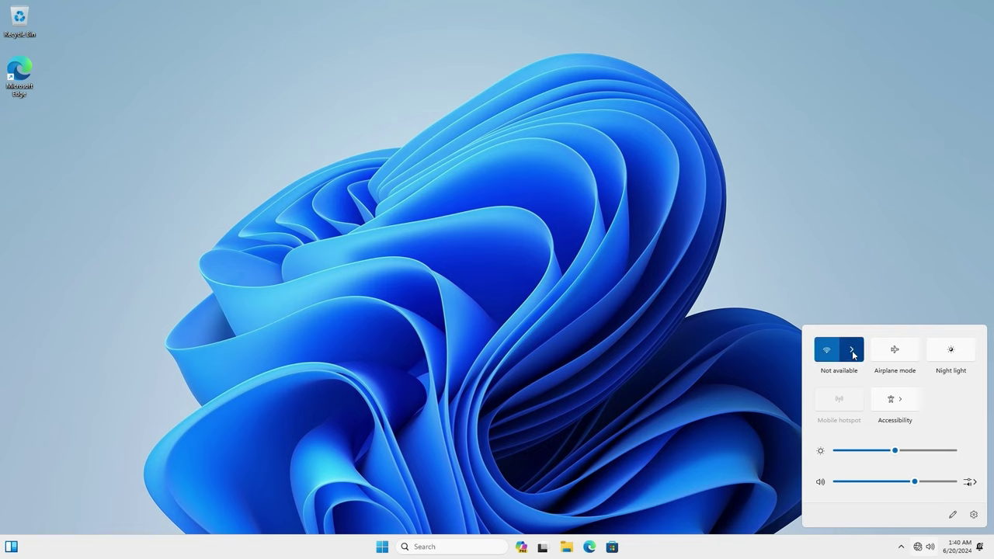
pyautogui.click(852, 351)
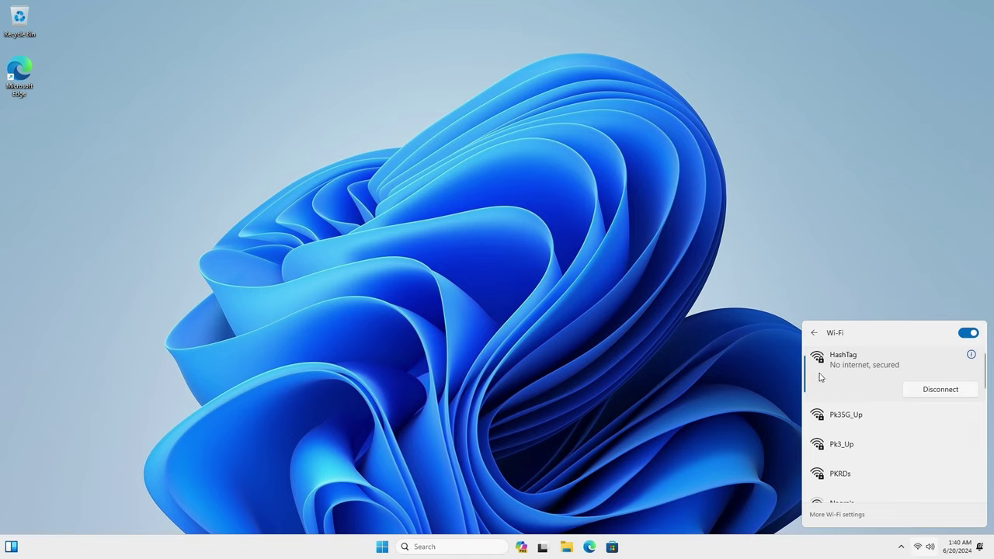
pyautogui.click(280, 362)
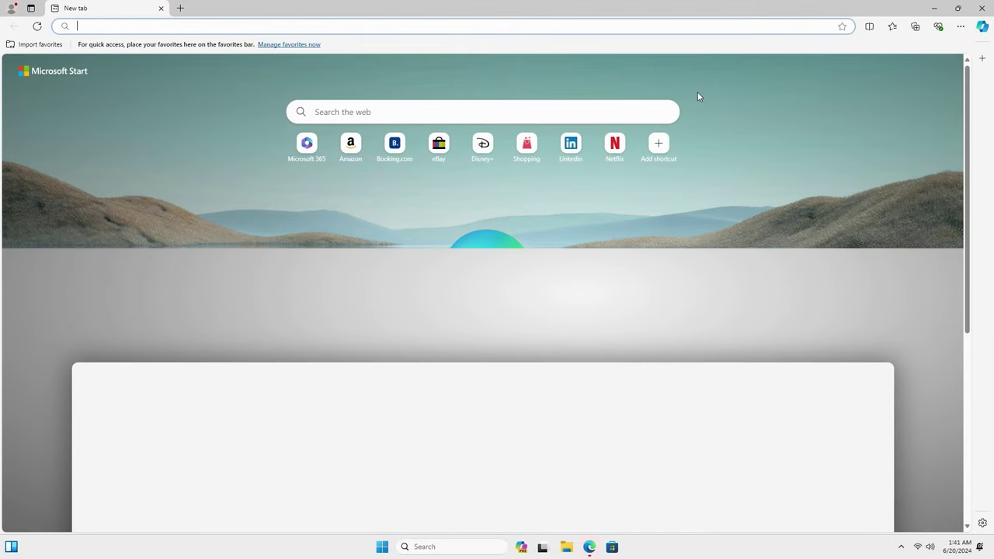
# Load eBay from Edge's new tab page to test the connection, then close Edge.
pyautogui.click(446, 145)
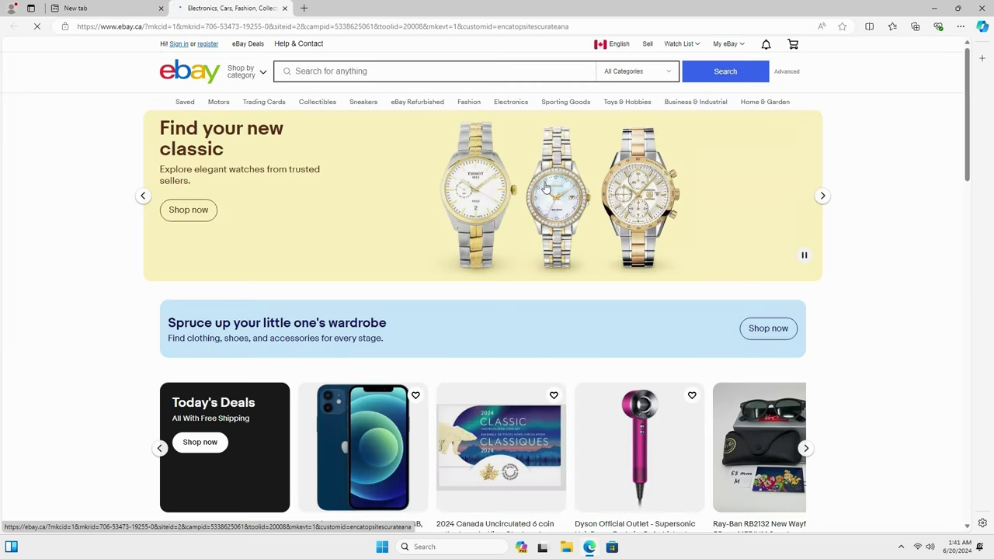
pyautogui.click(981, 8)
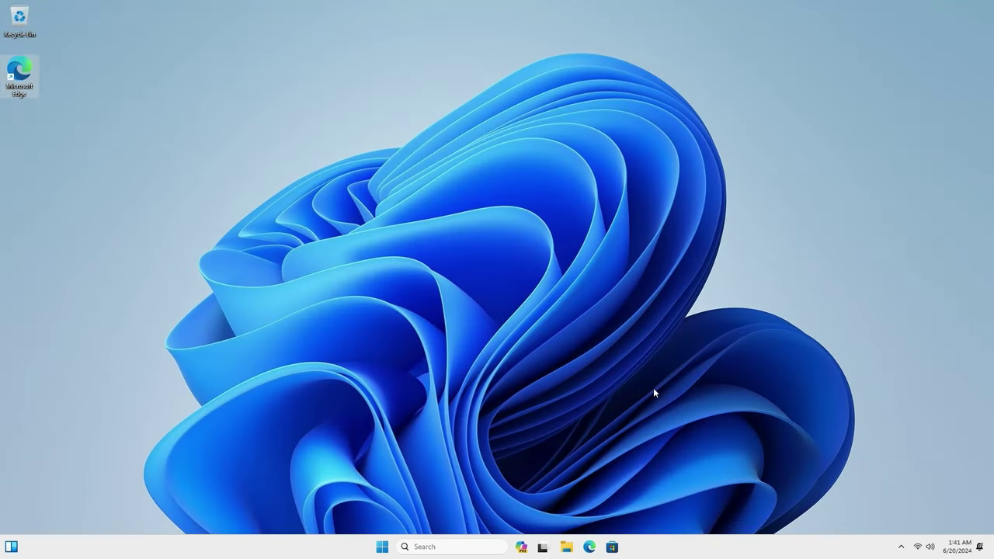
# Launch Settings from Start and navigate to Accounts › Other users.
pyautogui.click(380, 548)
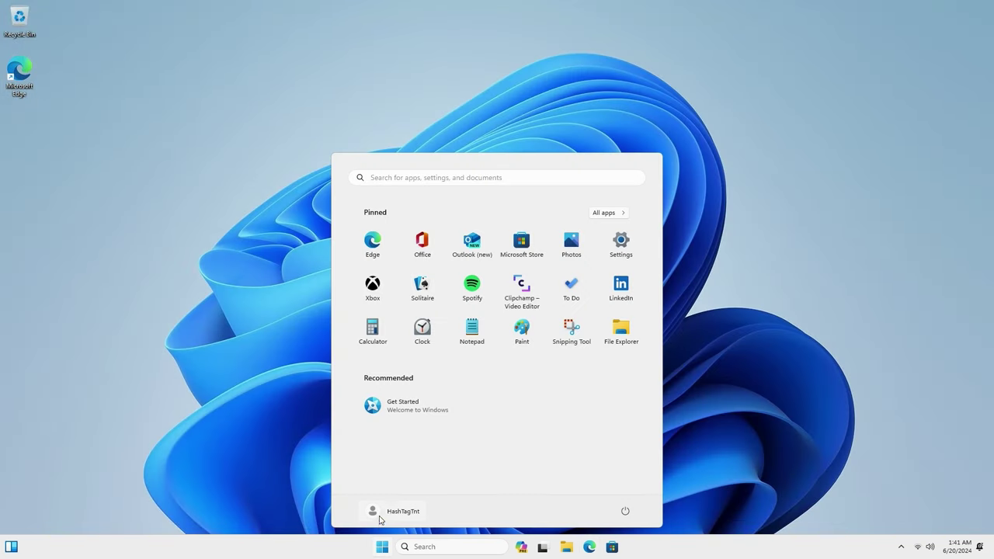
pyautogui.click(620, 242)
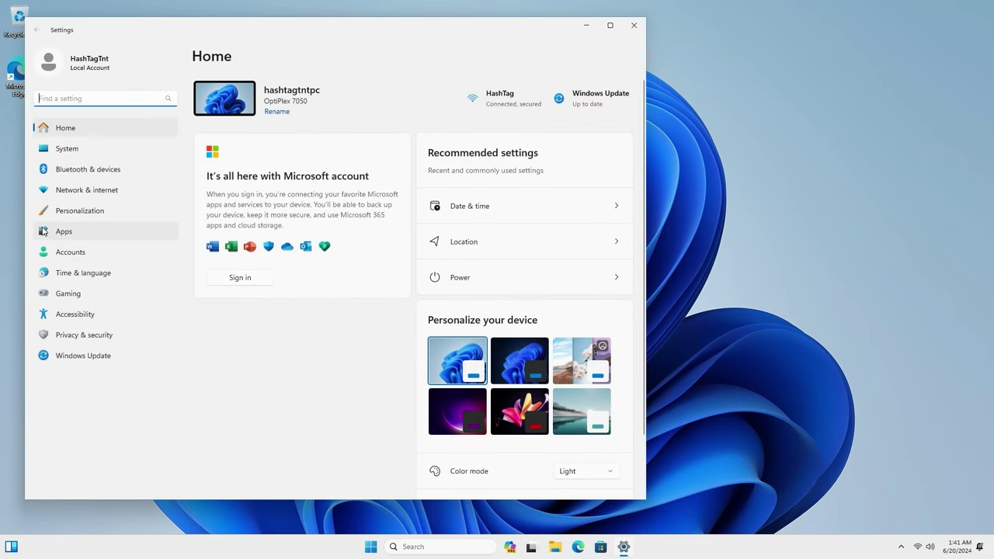
pyautogui.click(63, 247)
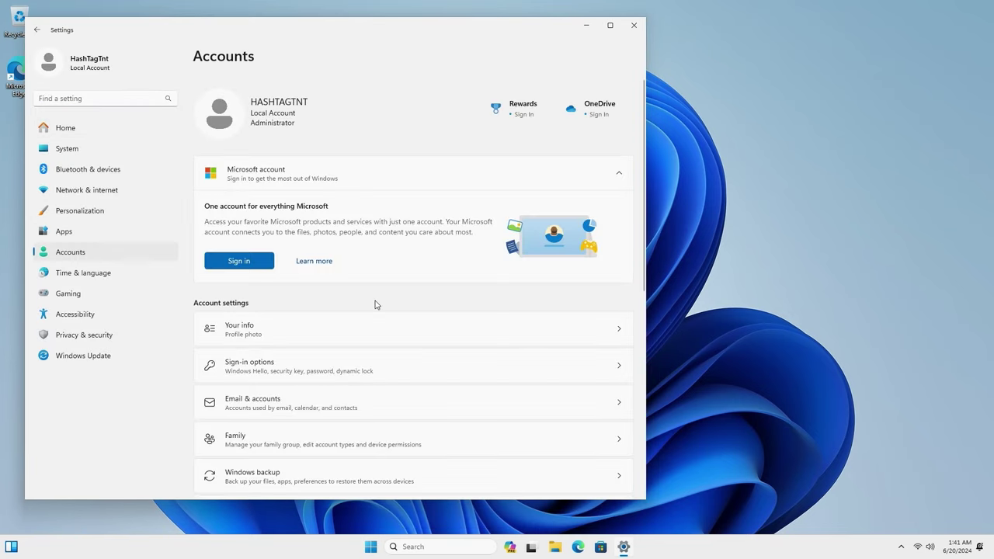
pyautogui.scroll(-2, 375, 304)
pyautogui.scroll(3, 375, 304)
pyautogui.scroll(-3, 377, 336)
pyautogui.scroll(3, 403, 310)
pyautogui.scroll(-5, 349, 410)
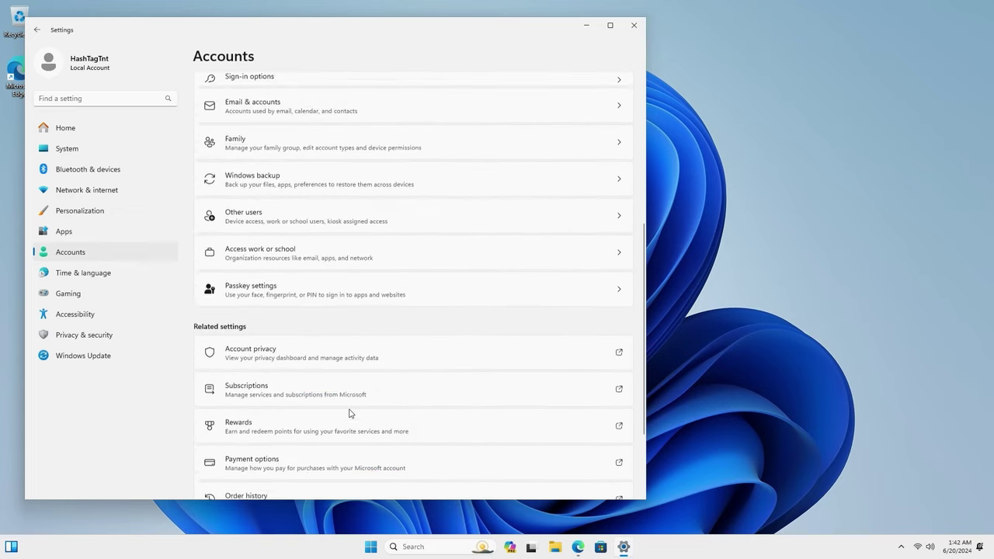
pyautogui.scroll(3, 302, 388)
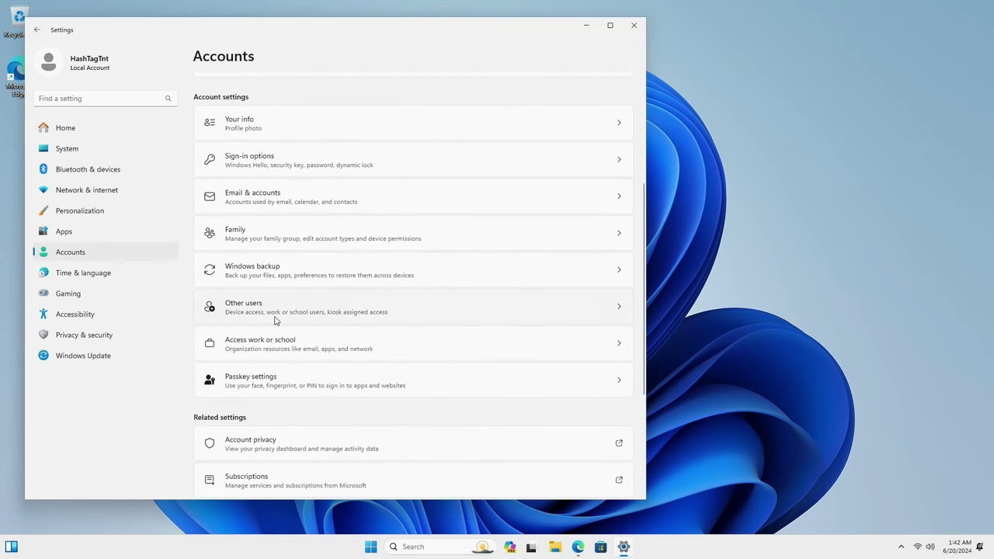
pyautogui.click(276, 318)
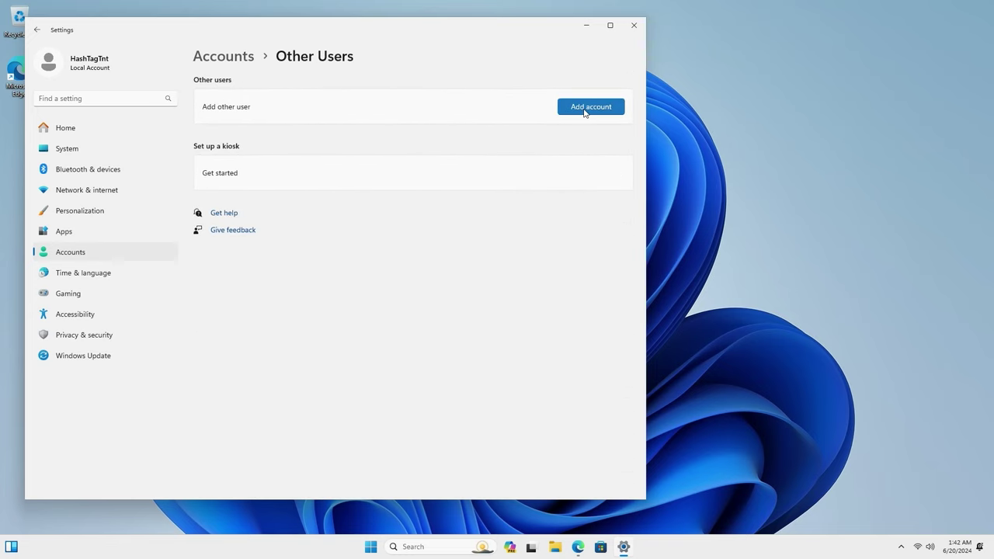
# Begin adding a local user without a Microsoft account and enter its user name.
pyautogui.click(583, 111)
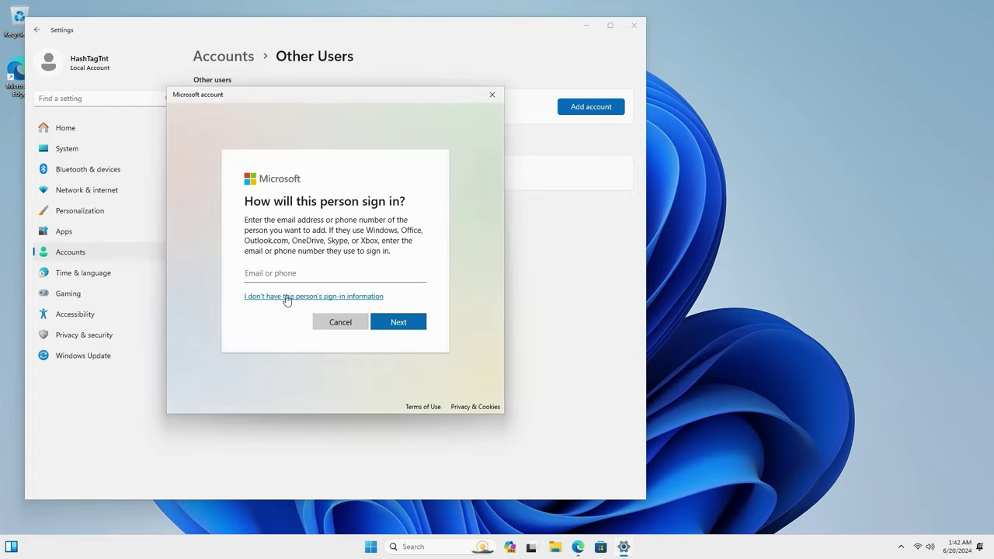
pyautogui.click(270, 299)
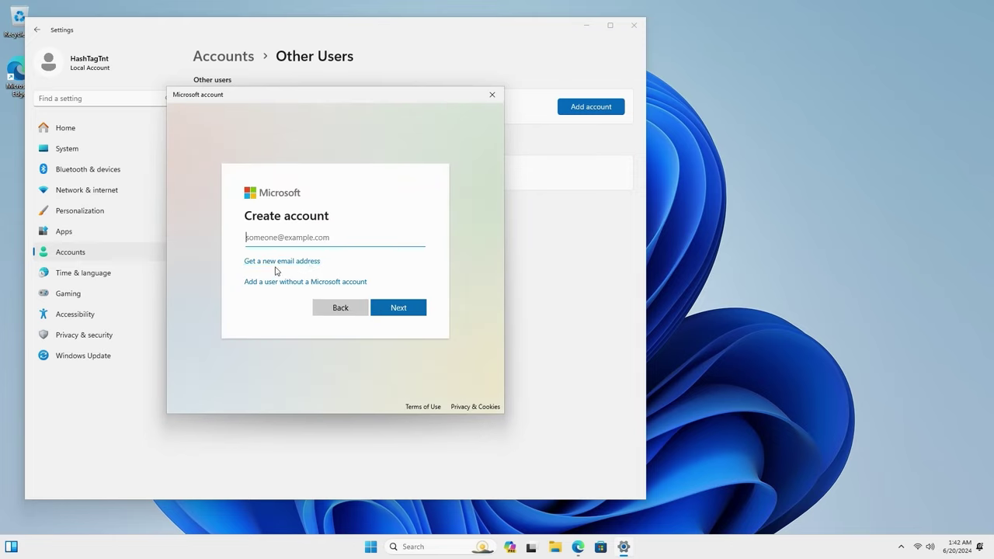
pyautogui.click(272, 284)
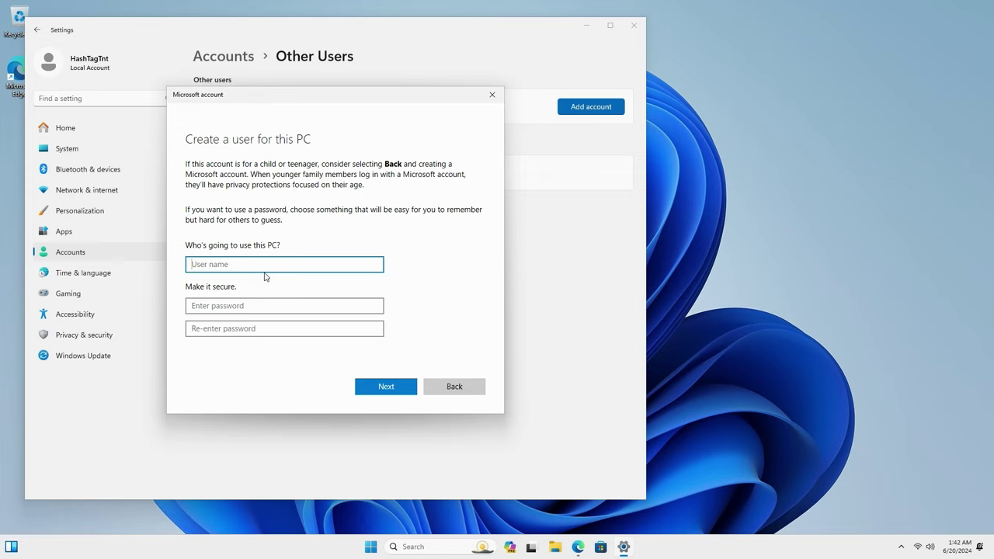
pyautogui.write('hashtagtnt2')
# Enter and re-enter the account password, revealing the confirmation to check it.
pyautogui.press('Tab')
pyautogui.press('Tab')
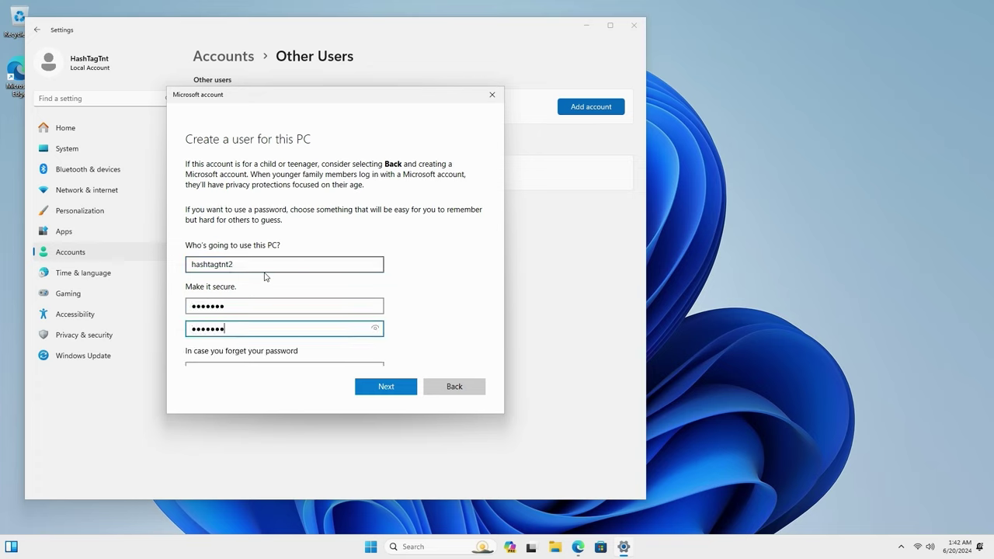
pyautogui.click(375, 328)
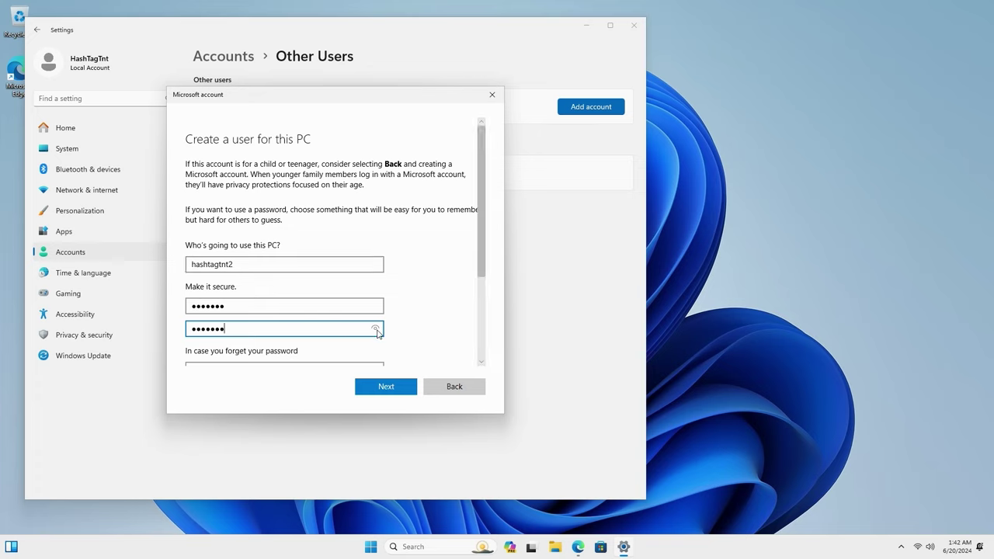
pyautogui.moveTo(376, 329); pyautogui.dragTo(401, 330)
# Pick the security questions, type an answer, and make the account an Administrator.
pyautogui.scroll(-1, 432, 320)
pyautogui.click(323, 333)
pyautogui.click(243, 351)
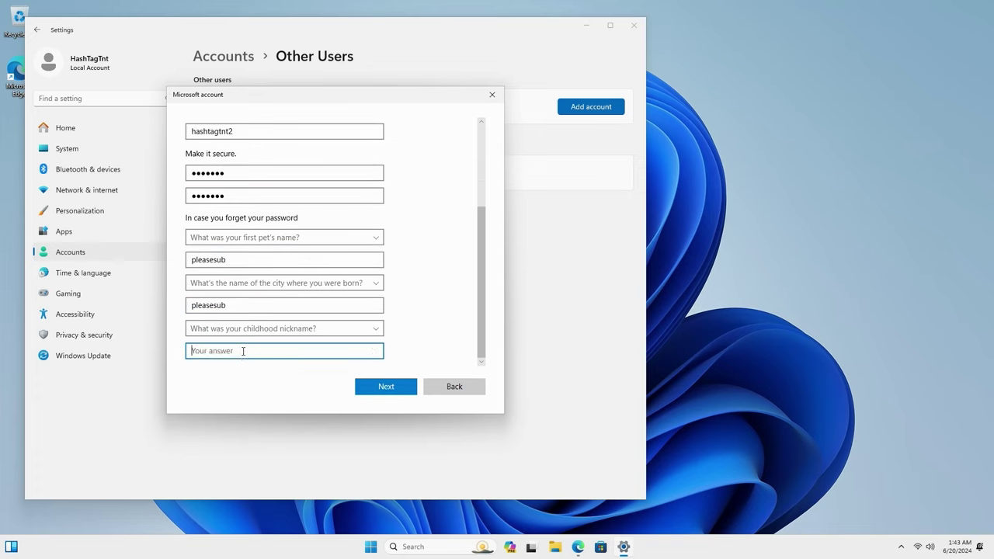
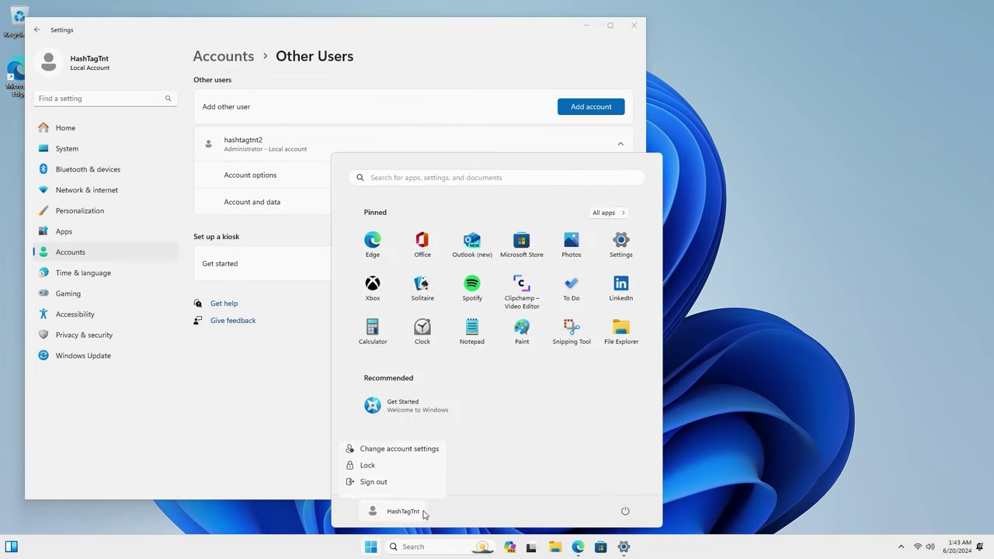
pyautogui.click(365, 464)
# Sign in as the new account, set Location, Inking, Tailored experiences and Advertising ID to No, and accept.
pyautogui.click(518, 282)
pyautogui.click(63, 531)
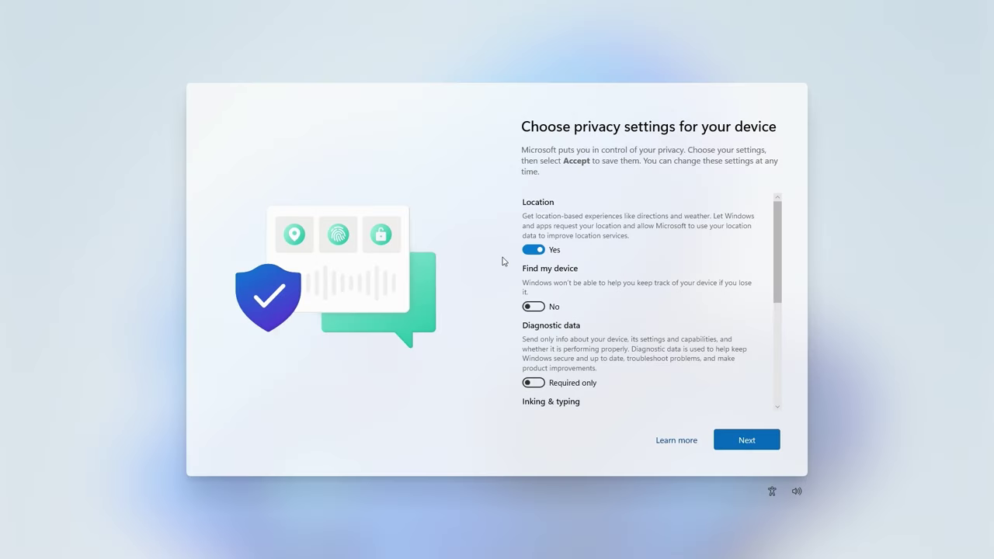
pyautogui.click(543, 249)
pyautogui.moveTo(783, 272); pyautogui.dragTo(783, 355)
pyautogui.click(531, 264)
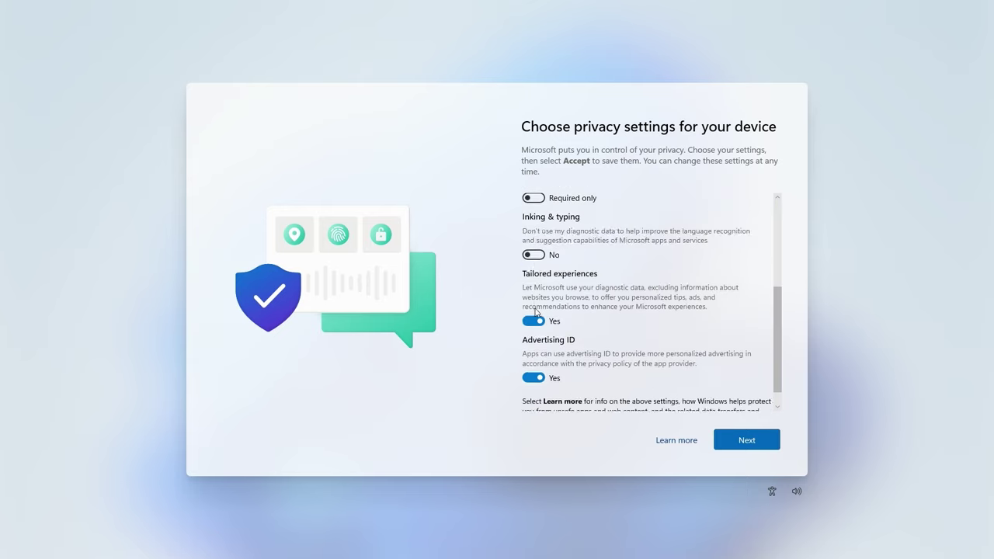
pyautogui.click(536, 315)
pyautogui.click(535, 368)
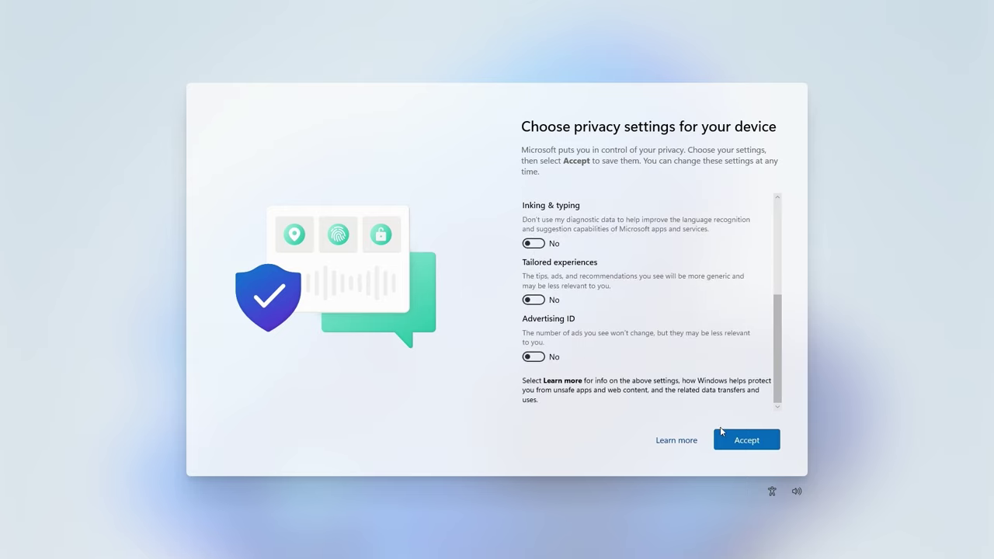
pyautogui.click(745, 440)
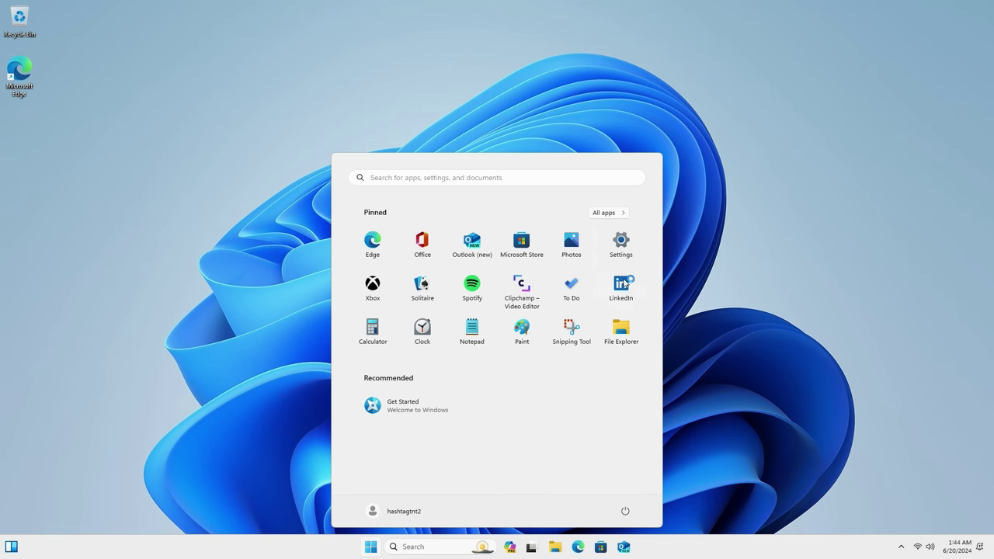
# Open Settings › Accounts as the new user to confirm its local Administrator status.
pyautogui.click(625, 244)
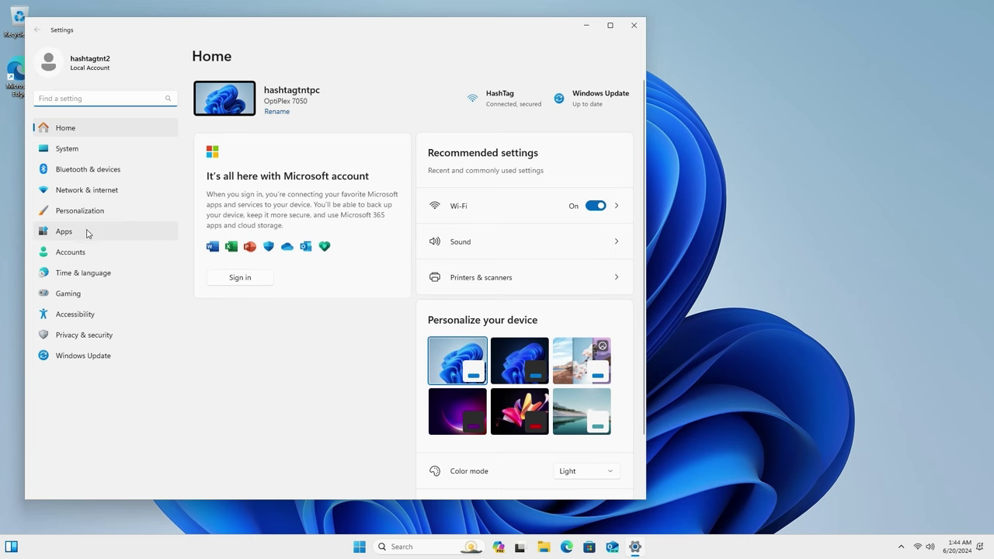
pyautogui.click(79, 252)
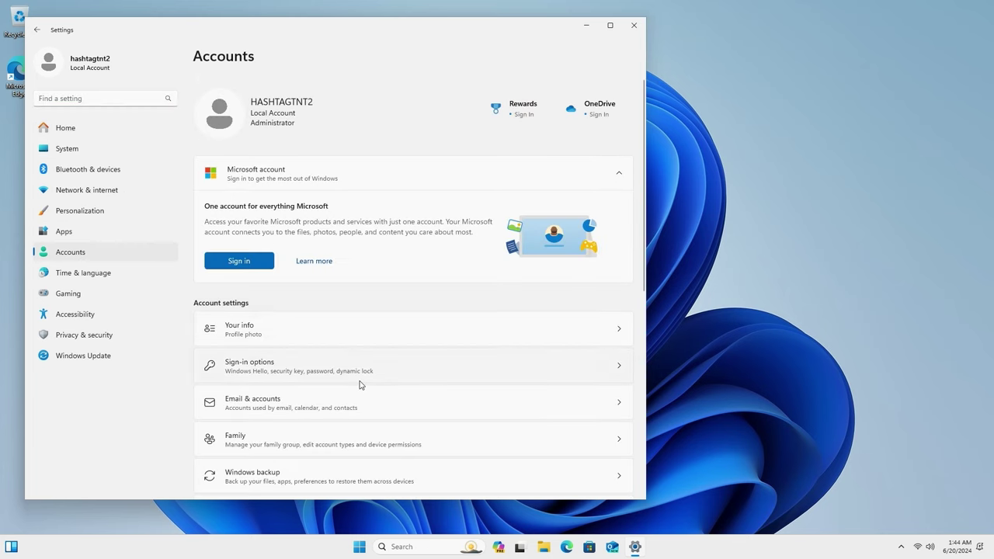
pyautogui.scroll(-3, 419, 381)
pyautogui.scroll(3, 419, 381)
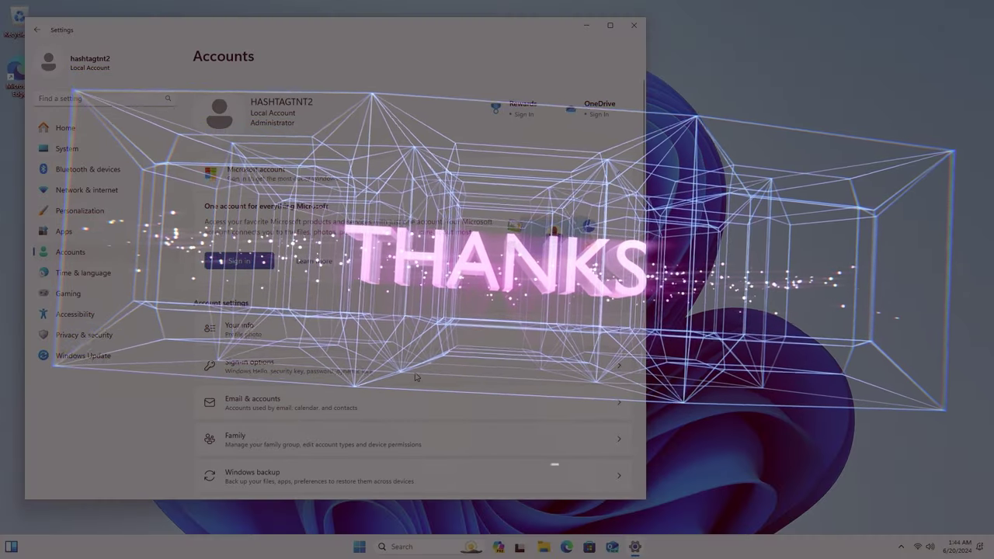
pyautogui.scroll(-1, 415, 377)
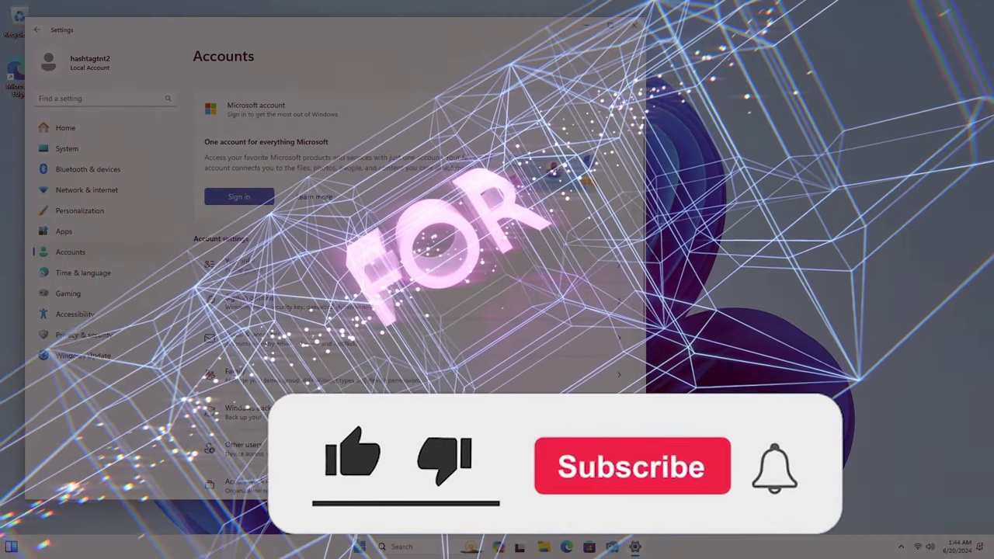